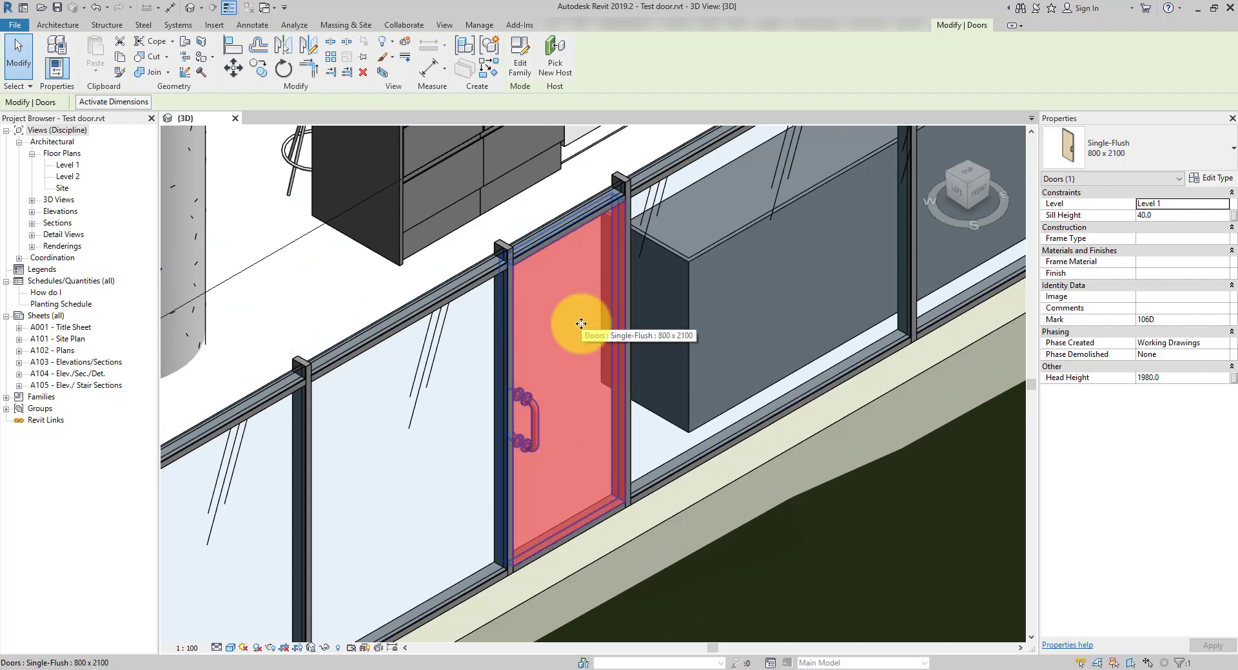
Look through the door type list for the selected door, then close it.
{"action": "left_click", "coordinate": [1146, 154]}
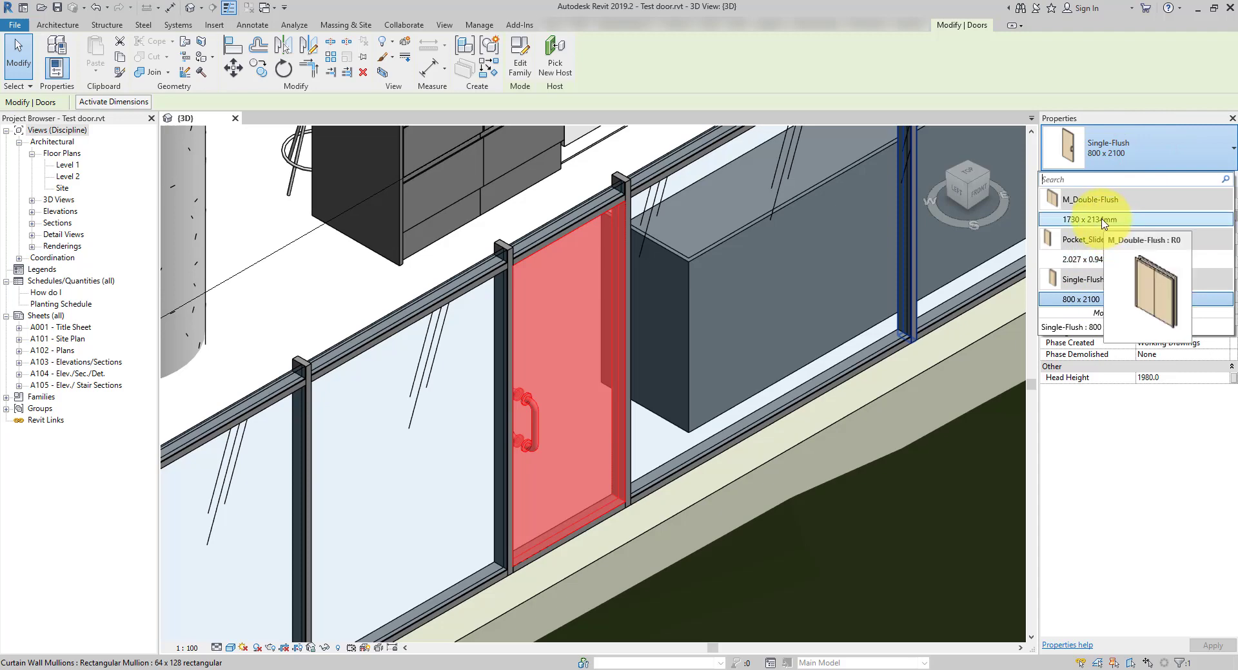
{"action": "left_click", "coordinate": [987, 81]}
{"action": "scroll", "coordinate": [635, 419], "scroll_direction": "down", "scroll_amount": 3}
{"action": "scroll", "coordinate": [709, 412], "scroll_direction": "up", "scroll_amount": 1}
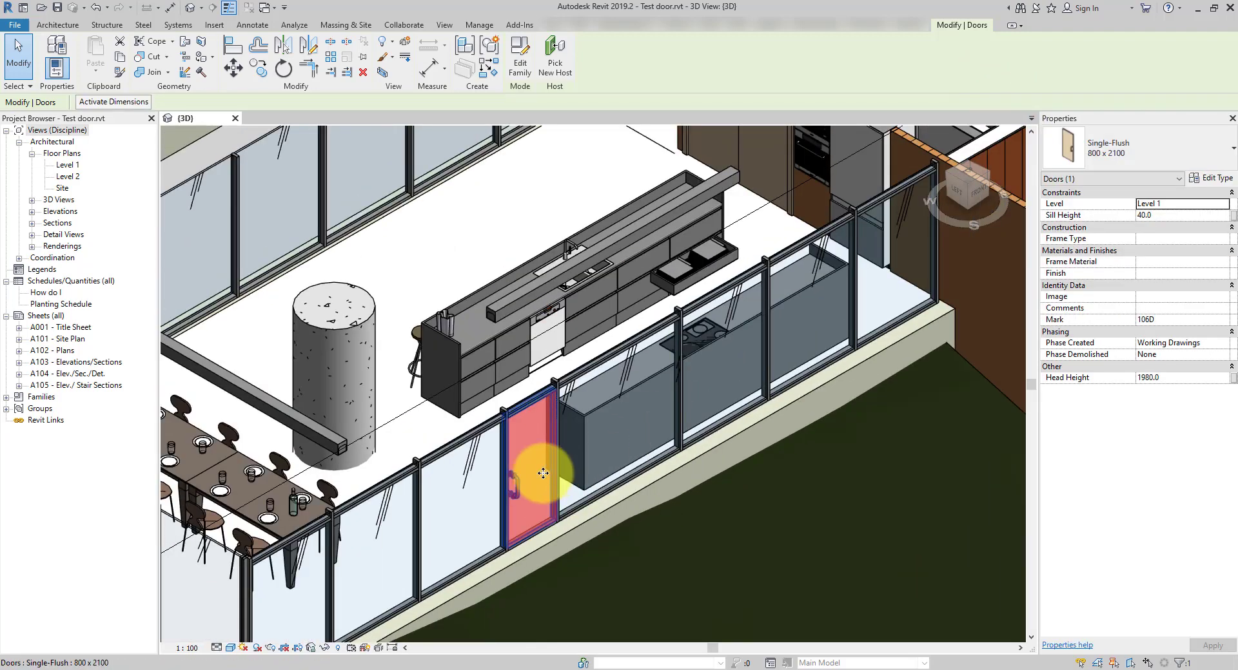
Use Create Similar to place two Single-Flush 800 x 2100 doors in the orange walls.
{"action": "right_click", "coordinate": [545, 475]}
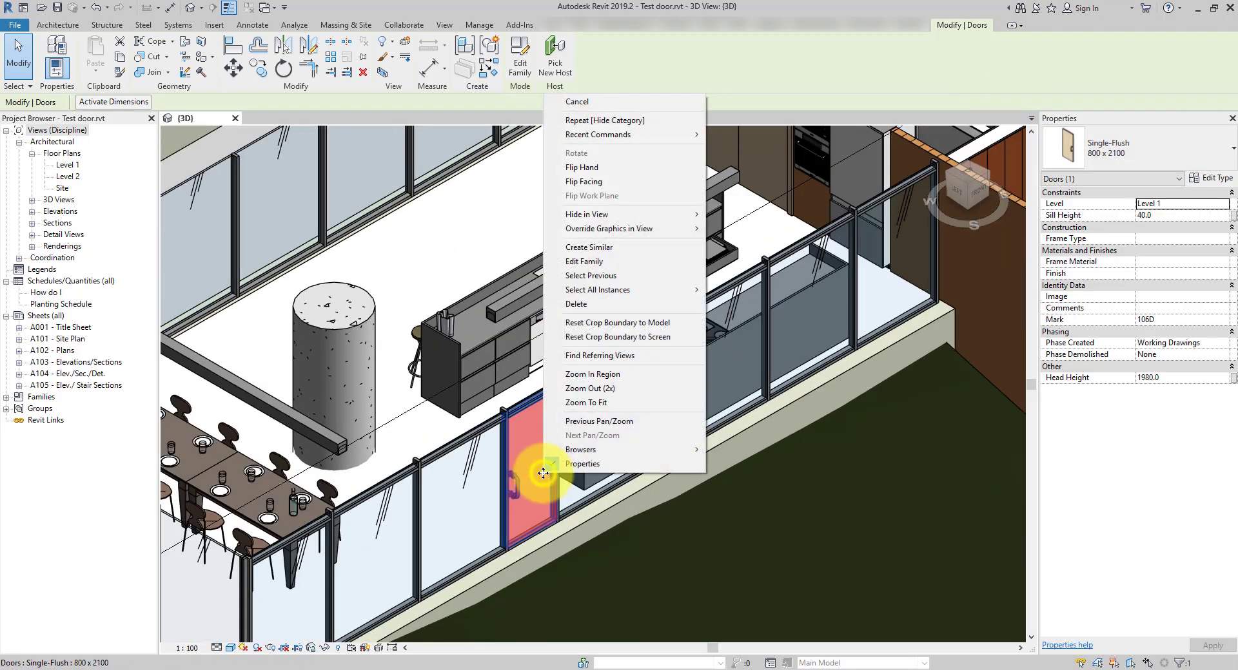
{"action": "left_click", "coordinate": [603, 247]}
{"action": "scroll", "coordinate": [664, 402], "scroll_direction": "up", "scroll_amount": 2}
{"action": "scroll", "coordinate": [665, 402], "scroll_direction": "down", "scroll_amount": 2}
{"action": "middle_click_drag", "start_coordinate": [655, 387], "coordinate": [677, 403], "text": "shift"}
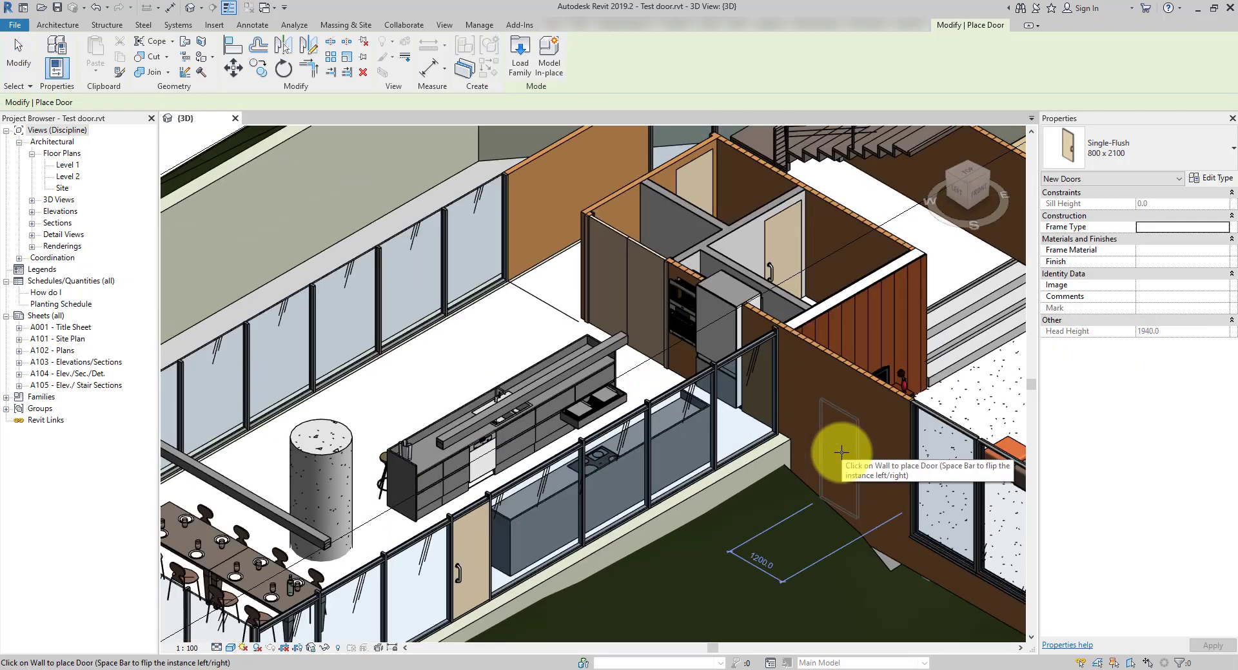
{"action": "left_click", "coordinate": [848, 427]}
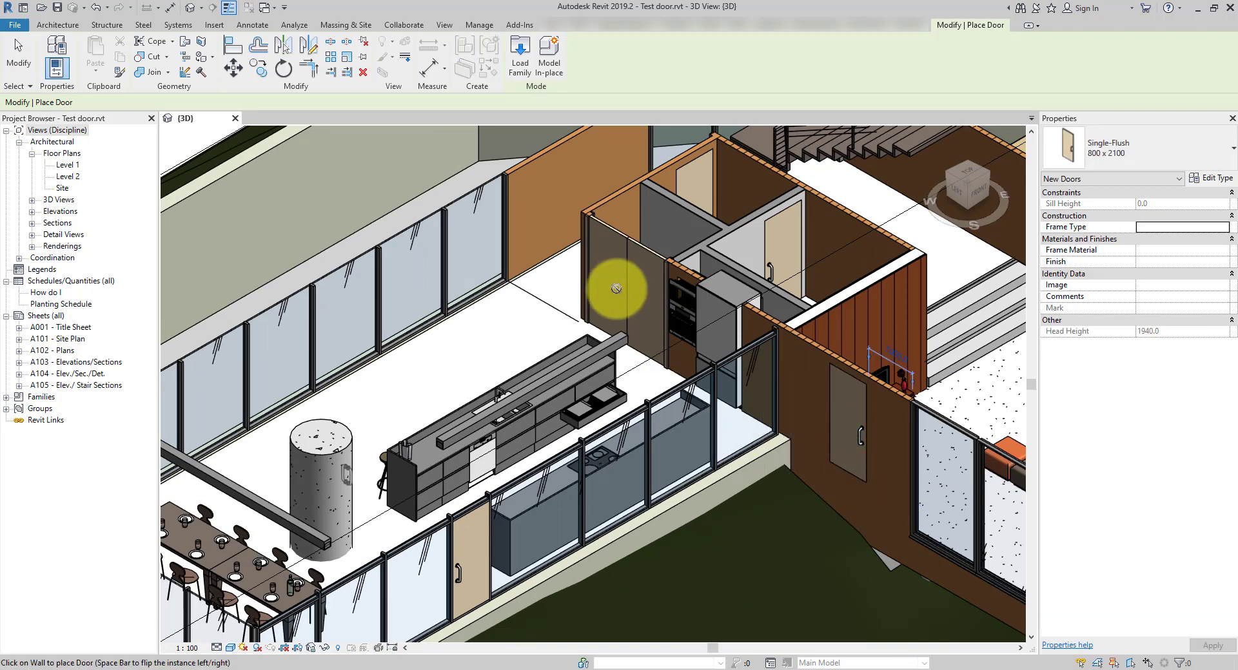
{"action": "left_click", "coordinate": [553, 208]}
{"action": "key", "text": "Escape"}
{"action": "key", "text": "Escape"}
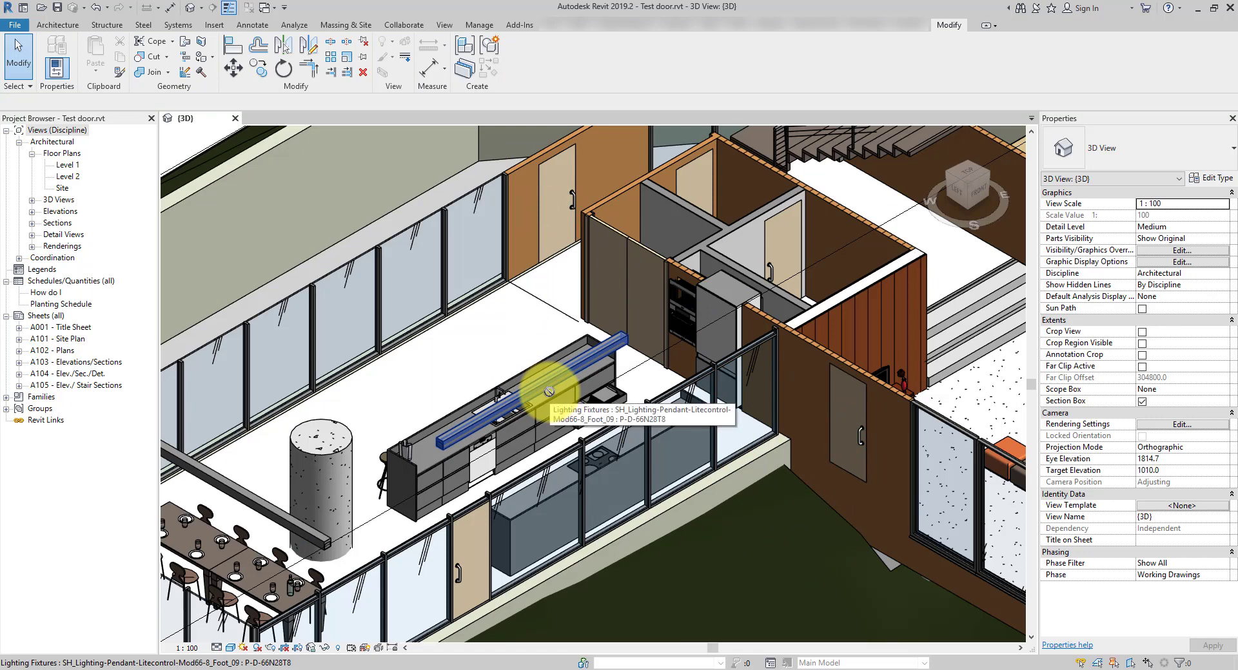
{"action": "left_click", "coordinate": [523, 476]}
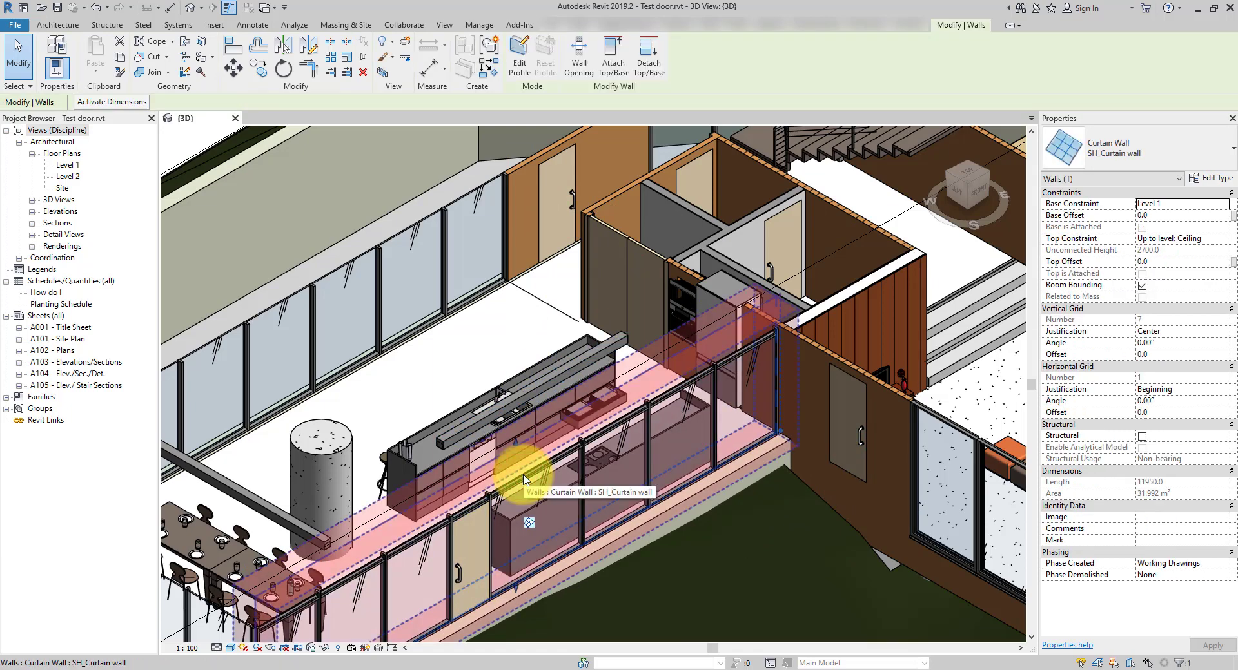
{"action": "key", "text": "h"}
{"action": "key", "text": "i"}
{"action": "key", "text": "z"}
{"action": "key", "text": "f"}
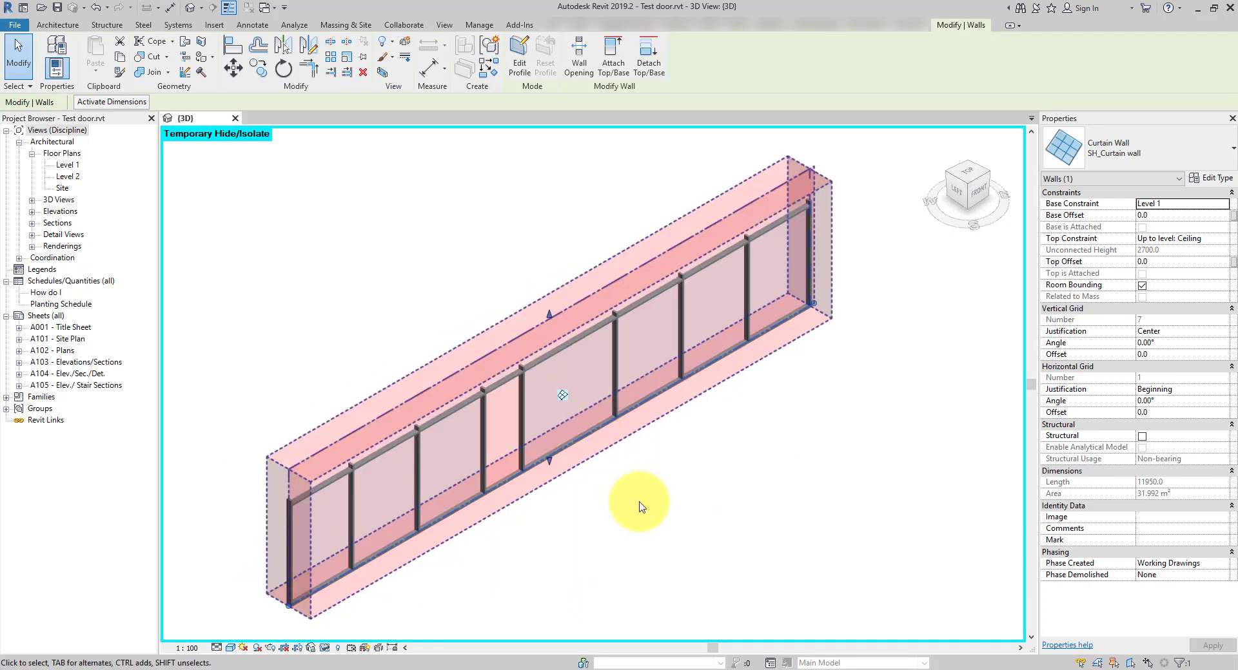
{"action": "left_click", "coordinate": [639, 505]}
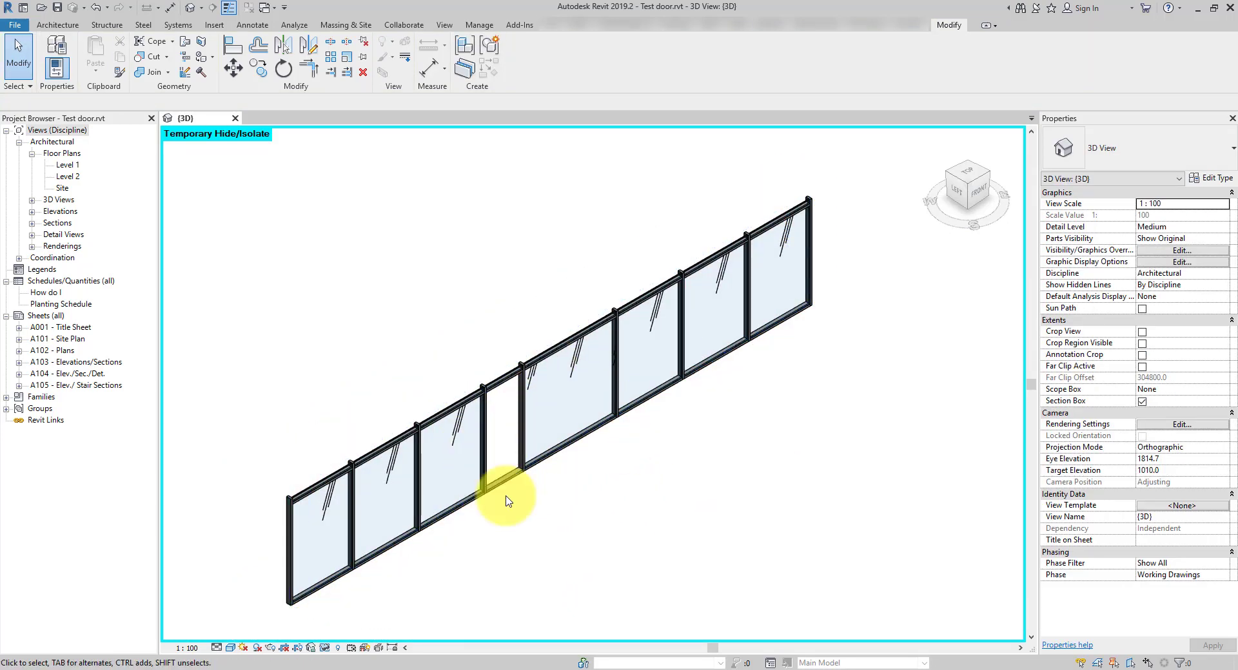
{"action": "key", "text": "h"}
{"action": "key", "text": "r"}
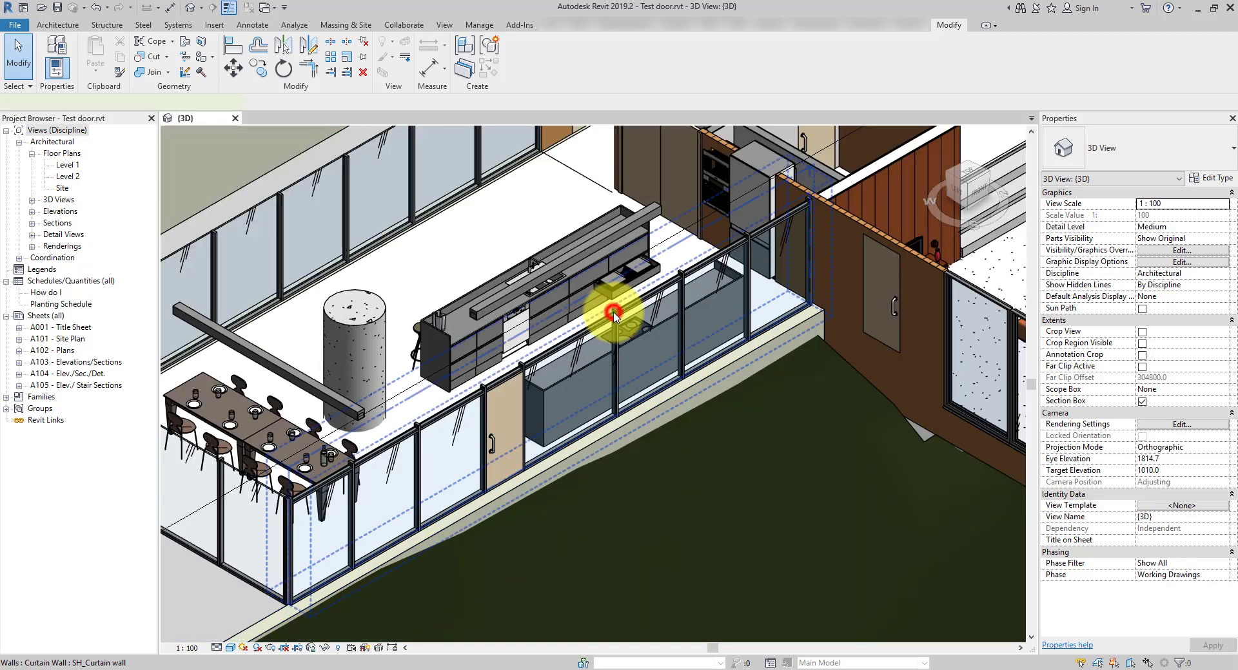
{"action": "left_click", "coordinate": [614, 315]}
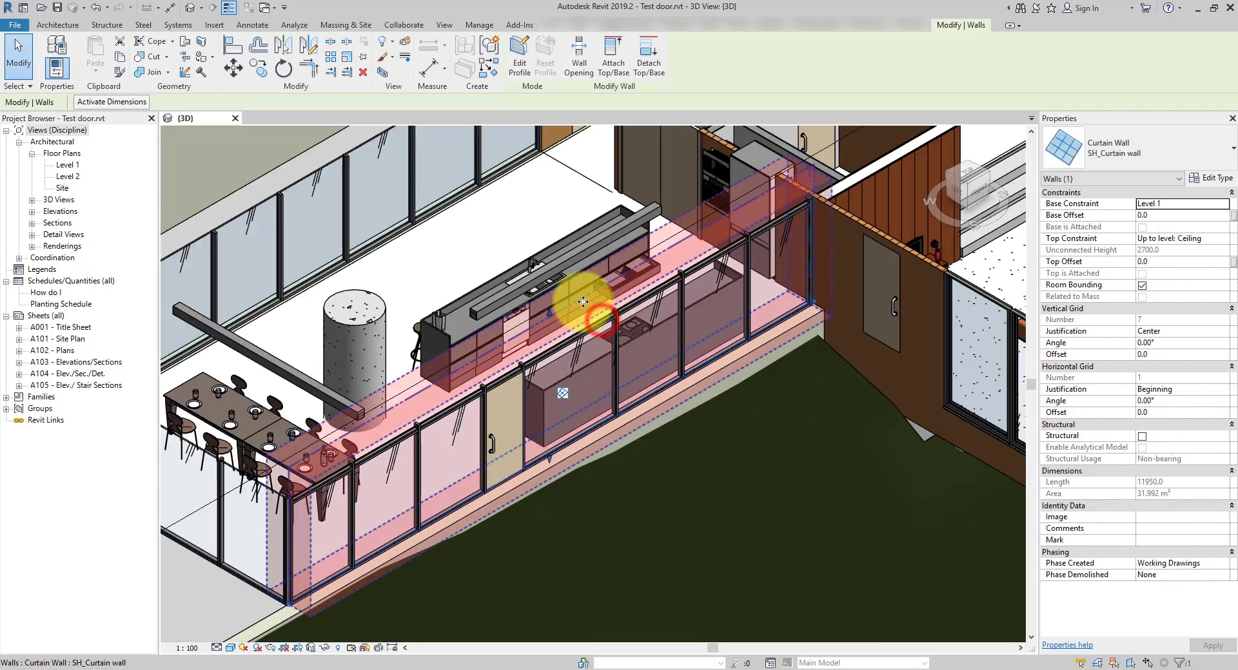
{"action": "left_click_drag", "start_coordinate": [582, 301], "coordinate": [579, 300]}
{"action": "left_click", "coordinate": [1026, 654]}
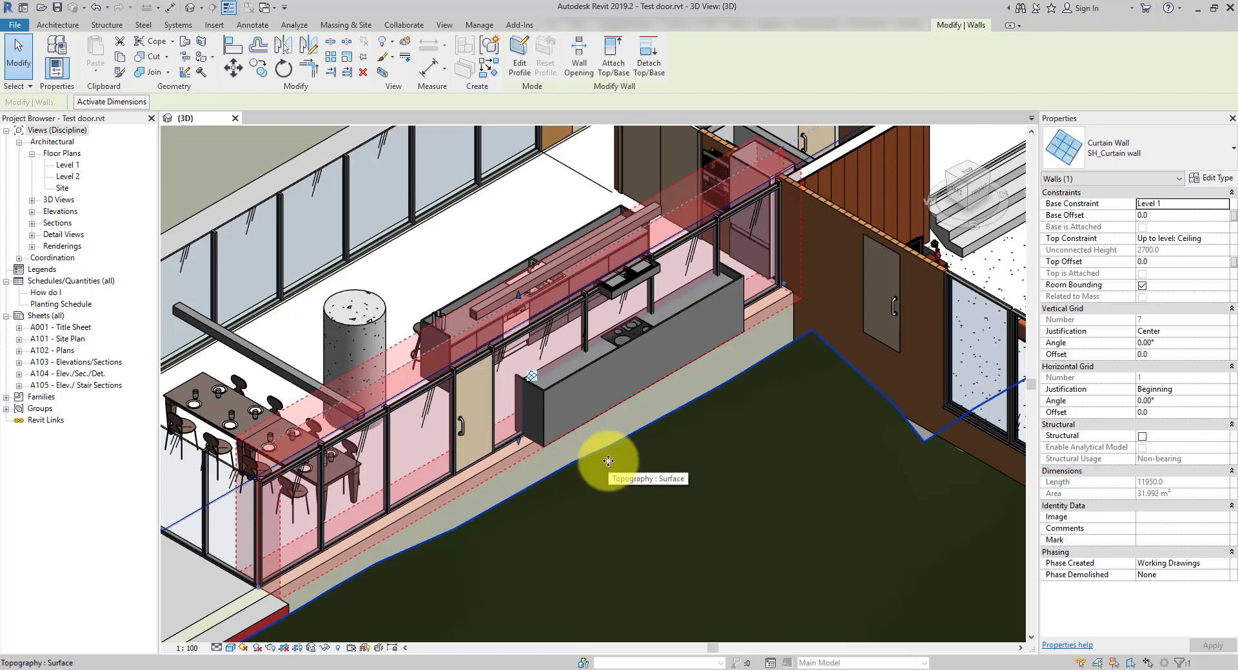
{"action": "left_click", "coordinate": [95, 7]}
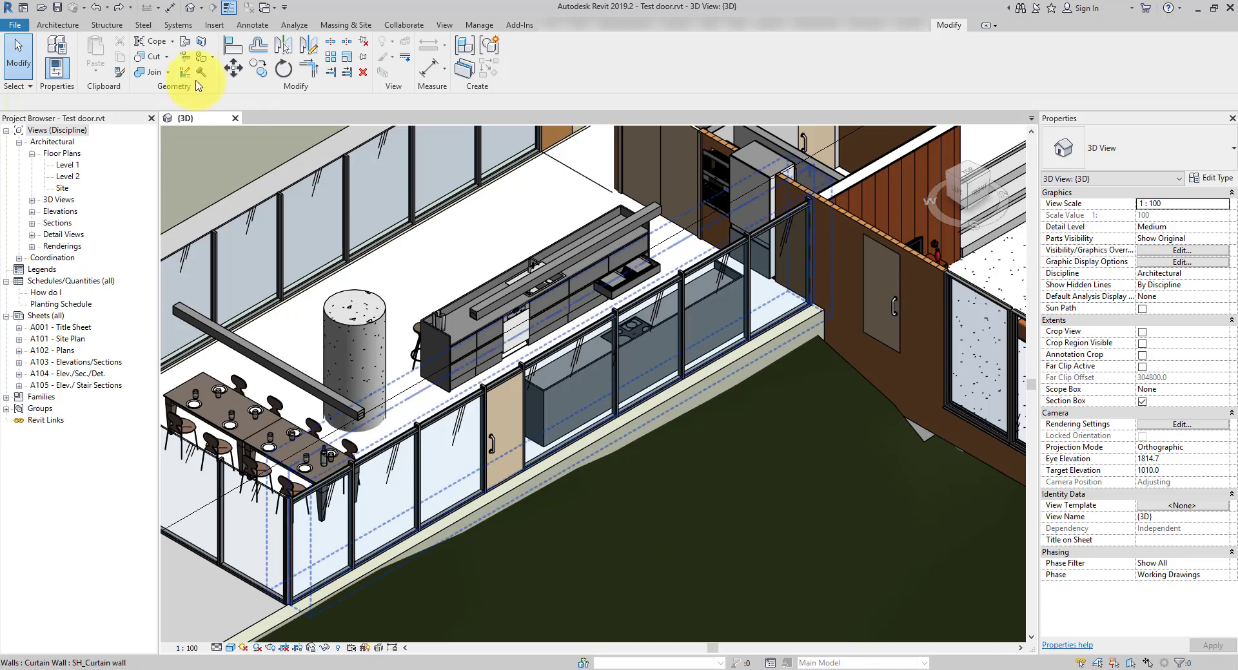
Open the curtain-wall Single-Flush door's family for editing and orbit to an angled view.
{"action": "left_click", "coordinate": [501, 444]}
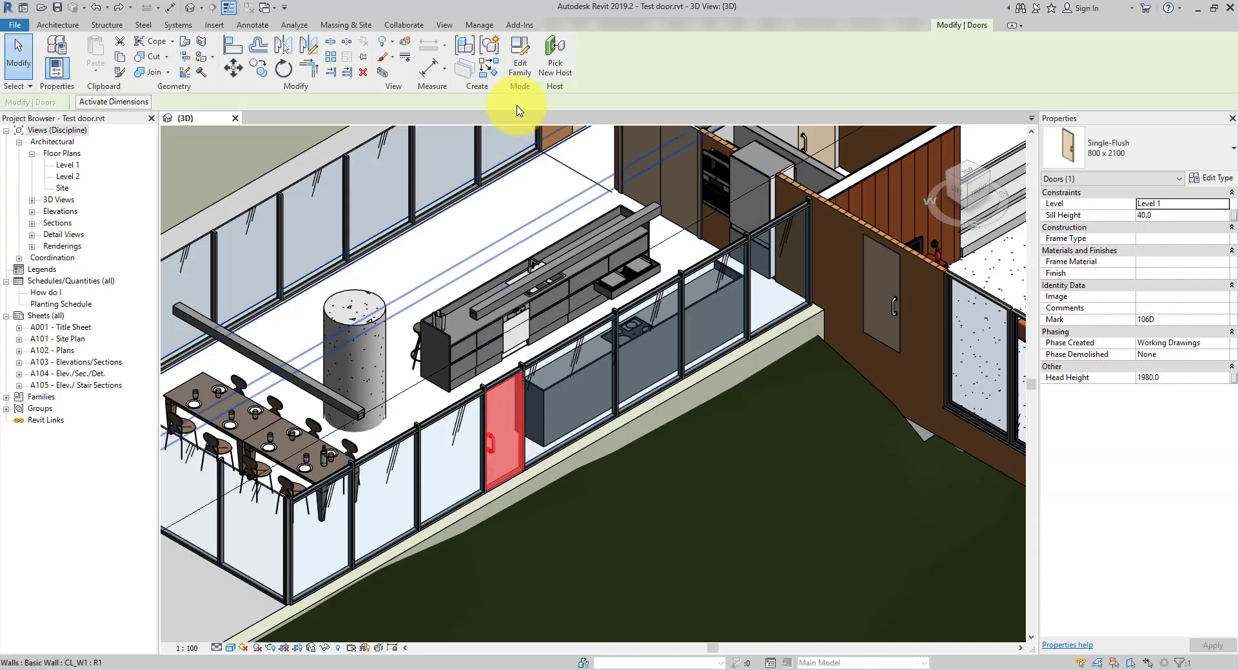
{"action": "left_click", "coordinate": [518, 66]}
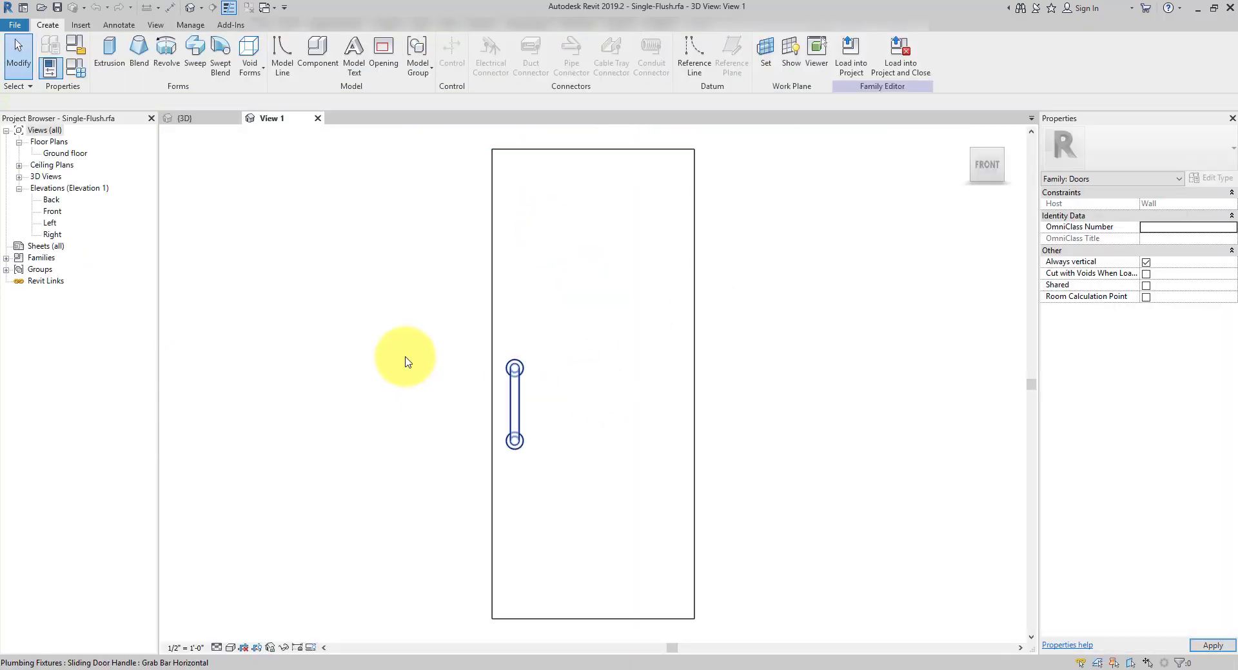
{"action": "mouse_move", "coordinate": [386, 362]}
{"action": "middle_mouse_down", "text": "shift"}
{"action": "mouse_move", "coordinate": [443, 395]}
{"action": "mouse_move", "coordinate": [519, 511]}
{"action": "mouse_move", "coordinate": [573, 522]}
{"action": "middle_mouse_up", "text": "shift"}
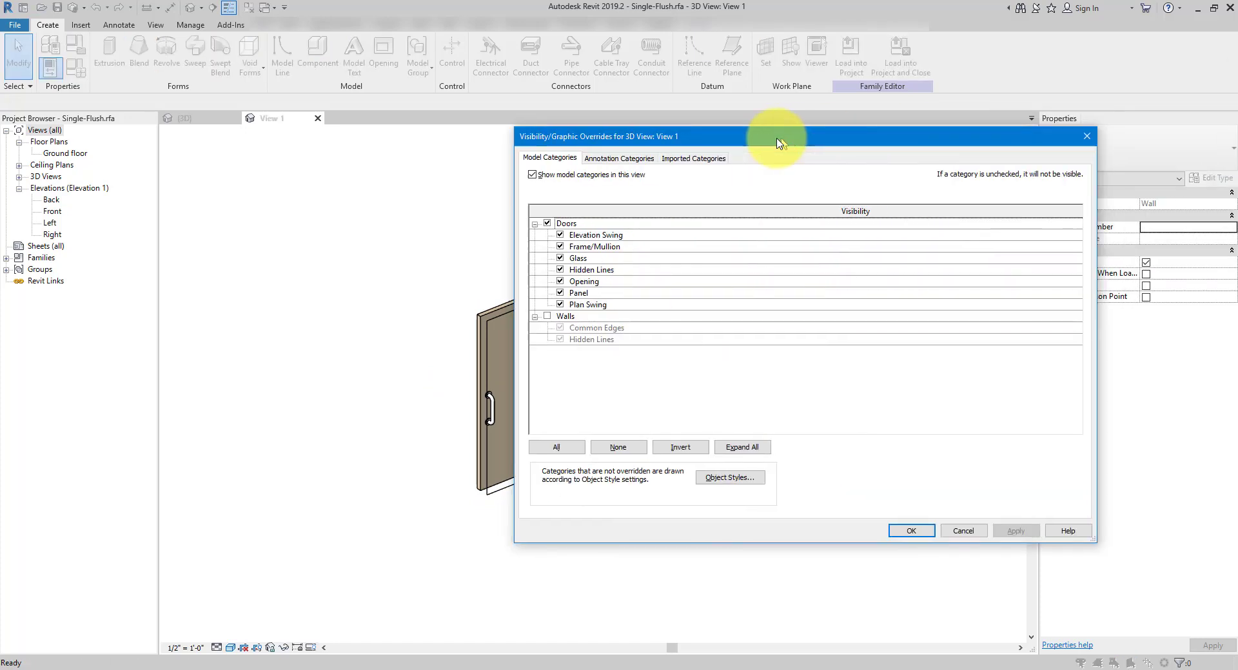
Make the Walls category visible so the host wall shows around the door.
{"action": "left_click", "coordinate": [546, 317]}
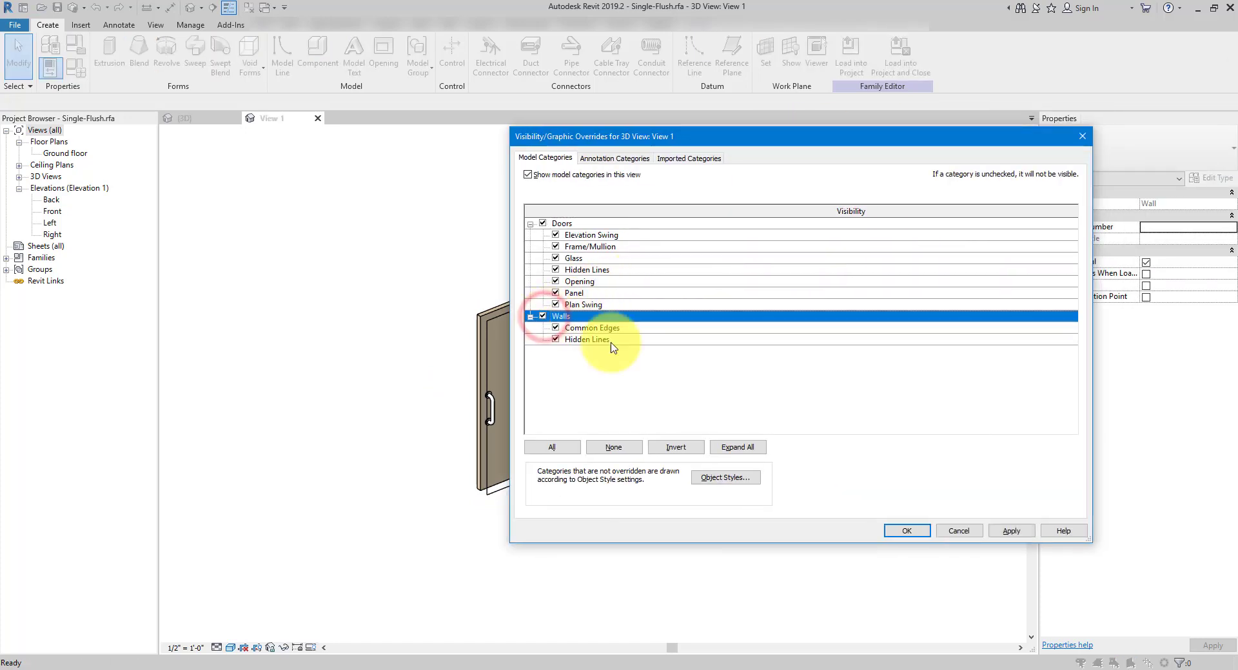
{"action": "left_click", "coordinate": [906, 531]}
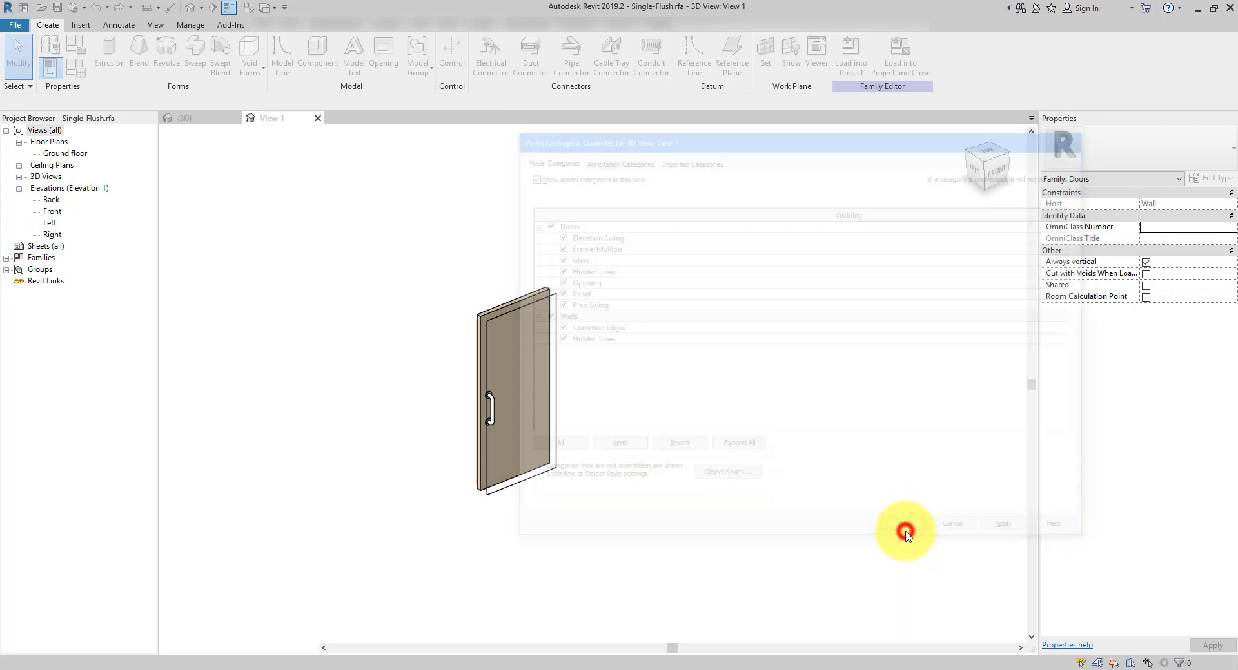
{"action": "left_click", "coordinate": [724, 433]}
{"action": "left_click", "coordinate": [620, 408]}
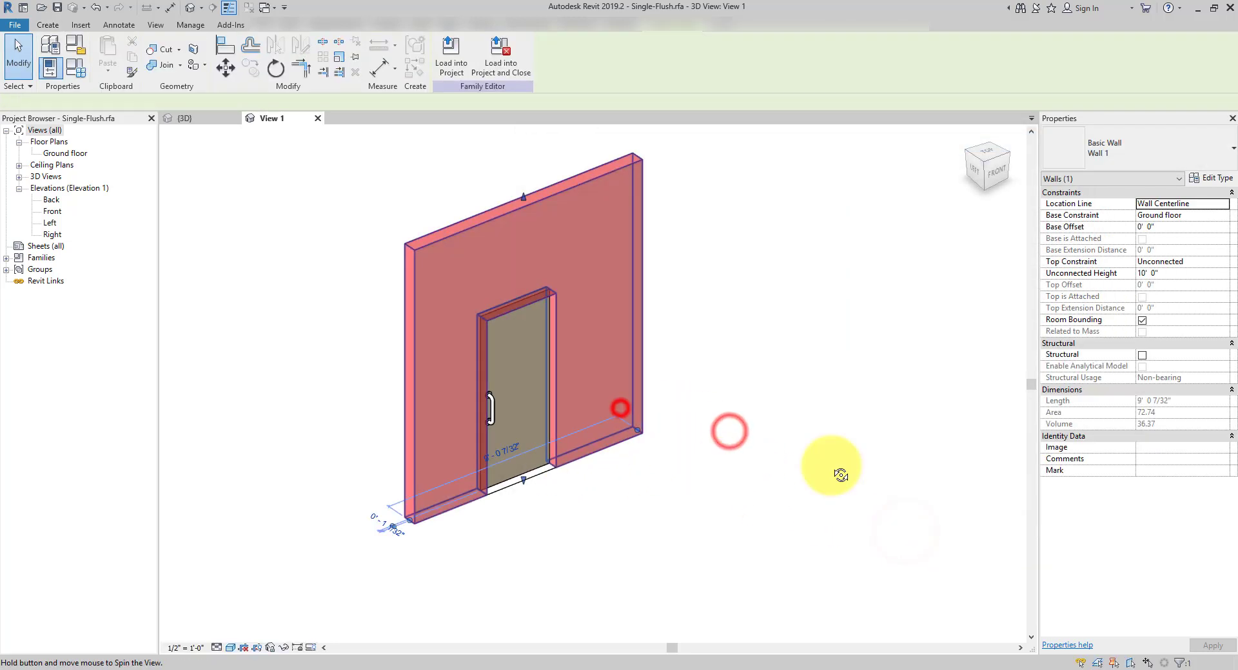
{"action": "middle_click_drag", "start_coordinate": [829, 470], "coordinate": [671, 442], "text": "shift"}
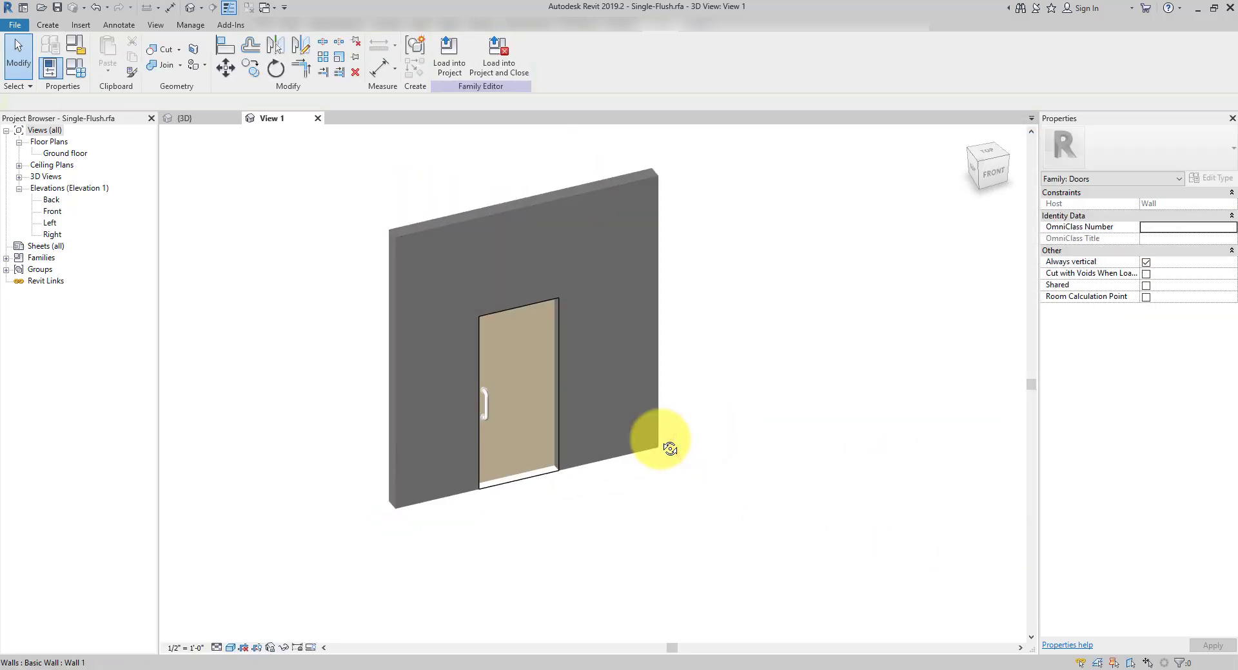
Review Family Category and Parameters, confirming the family category is Doors.
{"action": "left_click", "coordinate": [79, 51]}
{"action": "left_click_drag", "start_coordinate": [411, 195], "coordinate": [722, 200]}
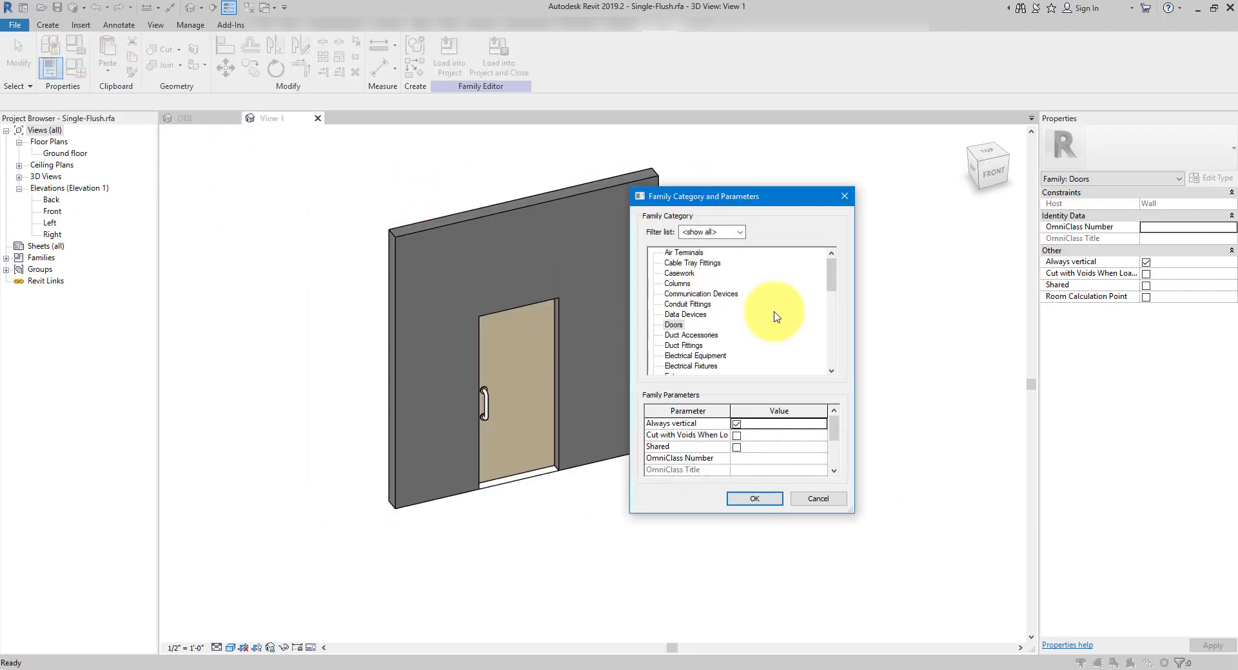
{"action": "left_click", "coordinate": [755, 499]}
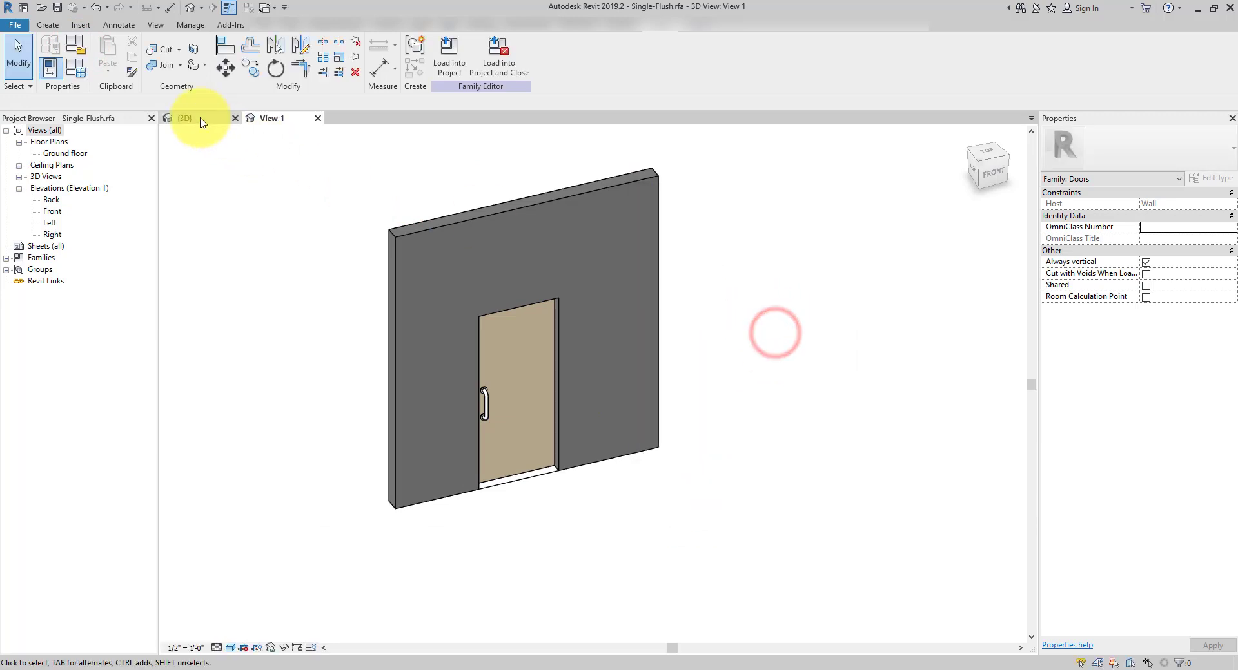
Save Test door.rvt and open the Sample Architecture Project's default 3D view.
{"action": "left_click", "coordinate": [235, 118]}
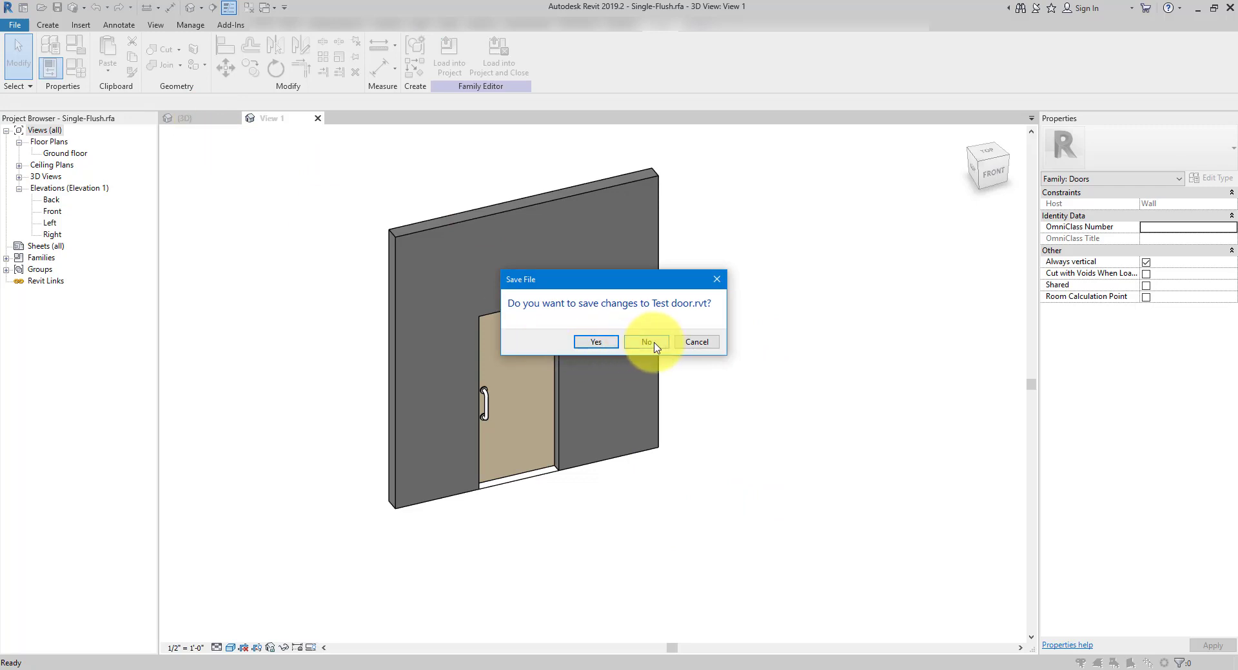
{"action": "left_click", "coordinate": [609, 342]}
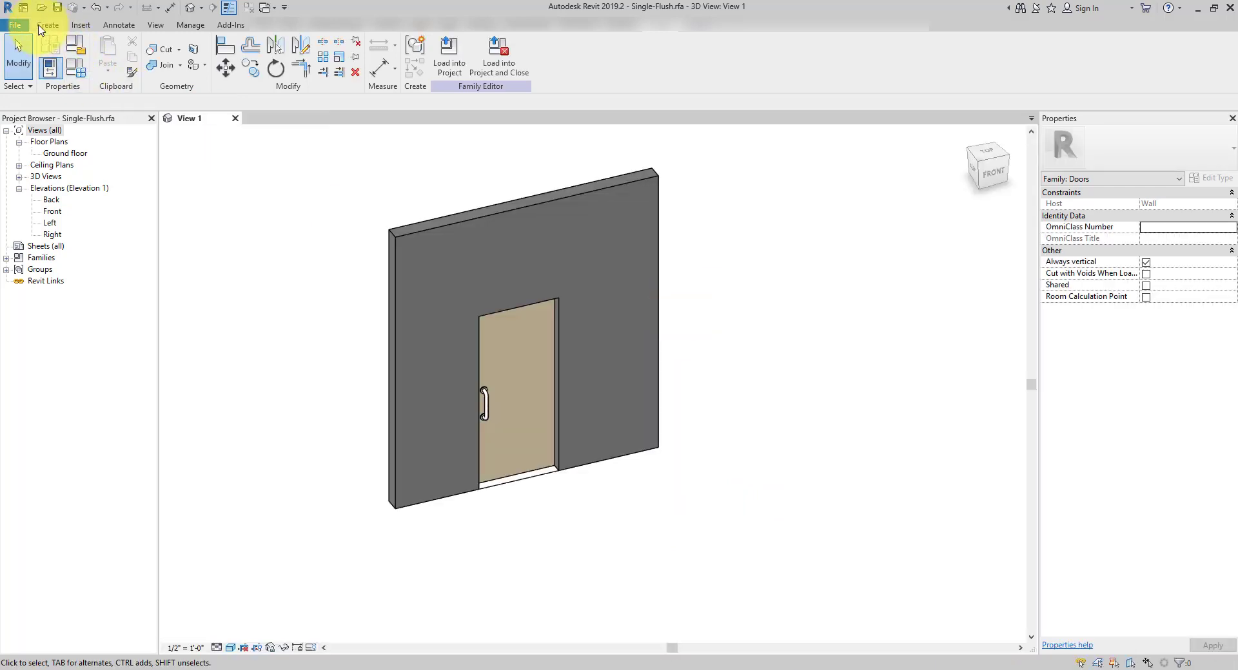
{"action": "left_click", "coordinate": [24, 8]}
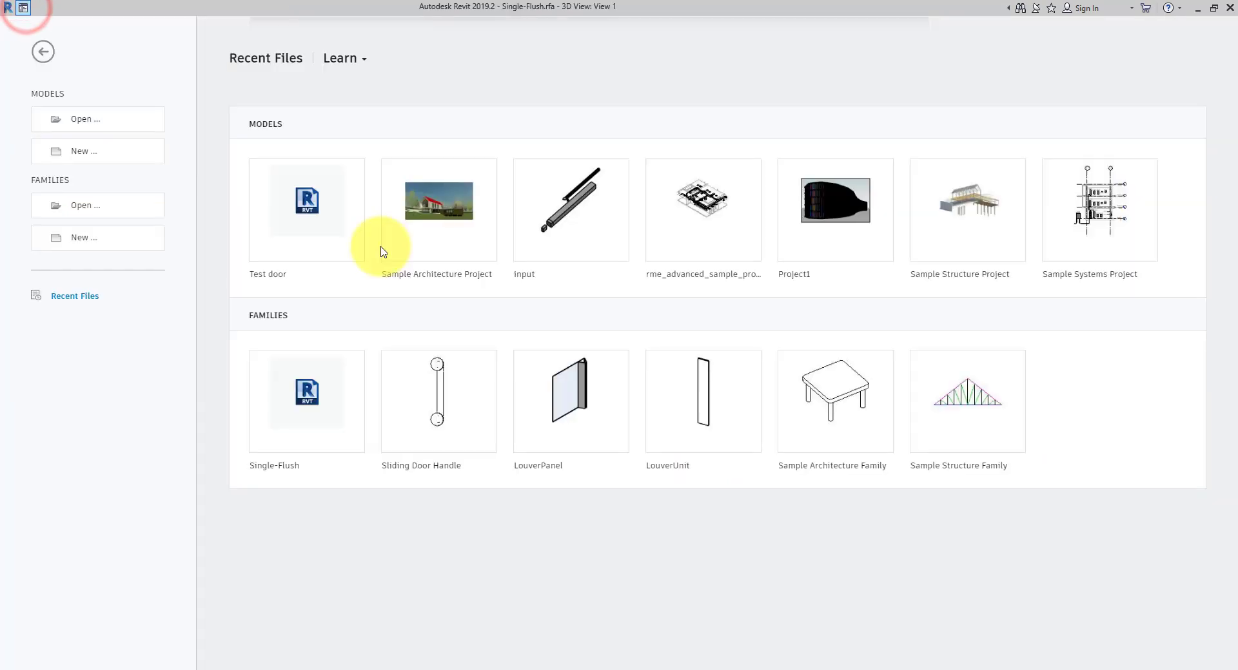
{"action": "left_click", "coordinate": [439, 210]}
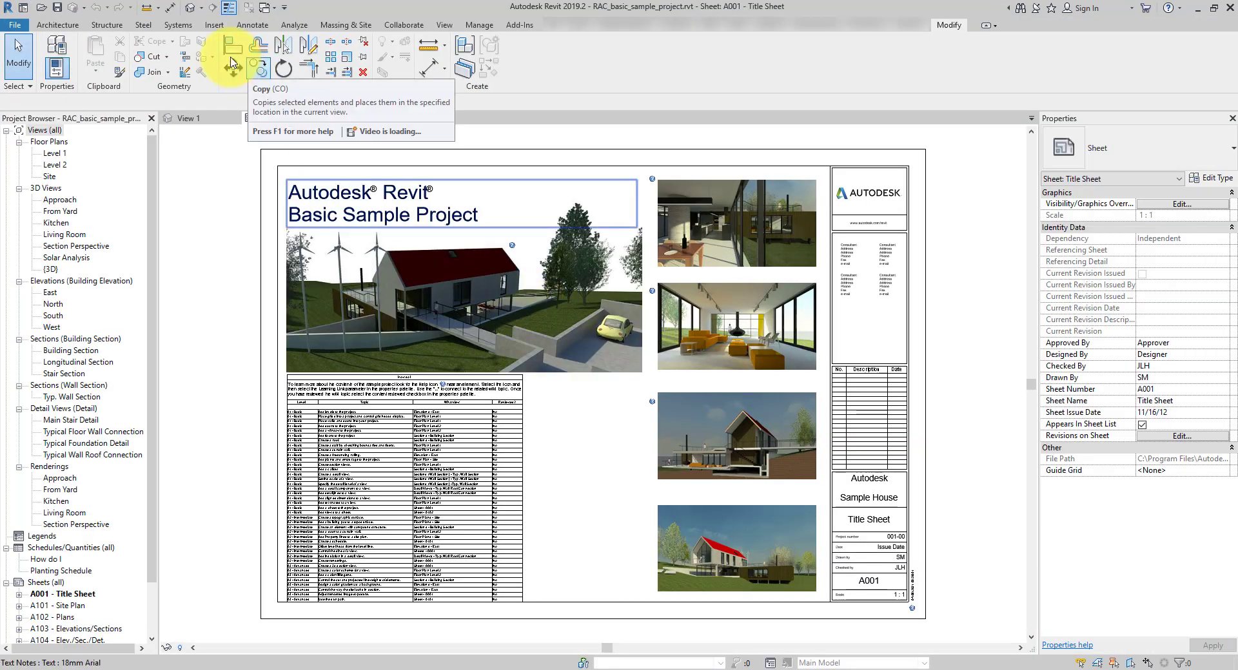
{"action": "left_click", "coordinate": [190, 7]}
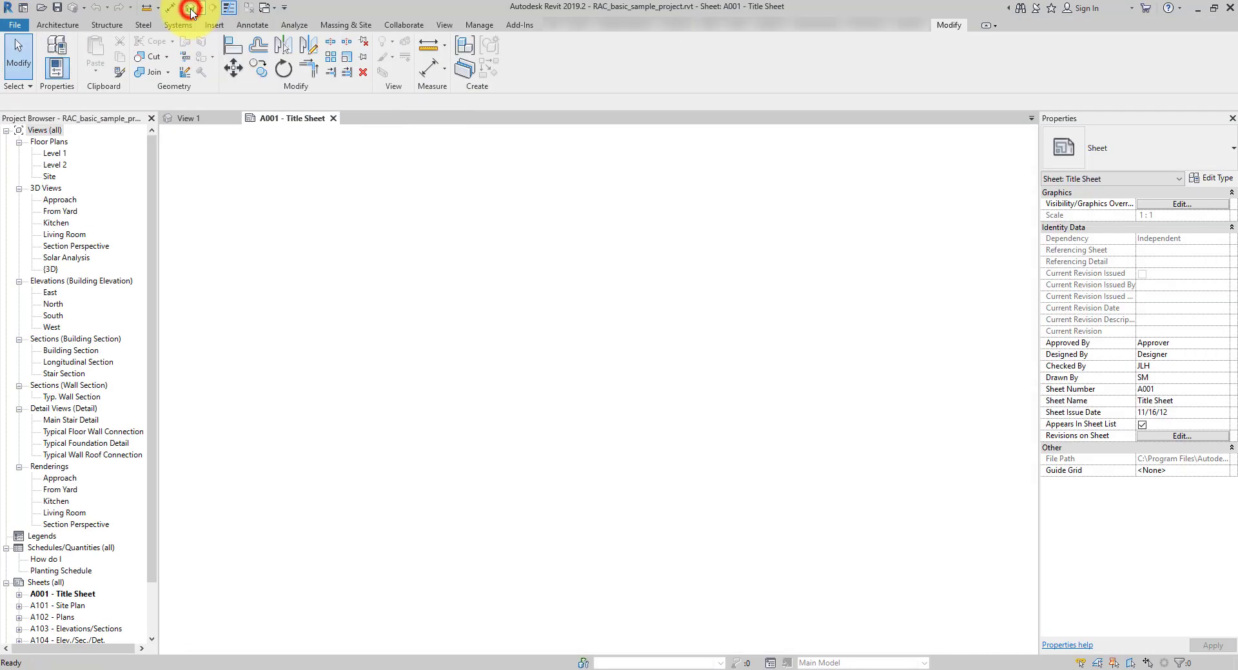
{"action": "scroll", "coordinate": [548, 369], "scroll_direction": "up", "scroll_amount": 6}
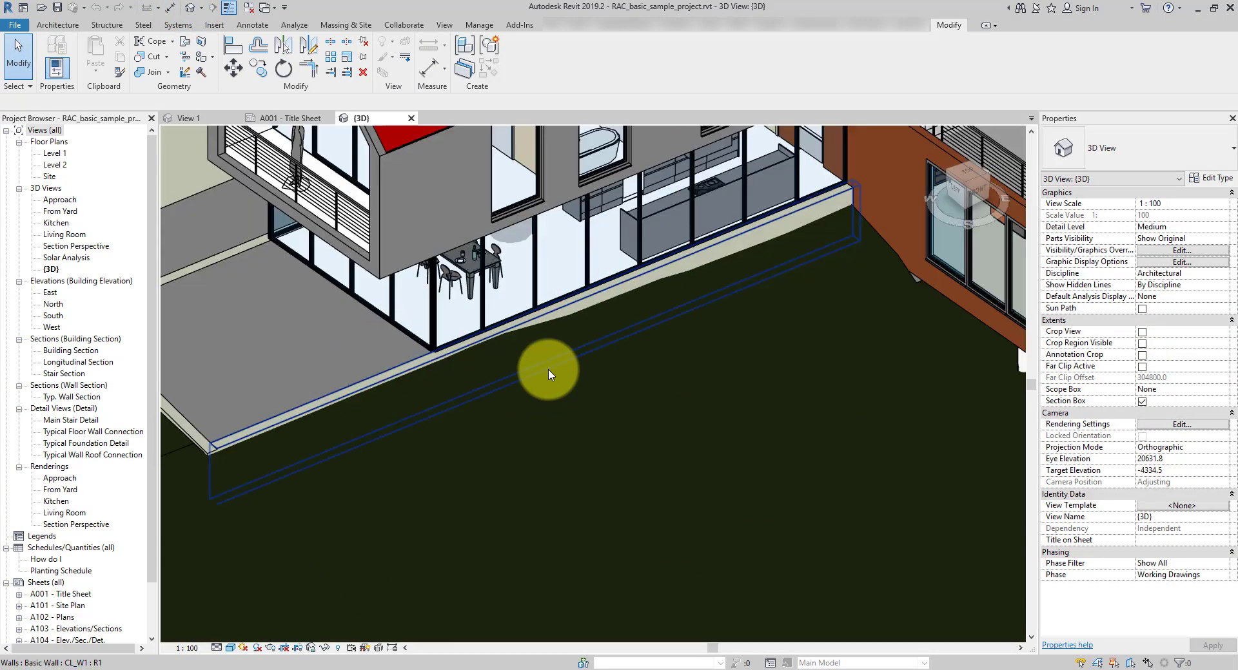
Isolate the ground-floor curtain wall in the 3D view and zoom in on it.
{"action": "left_click", "coordinate": [616, 276]}
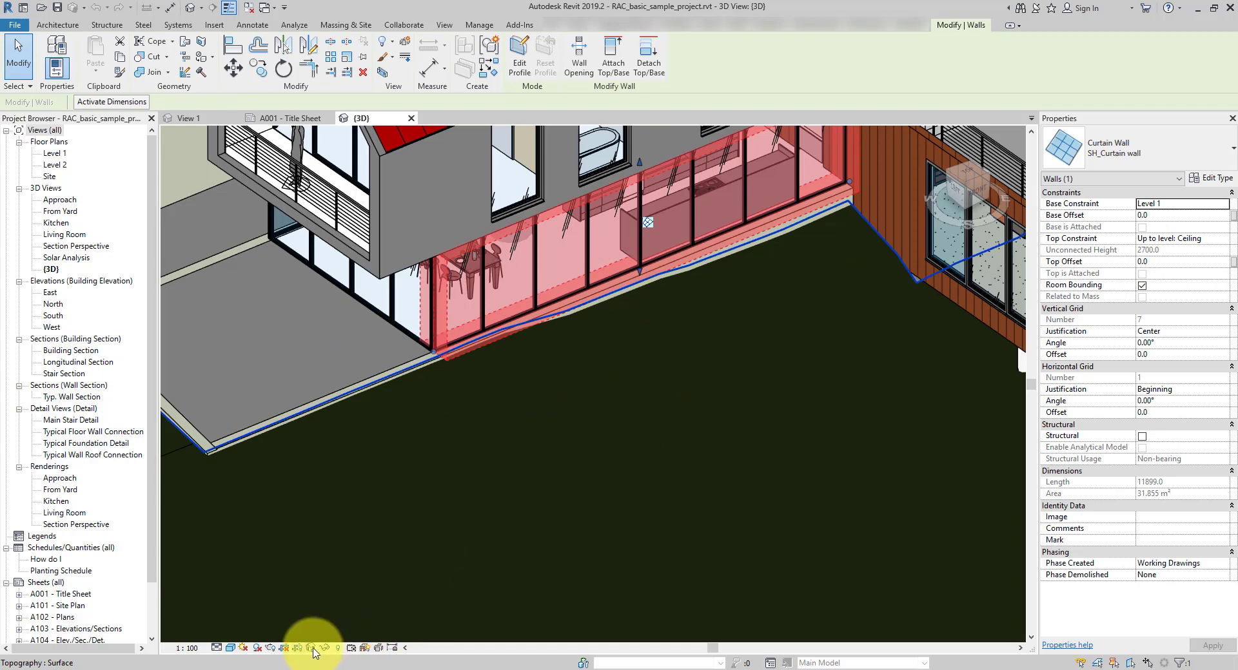
{"action": "left_click", "coordinate": [324, 649]}
{"action": "left_click", "coordinate": [357, 603]}
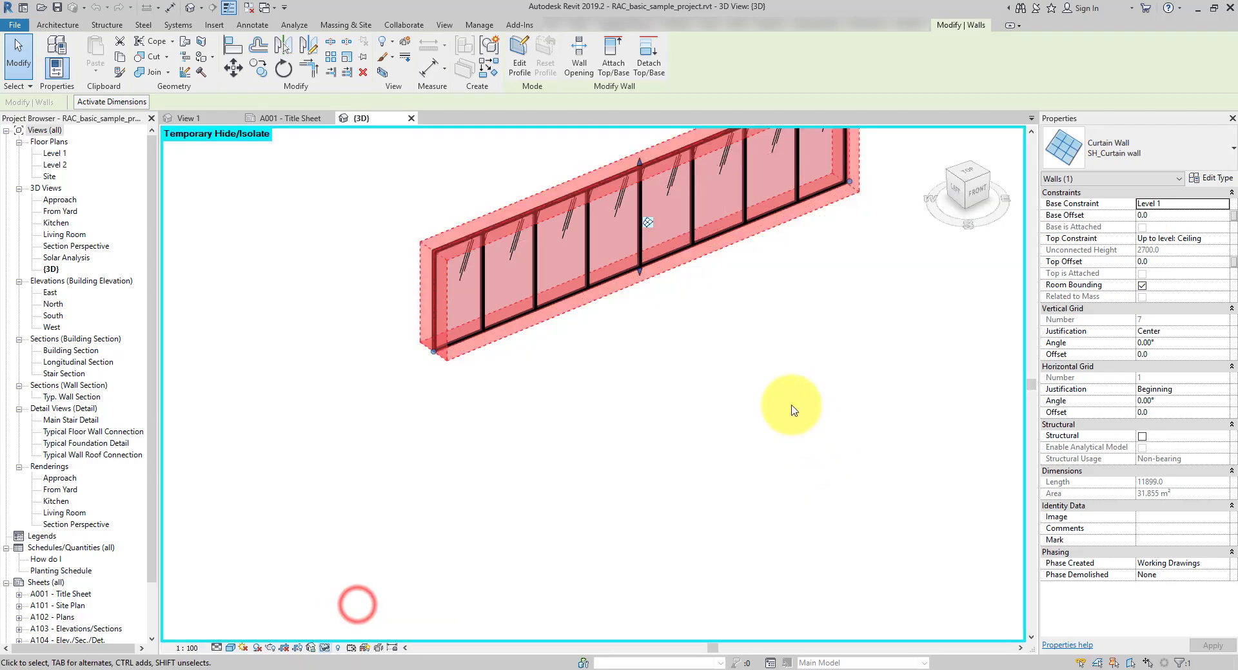
{"action": "scroll", "coordinate": [608, 152], "scroll_direction": "up", "scroll_amount": 4}
{"action": "middle_click_drag", "start_coordinate": [655, 193], "coordinate": [724, 269]}
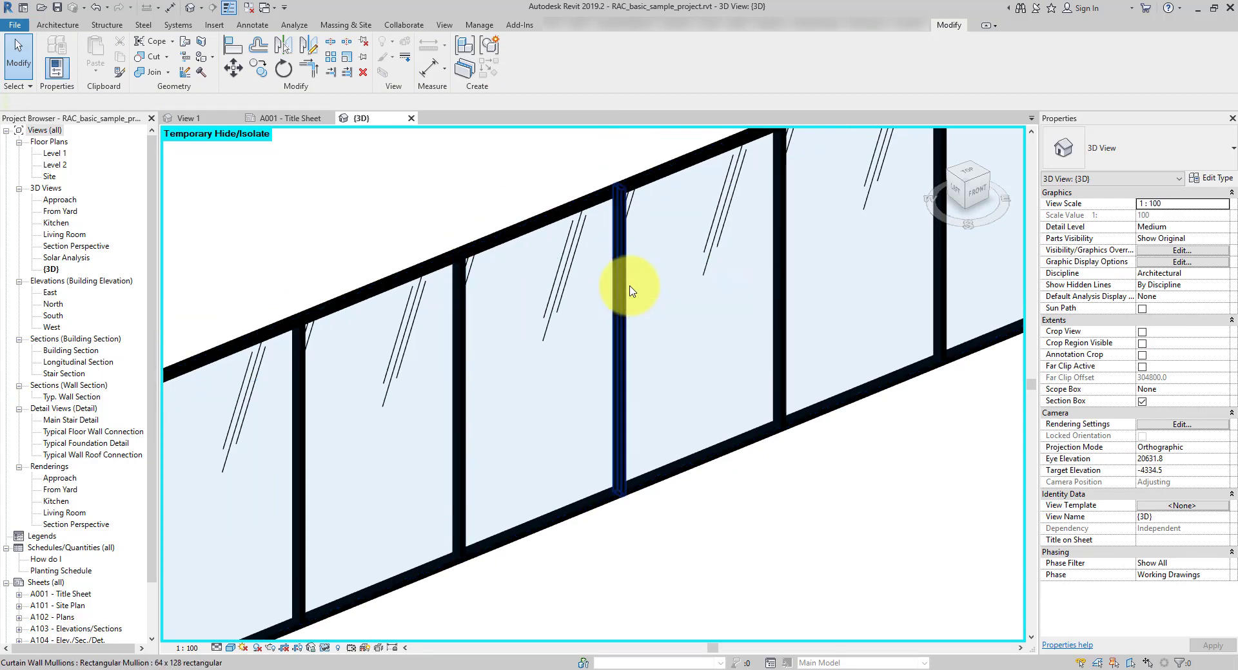
{"action": "scroll", "coordinate": [631, 290], "scroll_direction": "down", "scroll_amount": 1}
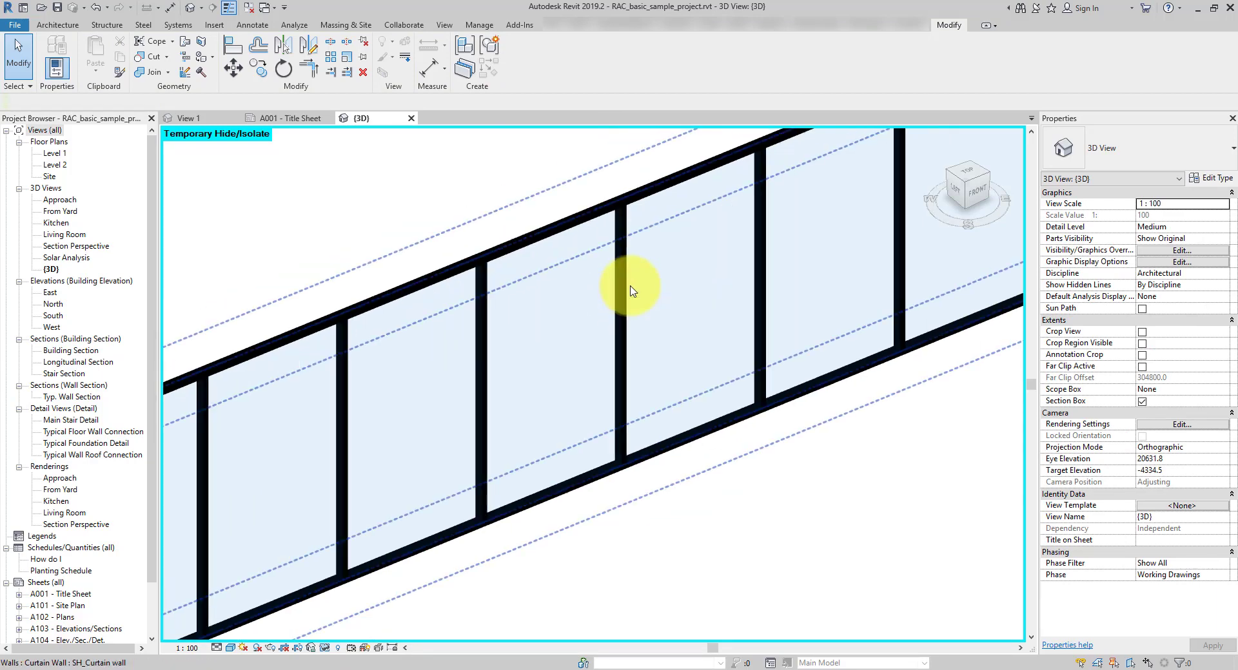
Select a glazed curtain panel to check its size, then deselect it.
{"action": "key", "text": "Tab"}
{"action": "left_click", "coordinate": [580, 306]}
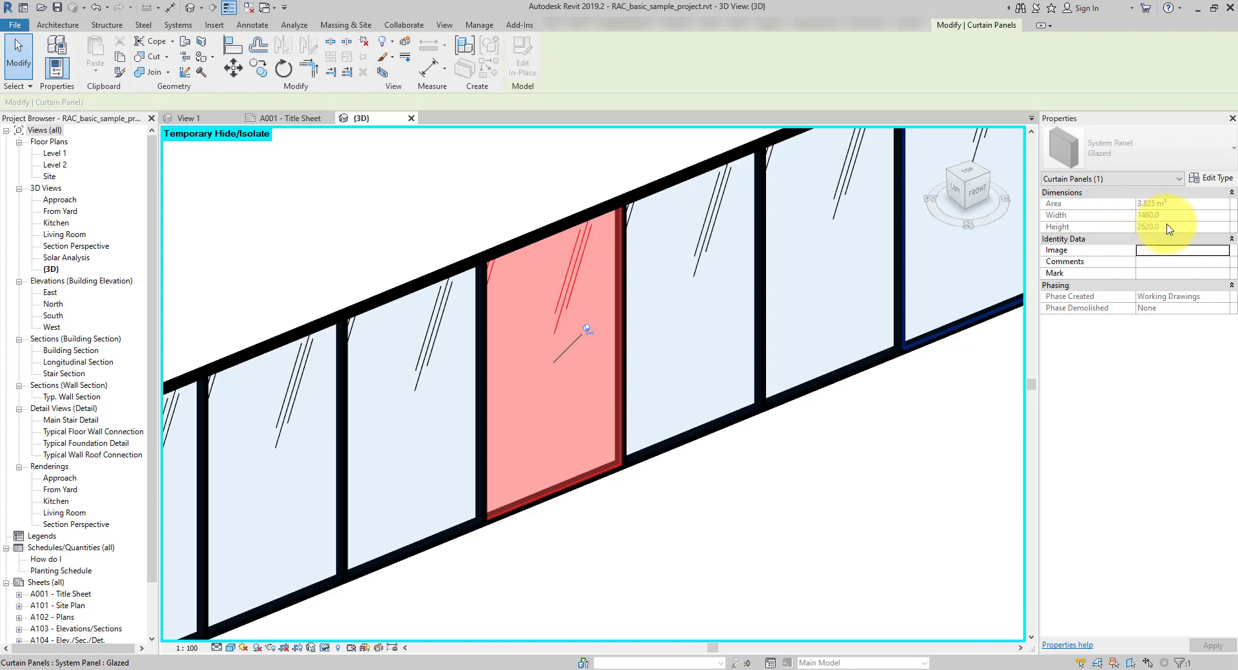
{"action": "left_click", "coordinate": [470, 193]}
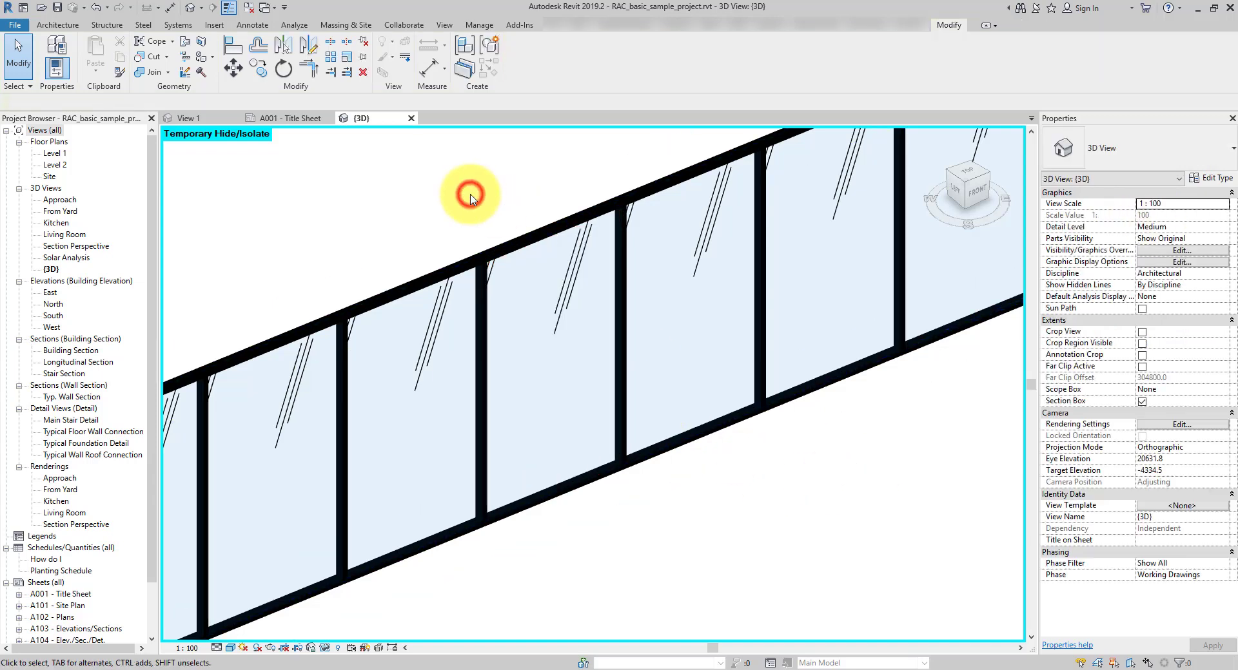
Unpin the vertical grid line and change its left spacing from 1500 to 900.
{"action": "left_click", "coordinate": [621, 282]}
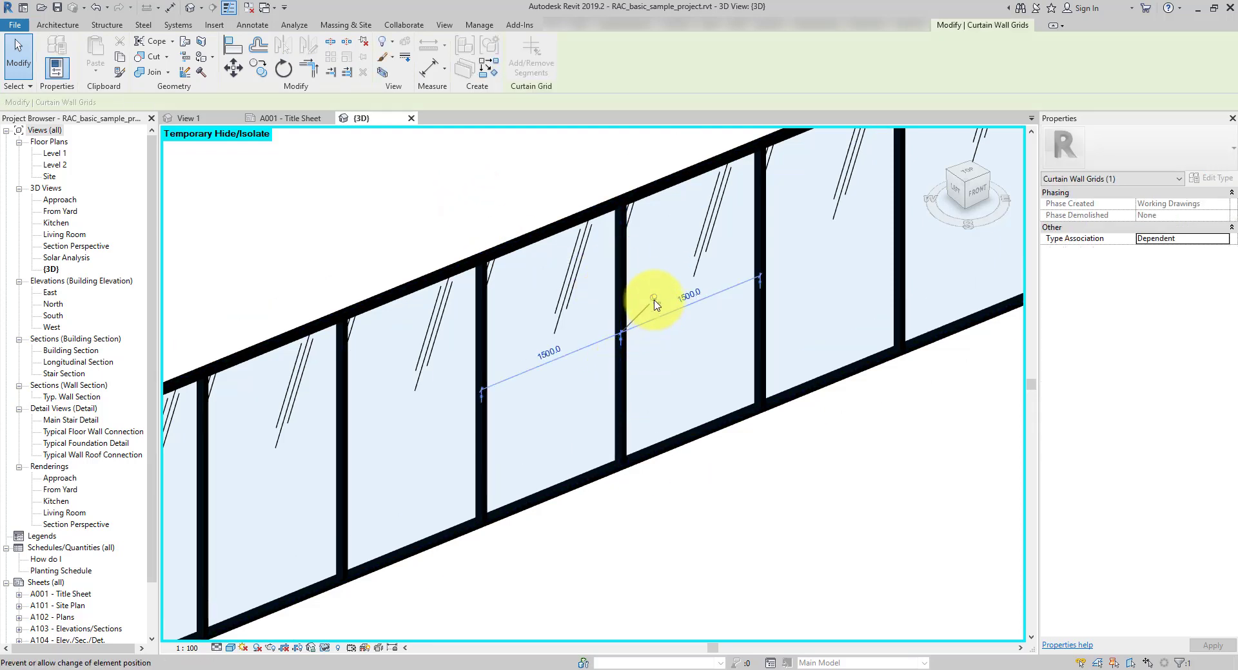
{"action": "left_click", "coordinate": [654, 299]}
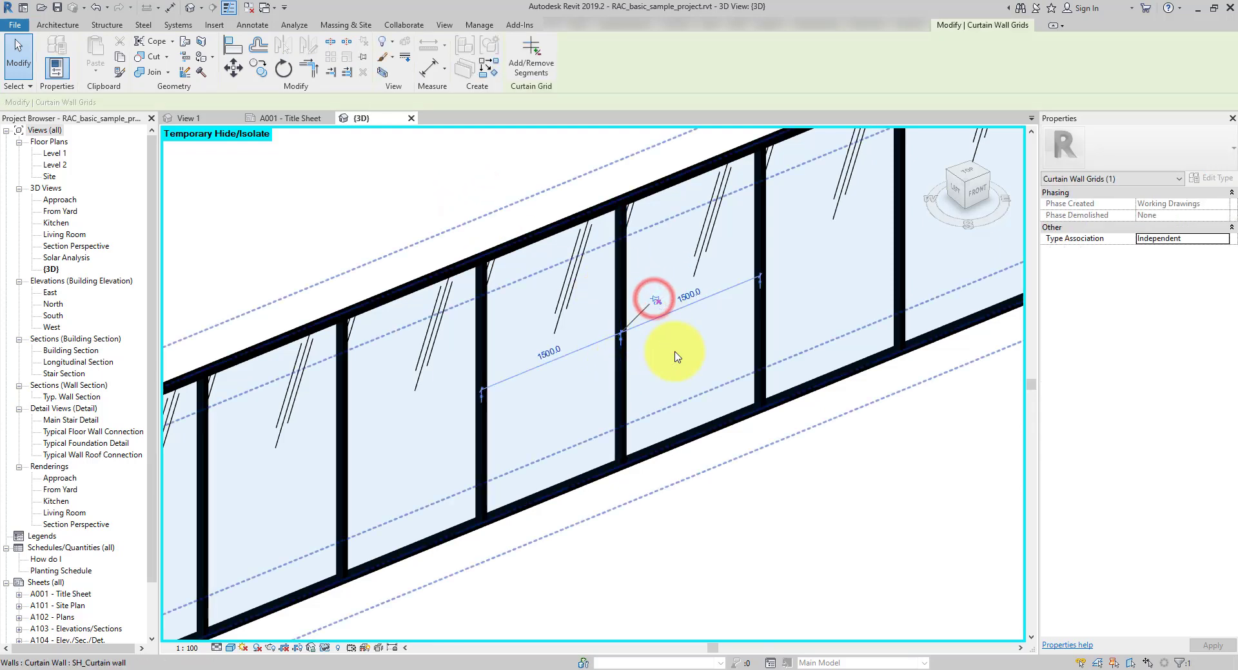
{"action": "left_click", "coordinate": [545, 355]}
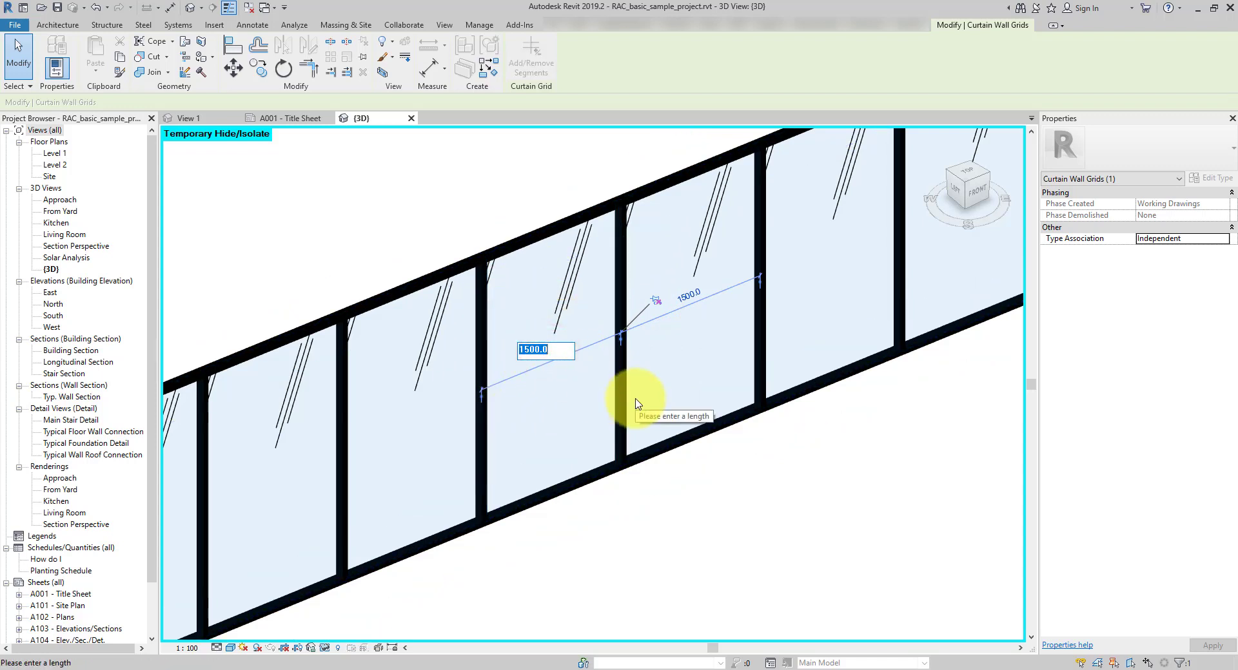
{"action": "type", "text": "900"}
{"action": "key", "text": "Return"}
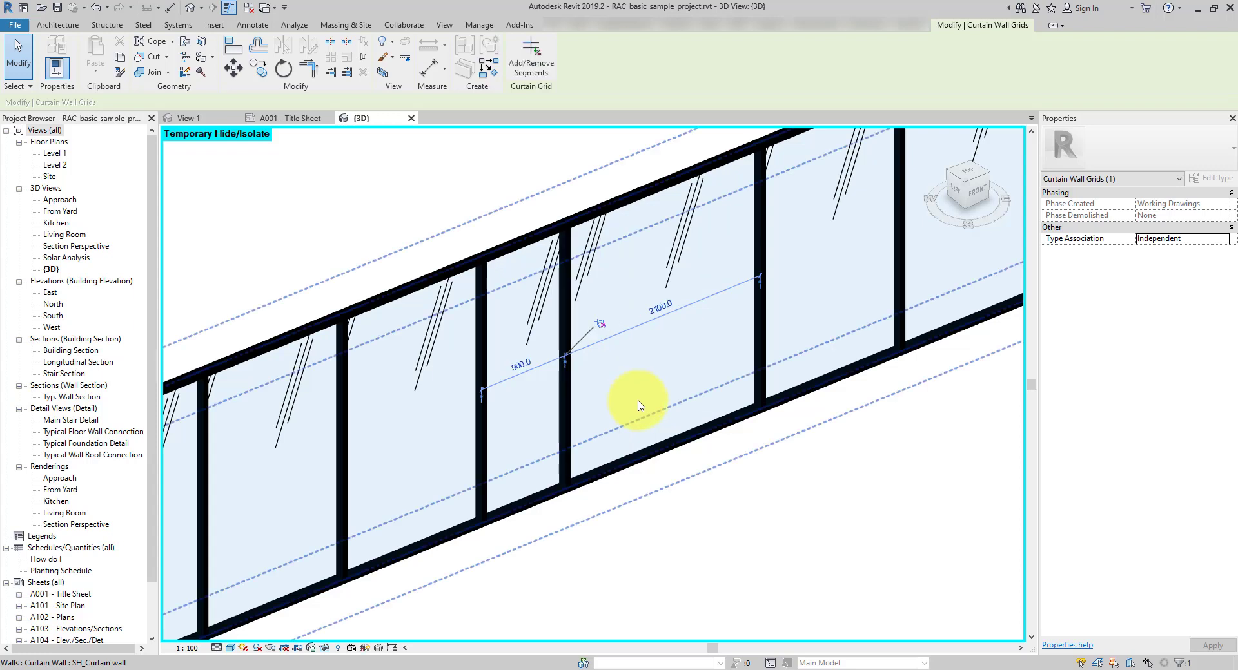
{"action": "left_click", "coordinate": [646, 532]}
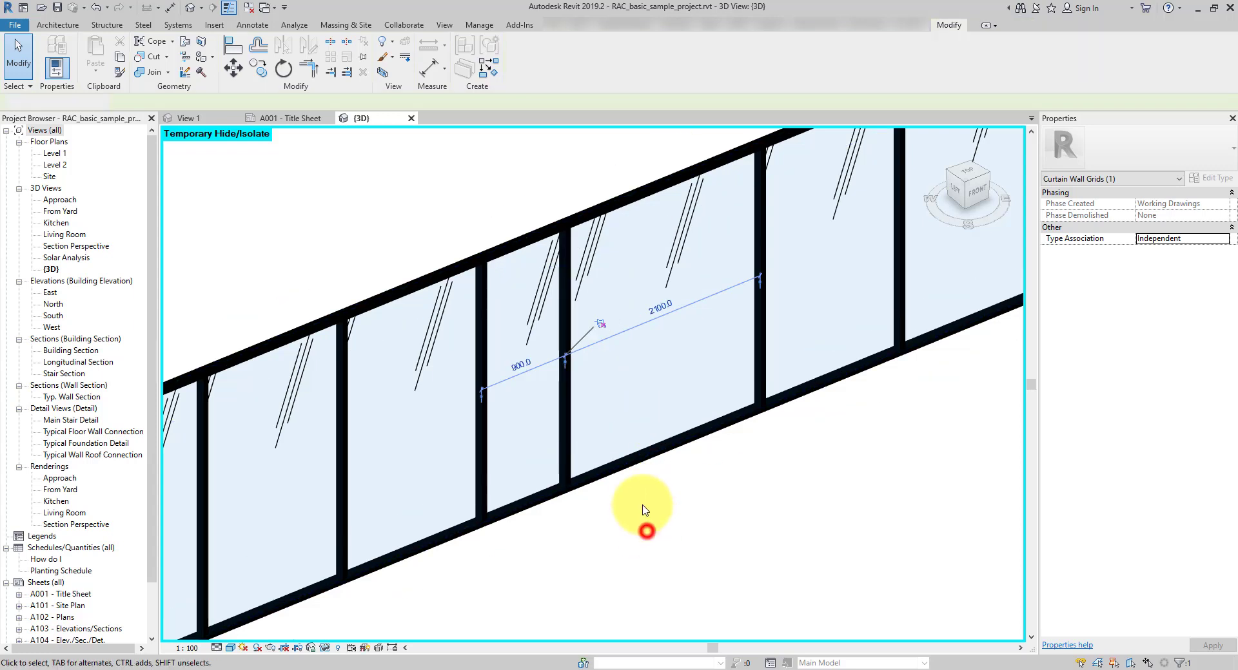
Add a horizontal Curtain Grid line across all segments, leaving the lower panels 2000 high.
{"action": "left_click", "coordinate": [58, 25]}
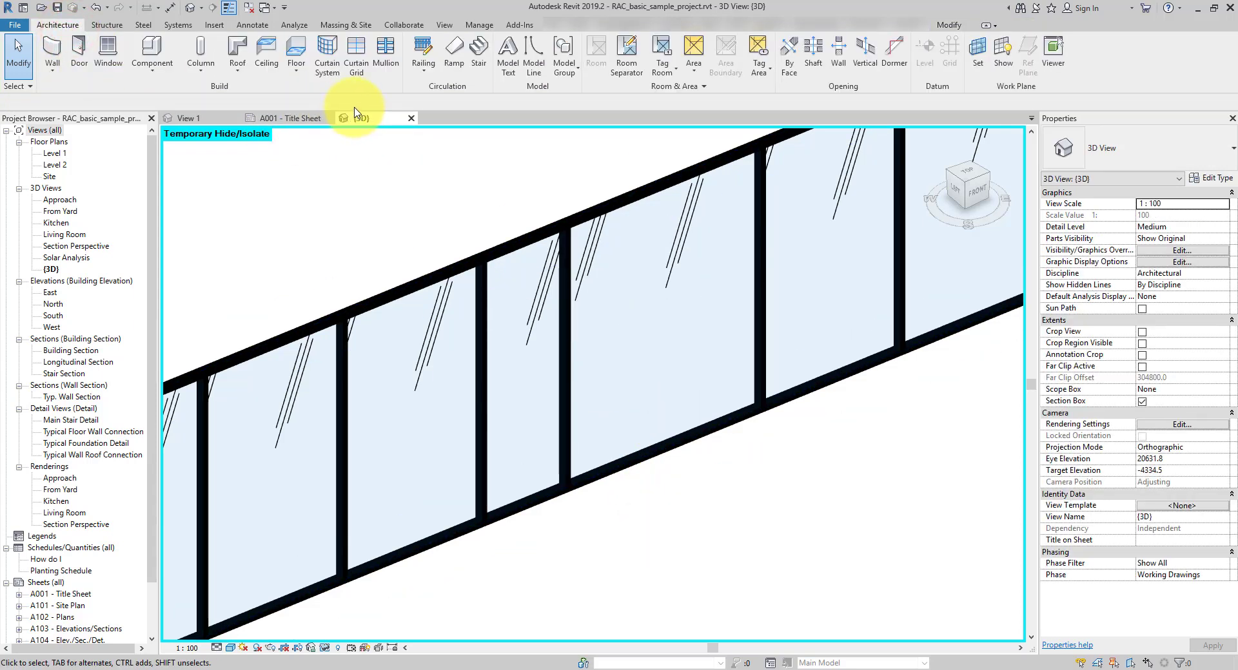
{"action": "left_click", "coordinate": [356, 55]}
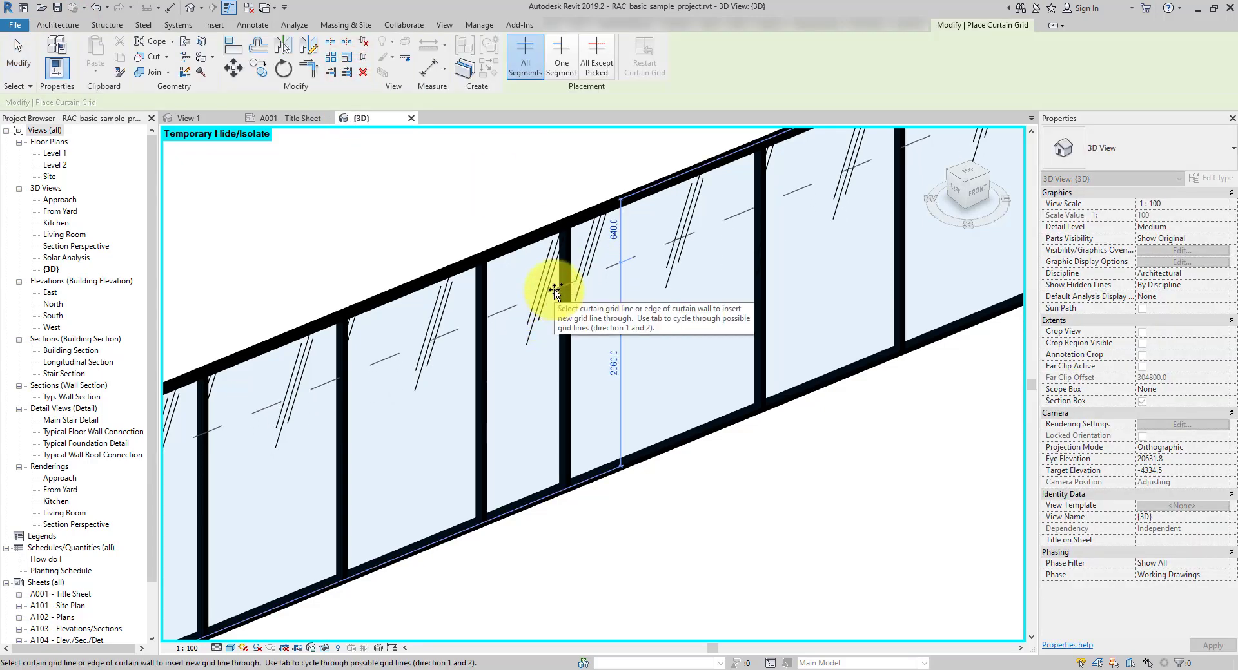
{"action": "left_click", "coordinate": [555, 290]}
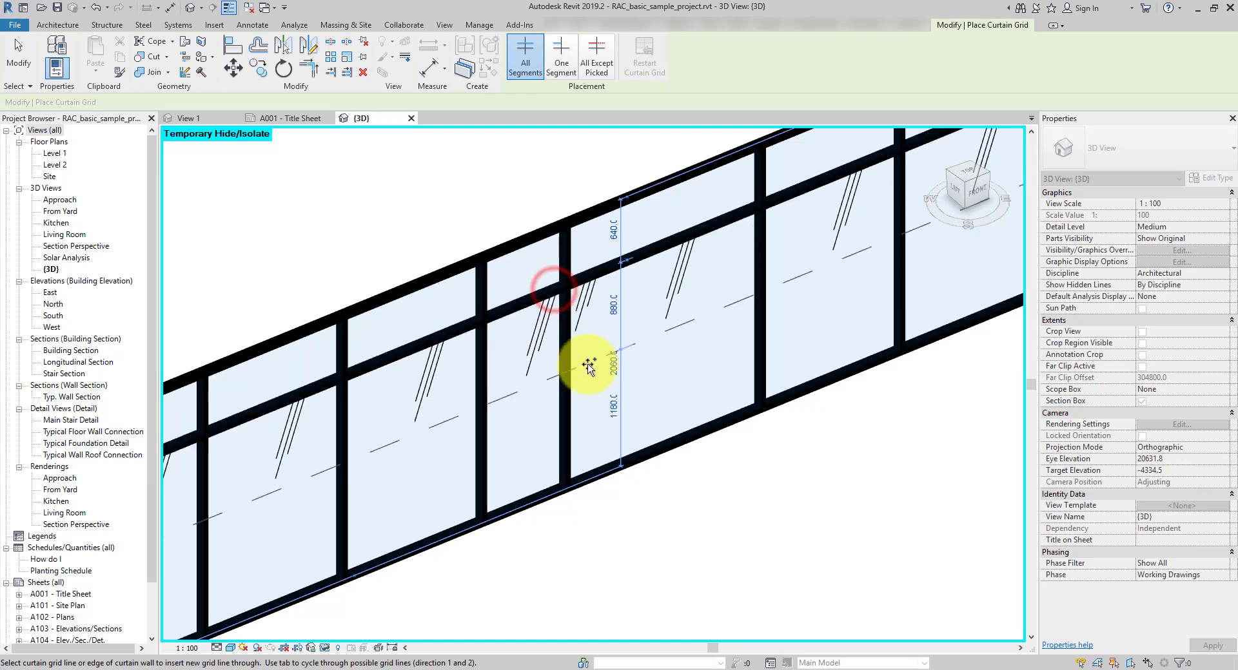
{"action": "key", "text": "Escape"}
{"action": "key", "text": "Escape"}
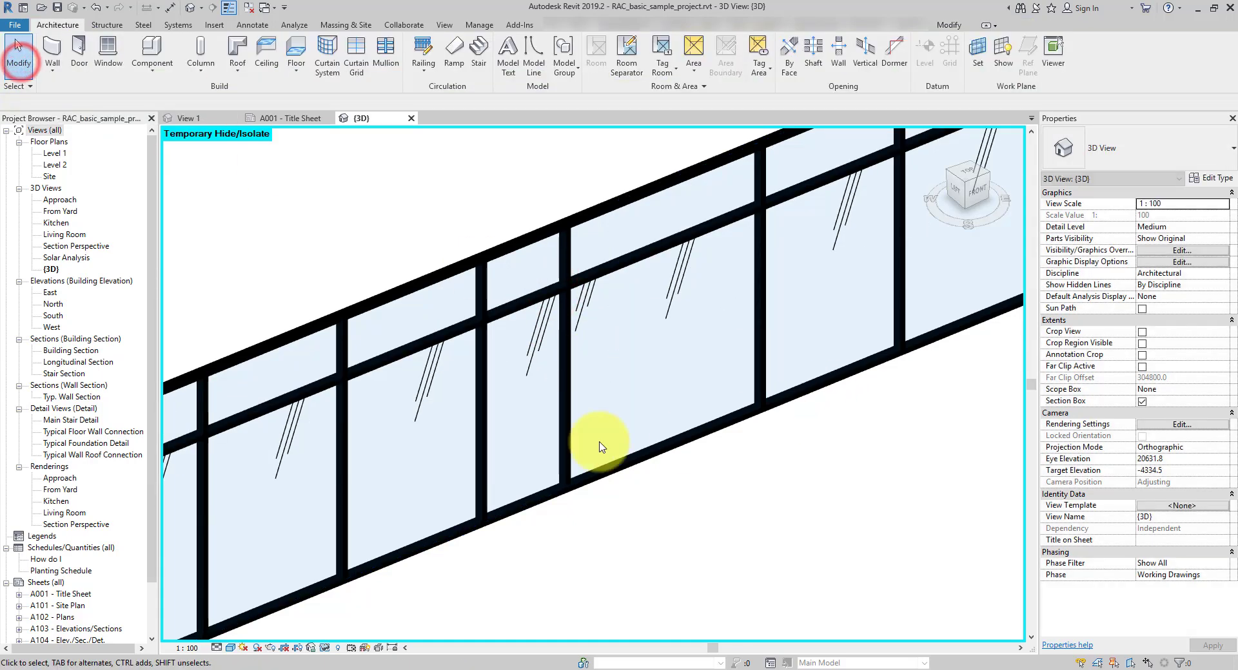
Unpin the 860 x 2000 lower panel and change it to Basic Wall: Wall - Timber Clad.
{"action": "left_click", "coordinate": [548, 386]}
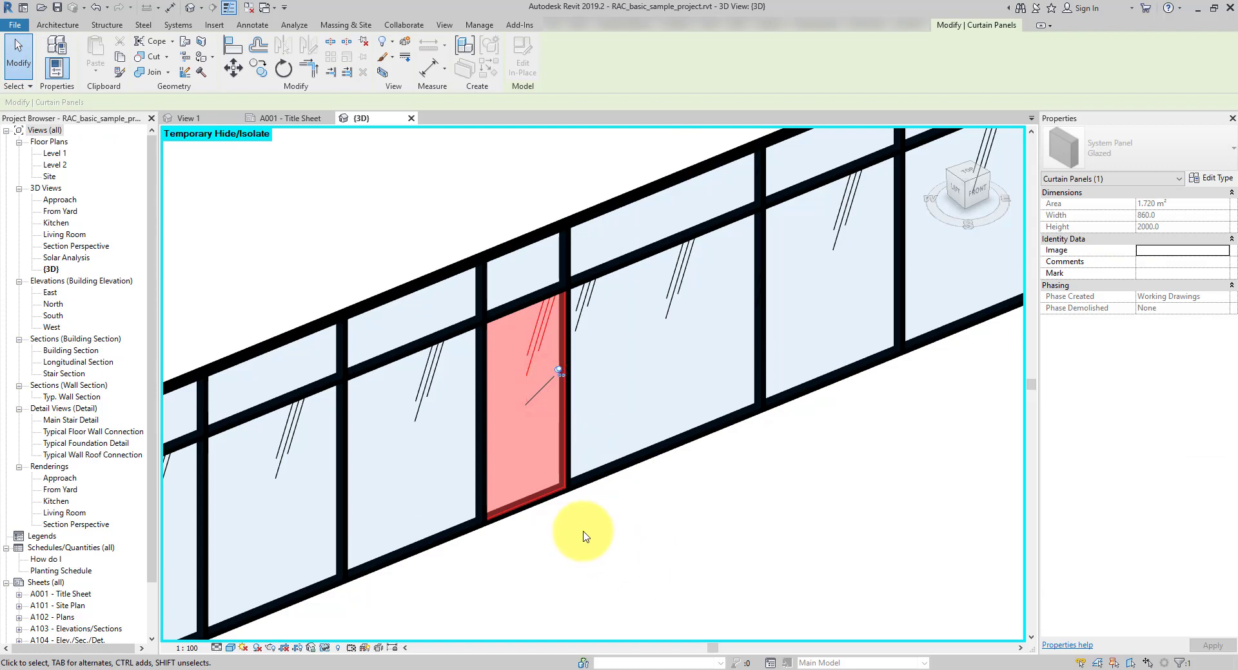
{"action": "middle_click_drag", "start_coordinate": [566, 533], "coordinate": [582, 483], "text": "shift"}
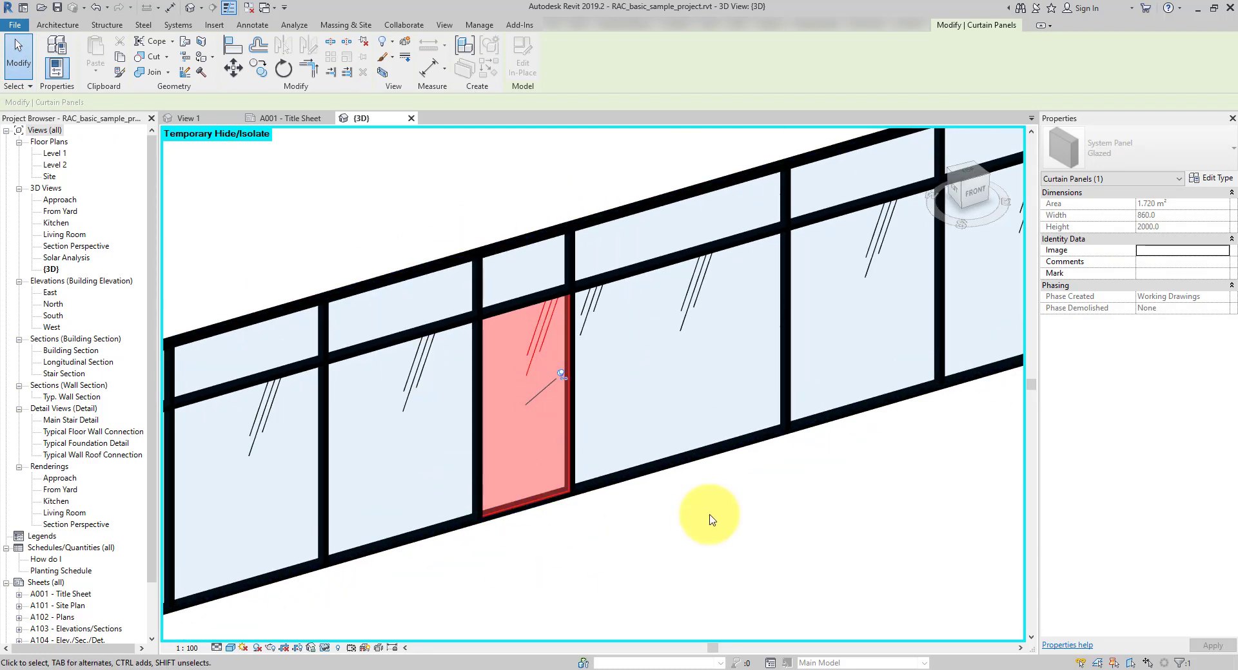
{"action": "middle_click_drag", "start_coordinate": [707, 519], "coordinate": [609, 528], "text": "shift"}
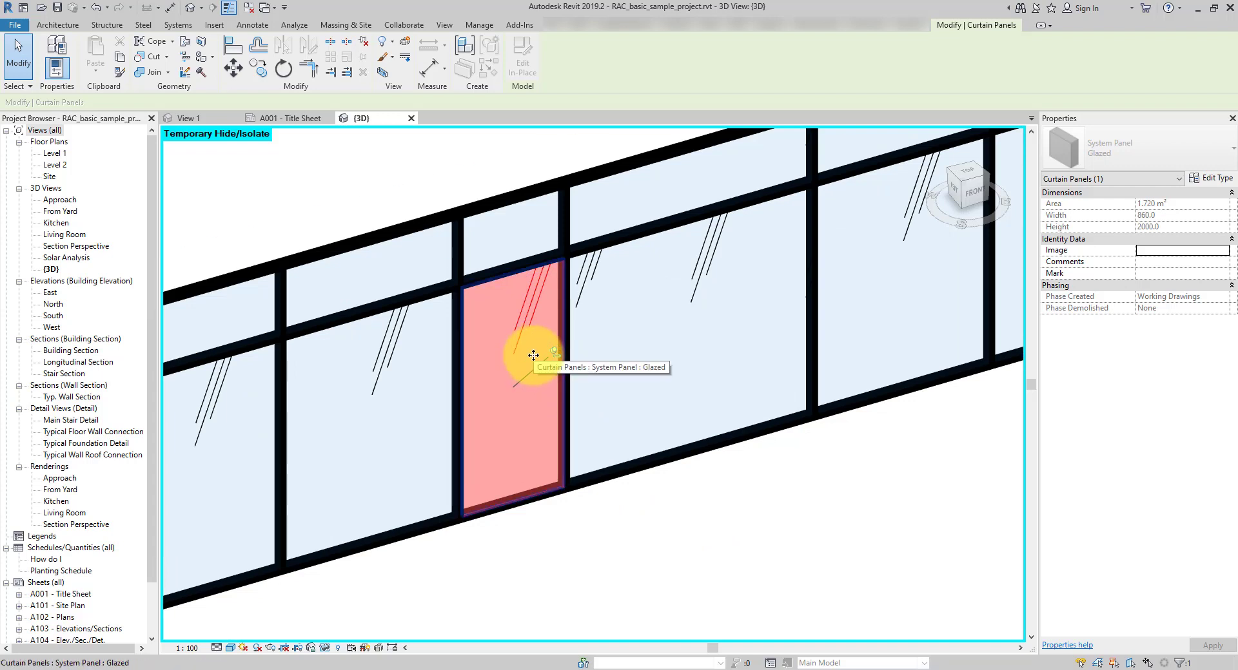
{"action": "left_click", "coordinate": [362, 40]}
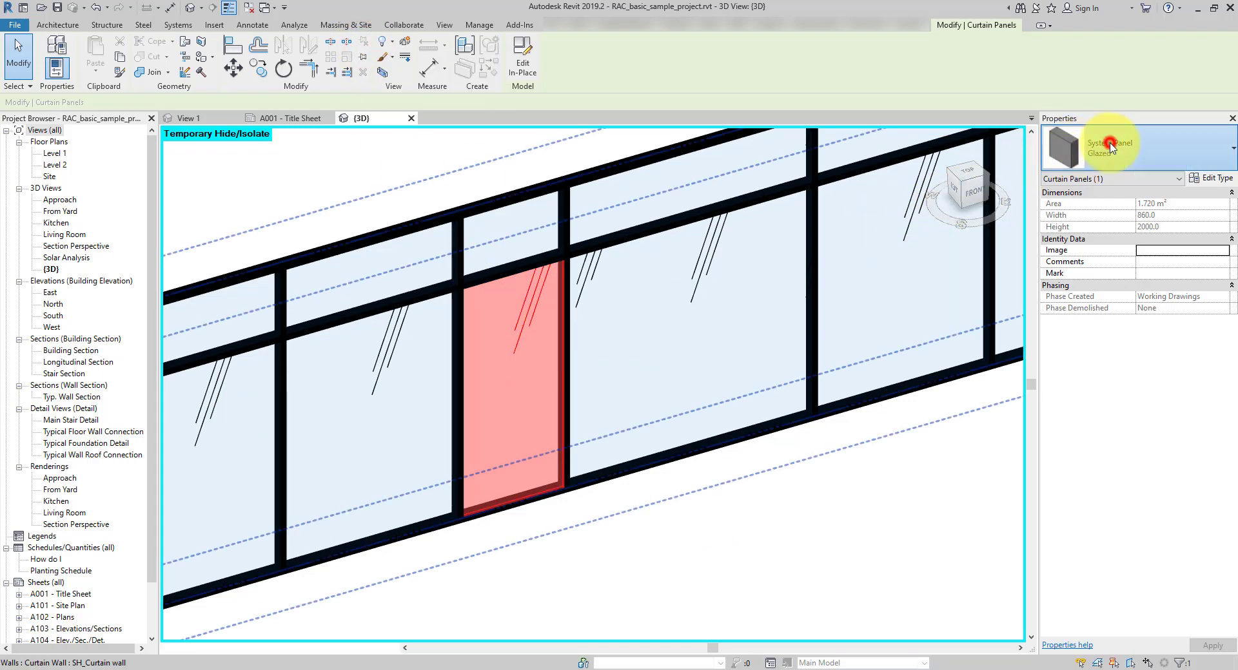
{"action": "left_click", "coordinate": [1102, 154]}
{"action": "scroll", "coordinate": [1117, 360], "scroll_direction": "up", "scroll_amount": 3}
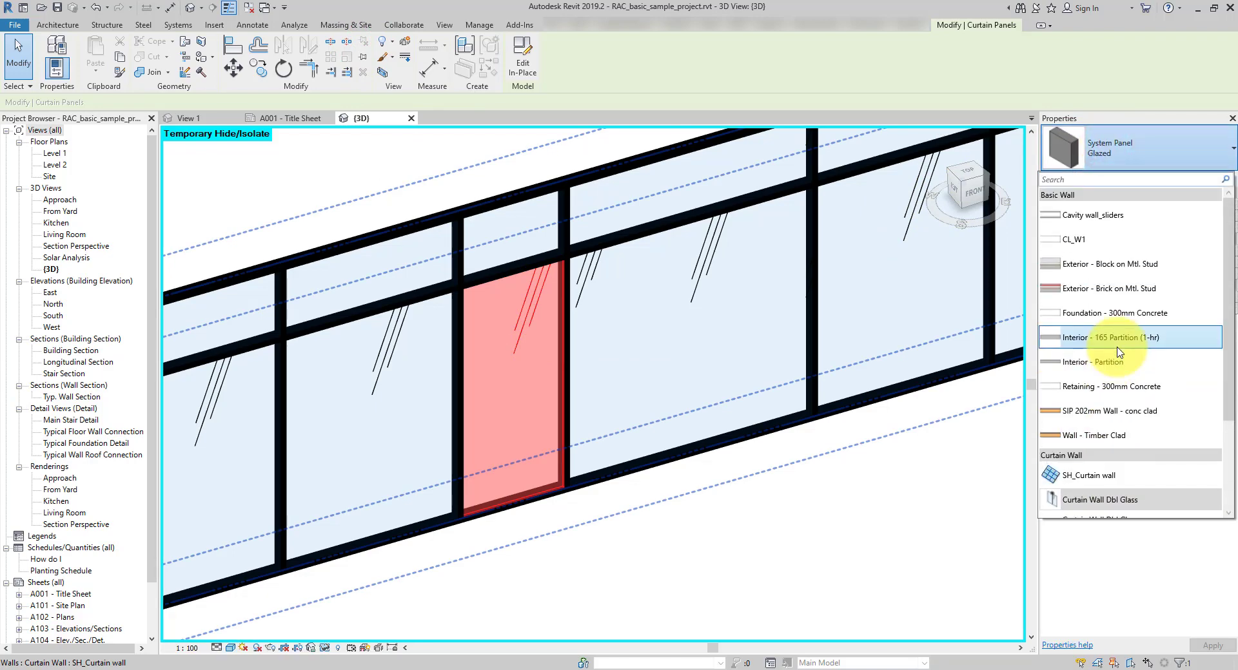
{"action": "left_click", "coordinate": [1110, 437]}
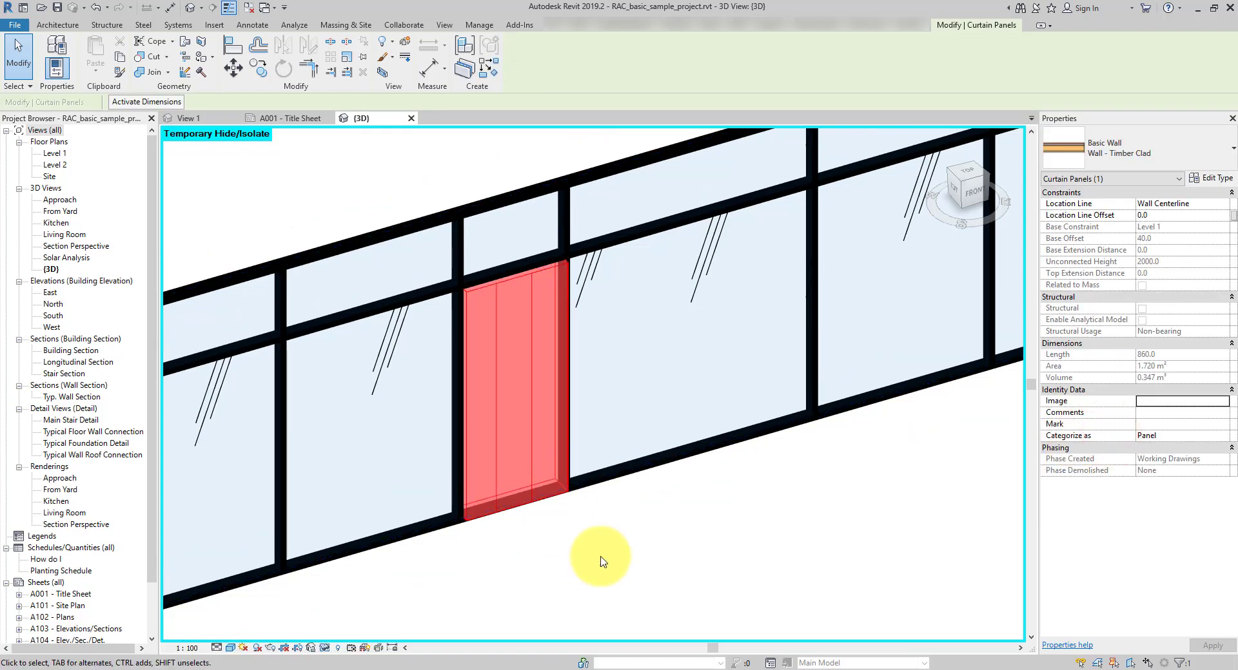
Orbit to a steeper angle and reselect the timber clad panel.
{"action": "left_click", "coordinate": [662, 548]}
{"action": "middle_click_drag", "start_coordinate": [633, 541], "coordinate": [630, 512], "text": "shift"}
{"action": "left_click", "coordinate": [525, 332]}
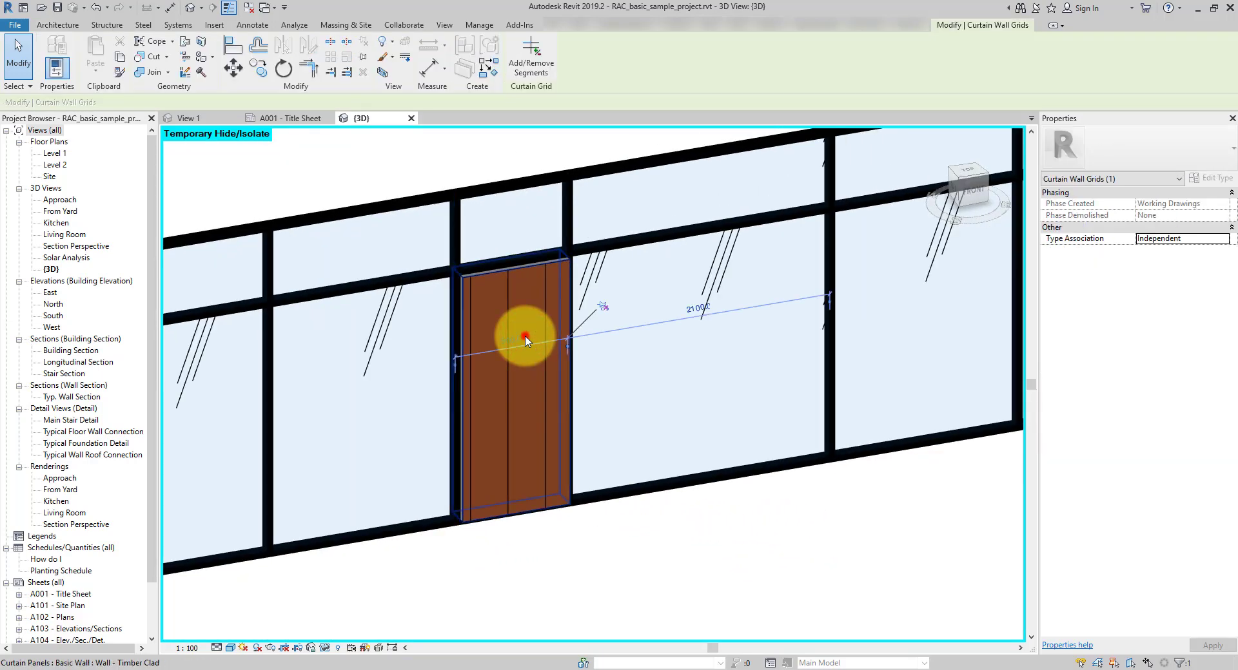
{"action": "middle_click_drag", "start_coordinate": [544, 351], "coordinate": [544, 323], "text": "shift"}
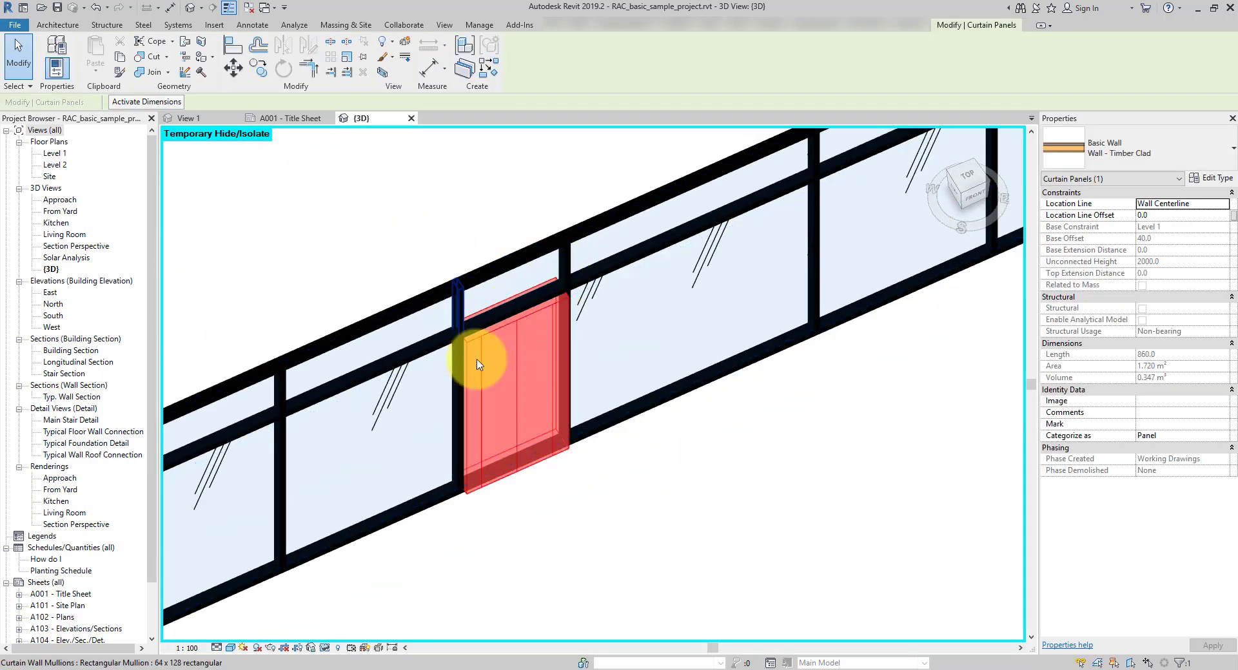
{"action": "scroll", "coordinate": [545, 326], "scroll_direction": "up", "scroll_amount": 3}
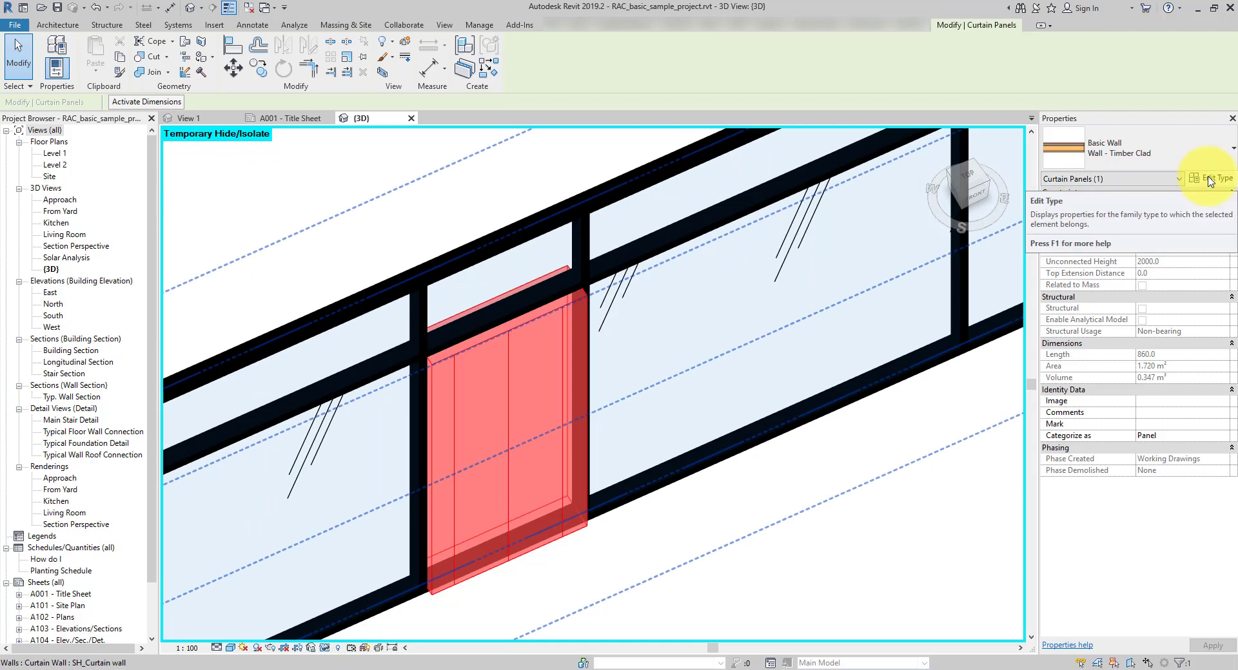
Duplicate the Wall - Timber Clad type as a new Wall_2 type.
{"action": "left_click", "coordinate": [1206, 178]}
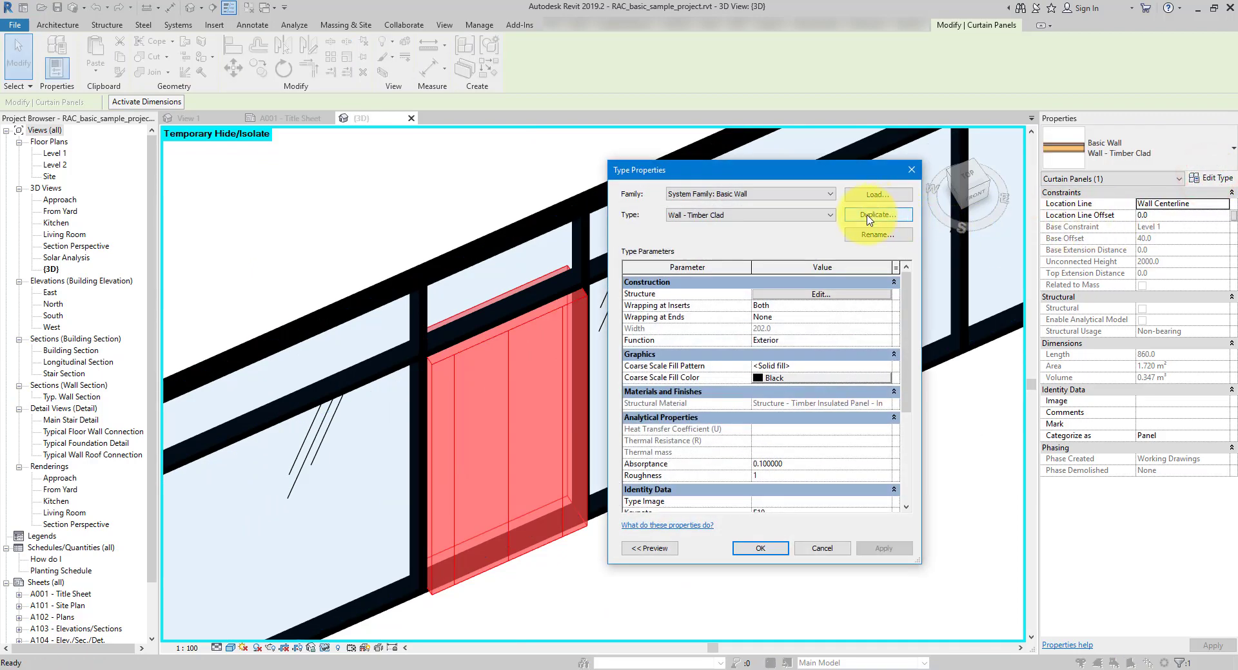
{"action": "left_click", "coordinate": [874, 215]}
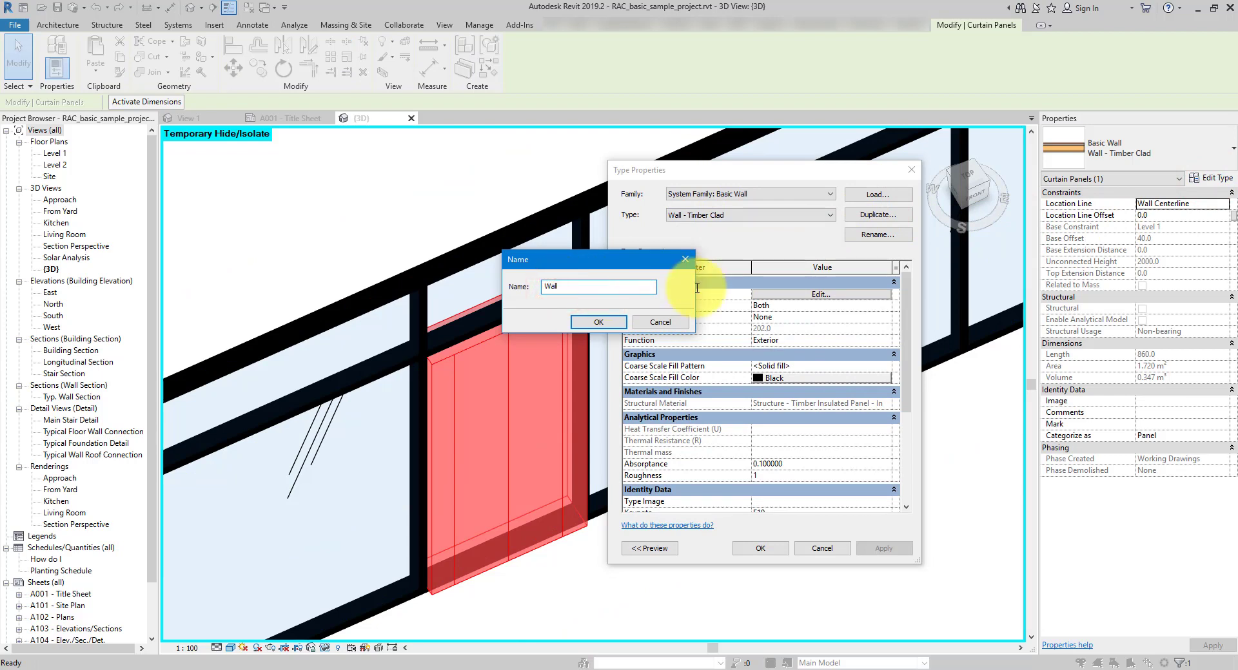
{"action": "key", "text": "Return"}
Delete the finish and extra structure layers, leaving one 50.0-thick structure layer.
{"action": "left_click", "coordinate": [815, 293]}
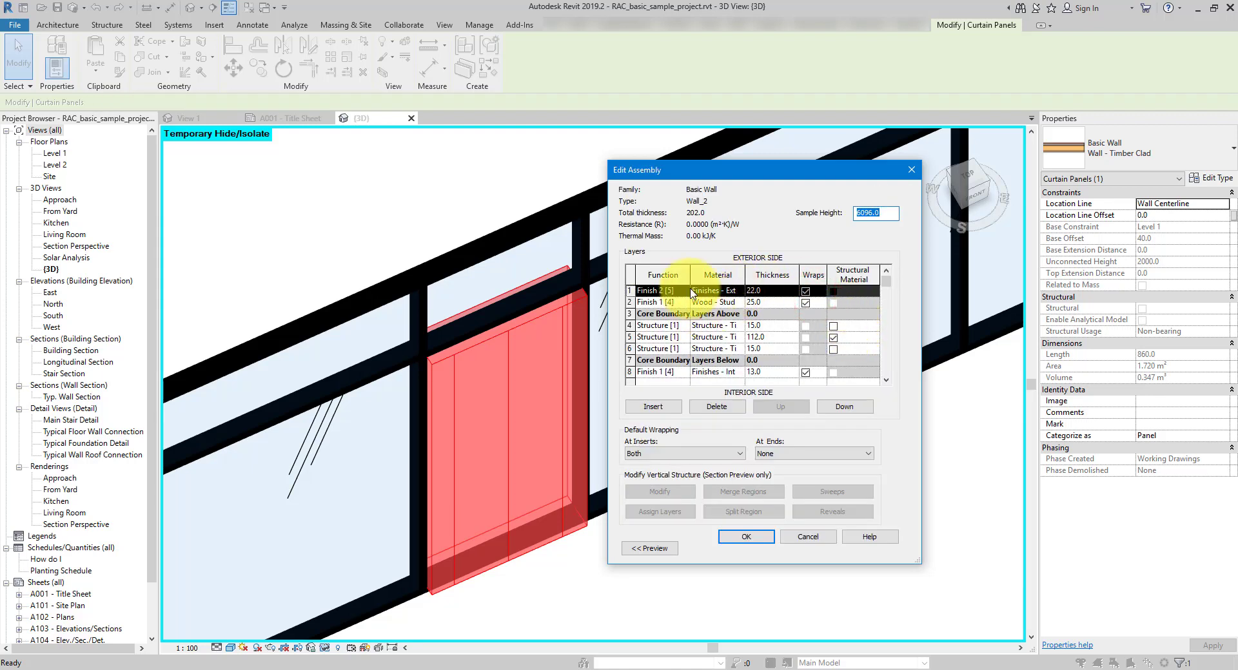
{"action": "left_click", "coordinate": [714, 407]}
{"action": "left_click", "coordinate": [714, 407]}
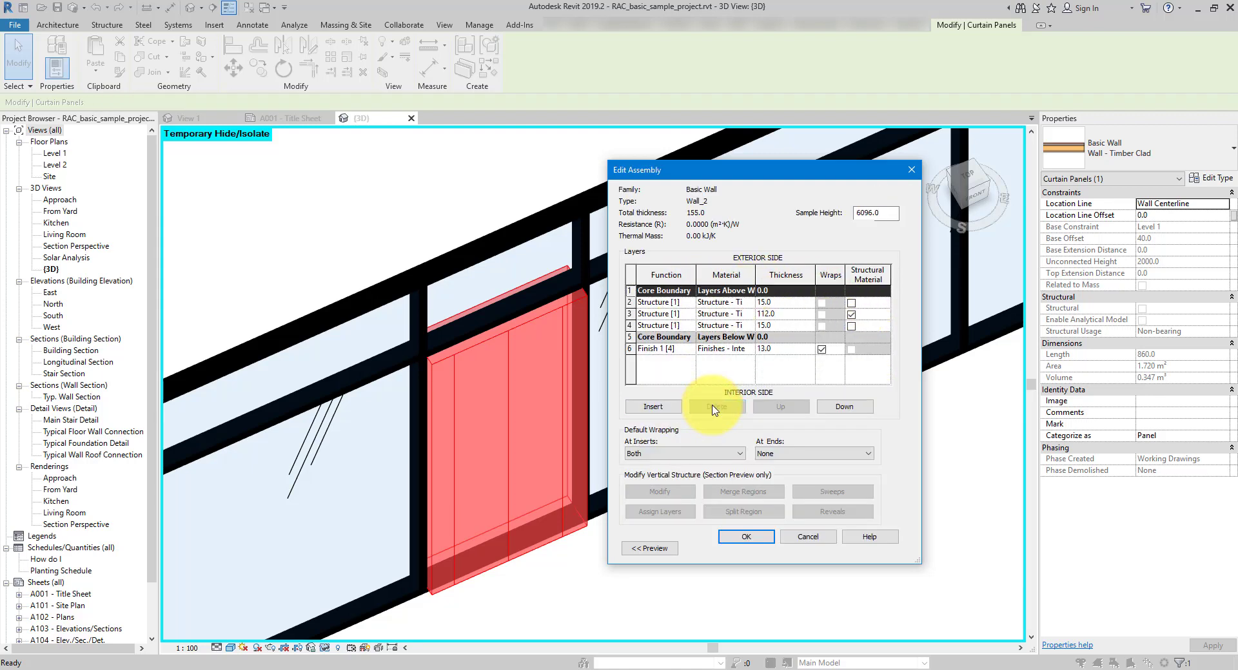
{"action": "left_click", "coordinate": [632, 314]}
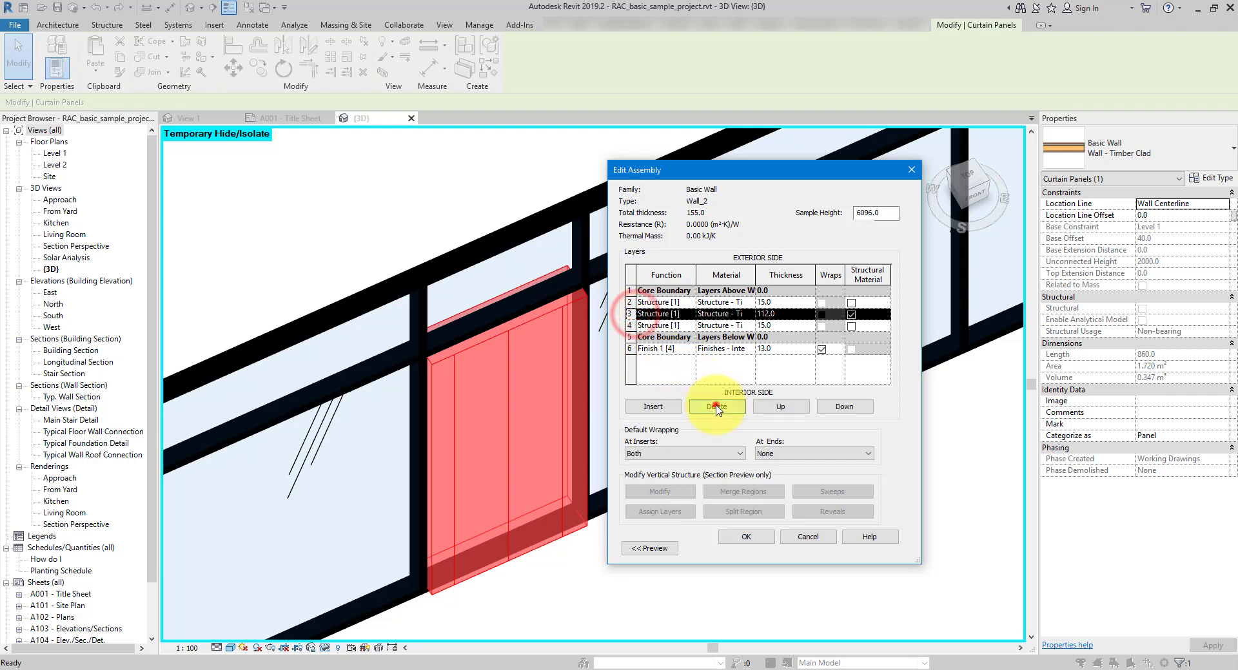
{"action": "left_click", "coordinate": [715, 407]}
{"action": "left_click", "coordinate": [716, 407]}
{"action": "left_click", "coordinate": [634, 326]}
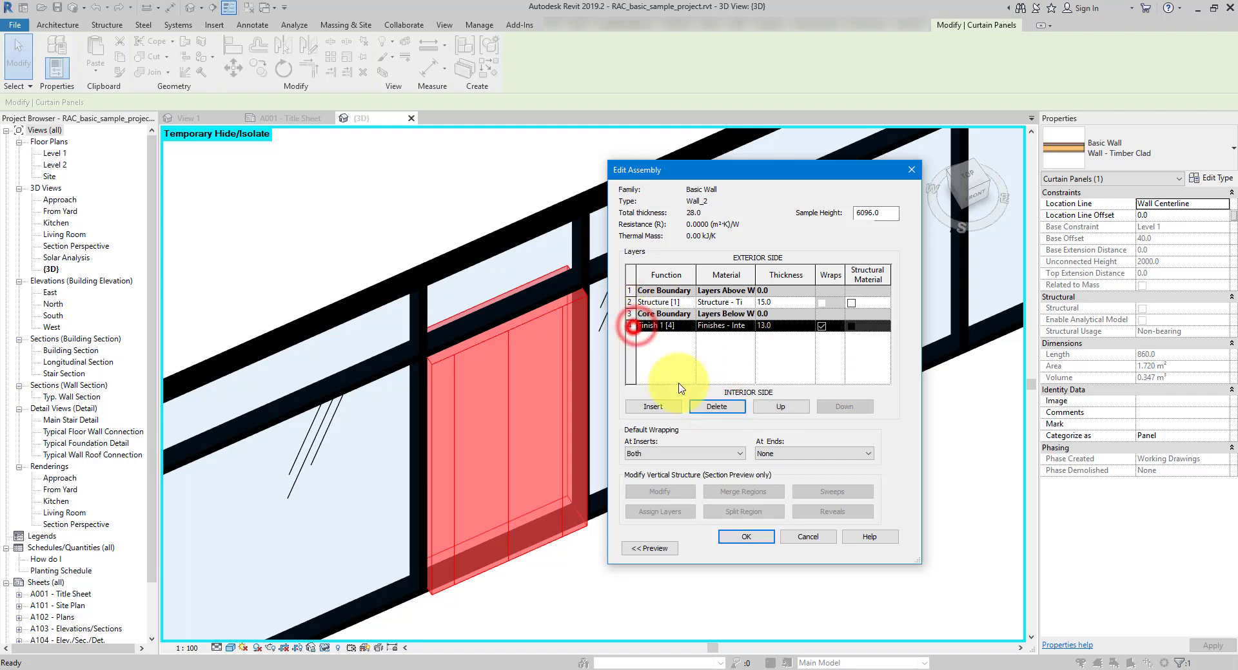
{"action": "left_click", "coordinate": [714, 407]}
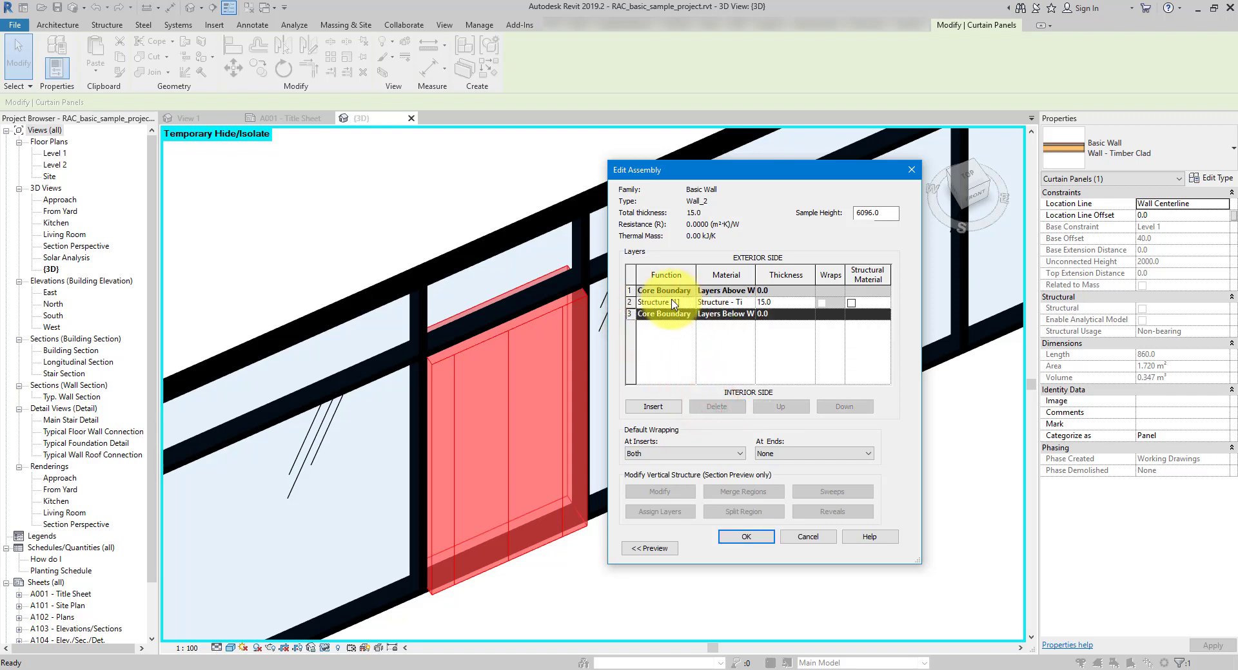
{"action": "left_click", "coordinate": [798, 303]}
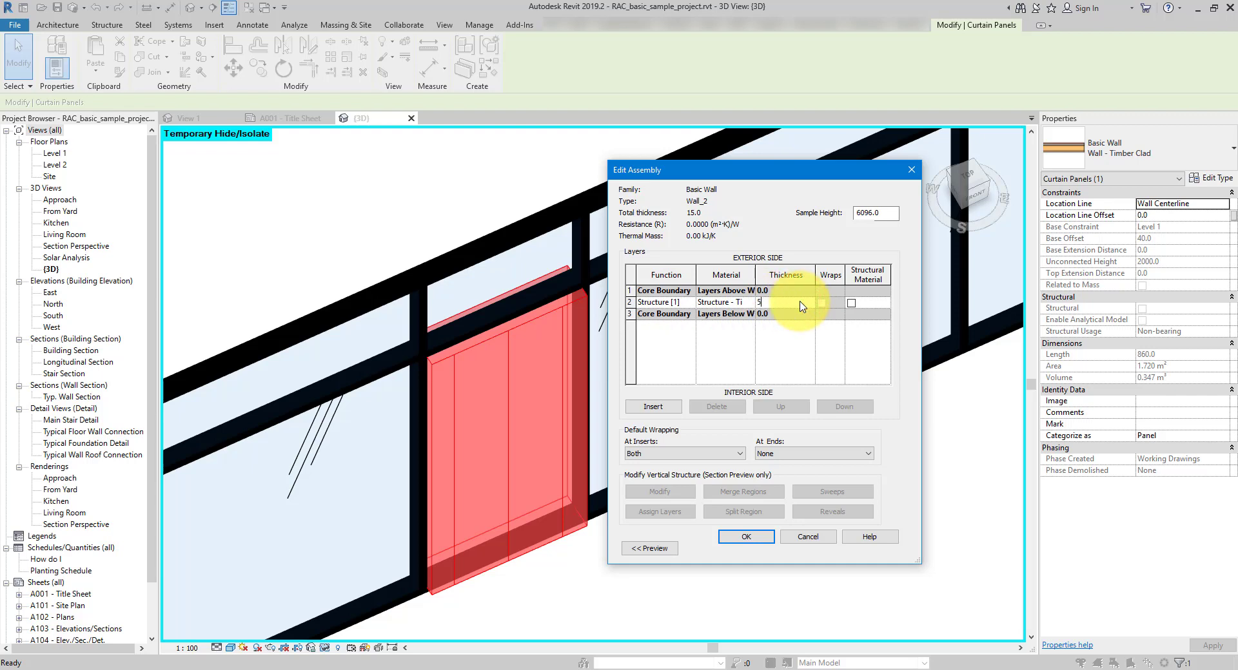
{"action": "left_click", "coordinate": [746, 537]}
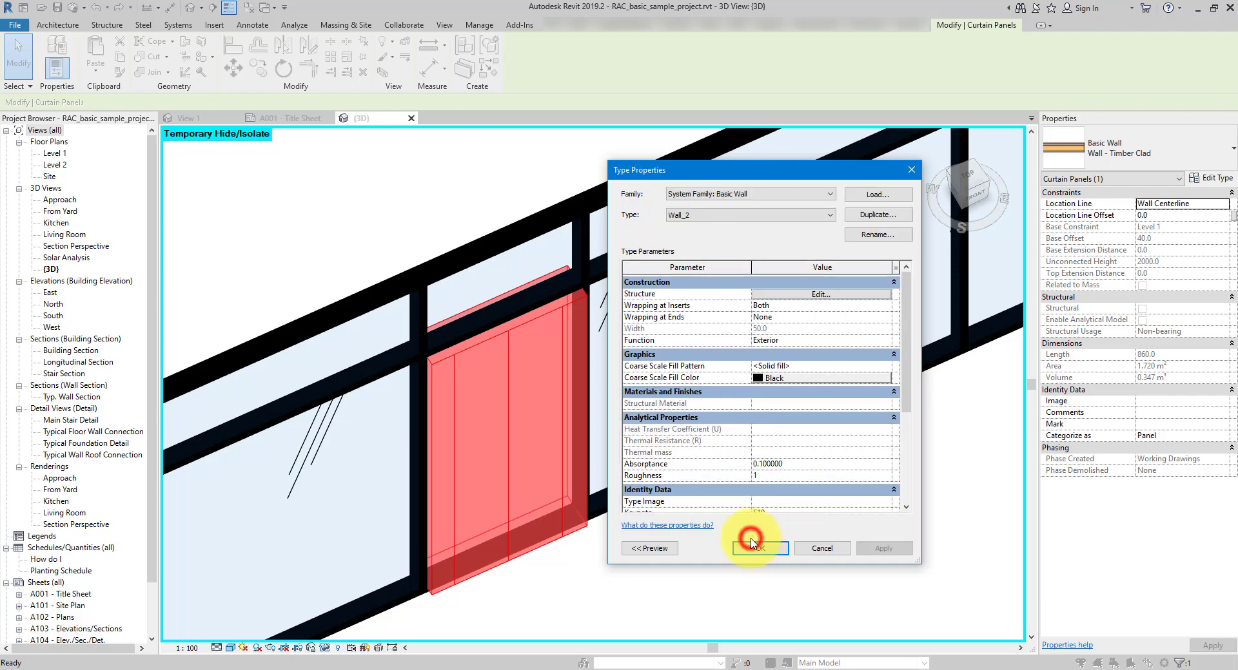
{"action": "left_click", "coordinate": [759, 548]}
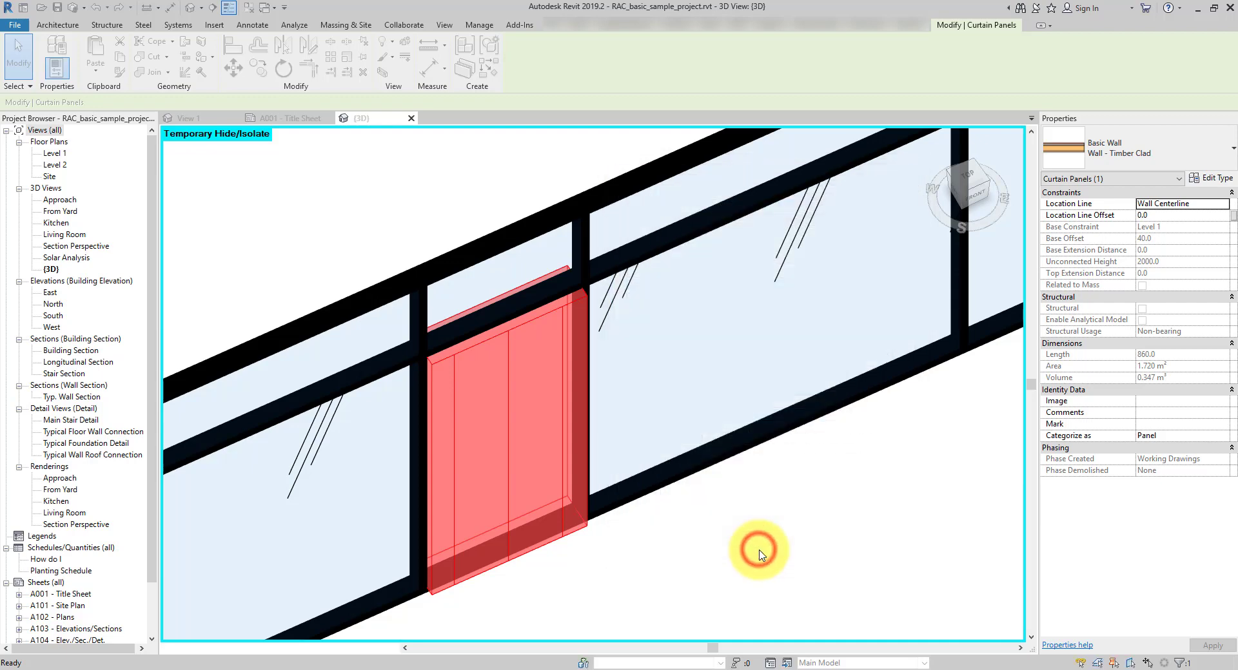
Switch the 3D view to Hidden Line, then select and orbit around the thin Wall_2 panel.
{"action": "left_click", "coordinate": [737, 578]}
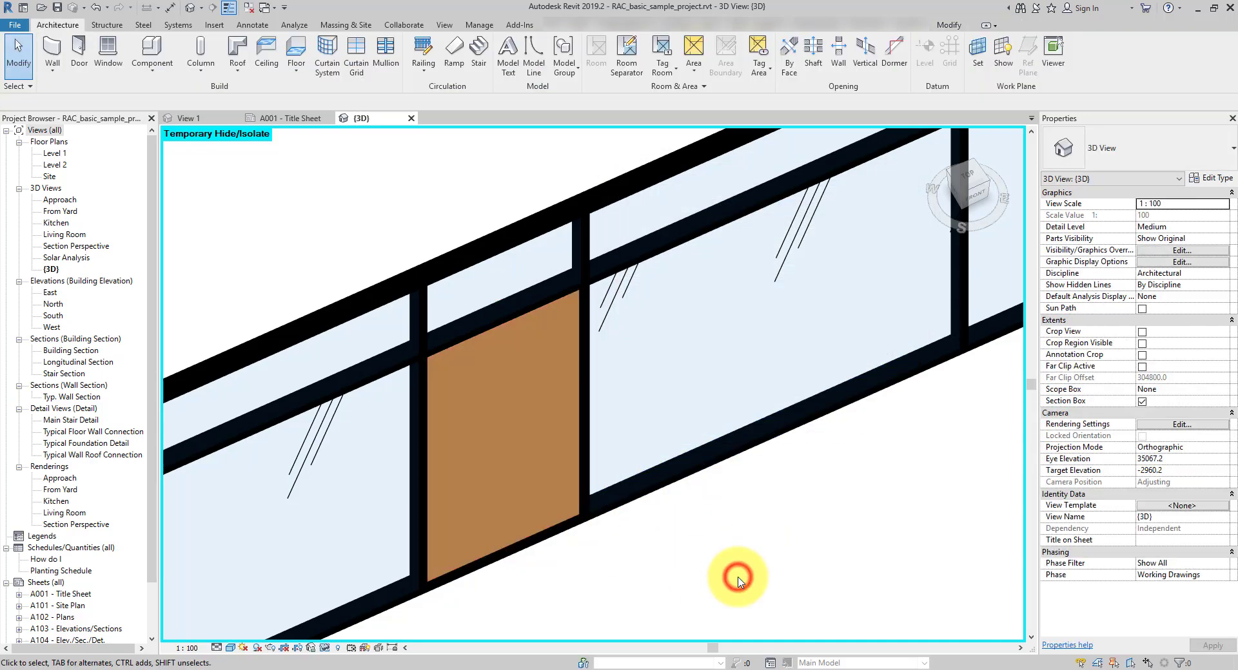
{"action": "left_click", "coordinate": [232, 649]}
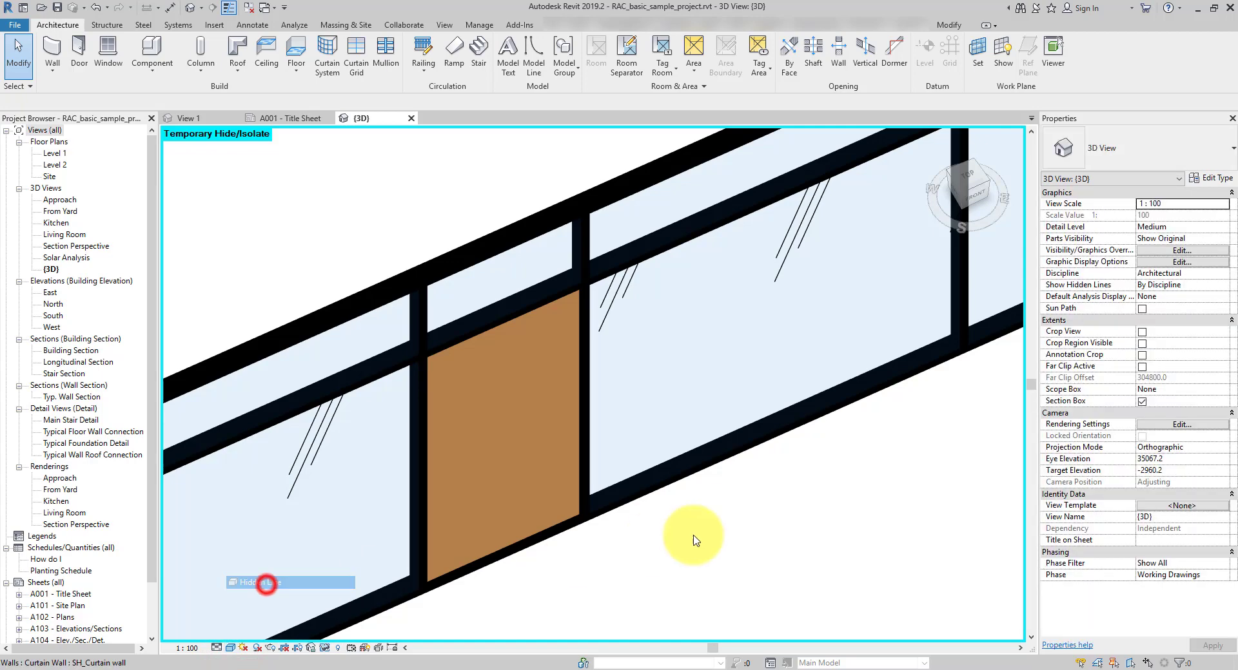
{"action": "left_click", "coordinate": [267, 583]}
{"action": "scroll", "coordinate": [541, 440], "scroll_direction": "up", "scroll_amount": 3}
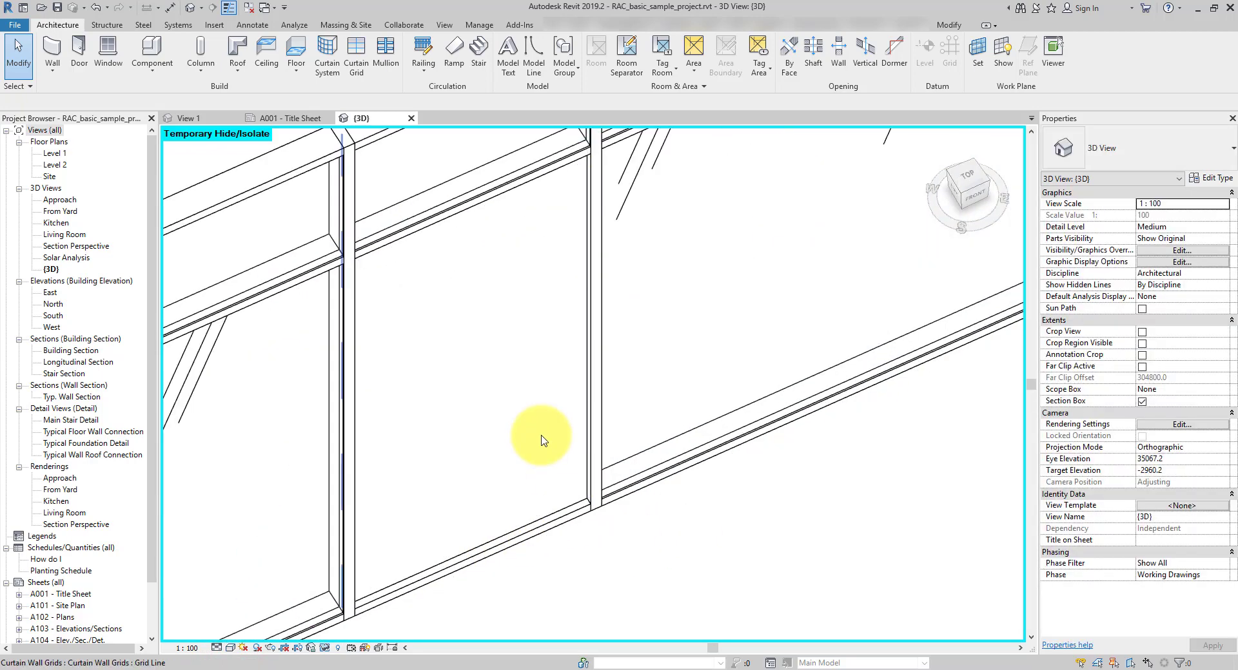
{"action": "left_click", "coordinate": [544, 434]}
{"action": "scroll", "coordinate": [671, 603], "scroll_direction": "down", "scroll_amount": 2}
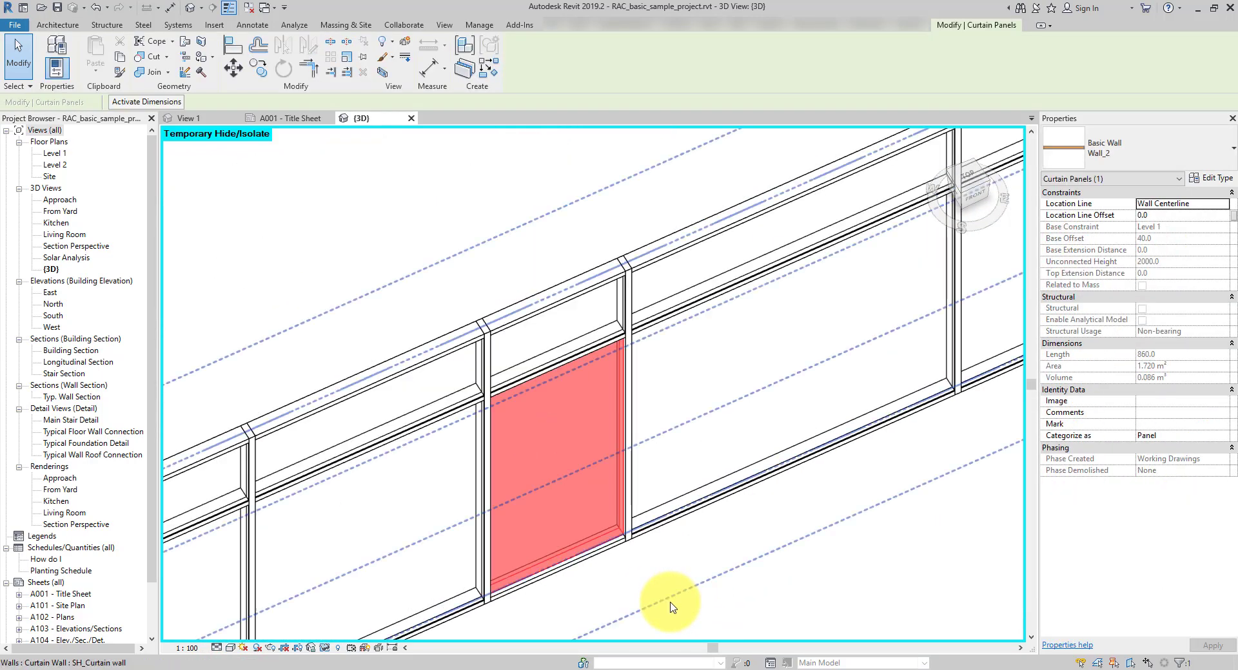
{"action": "middle_click_drag", "start_coordinate": [671, 601], "coordinate": [666, 389], "text": "shift"}
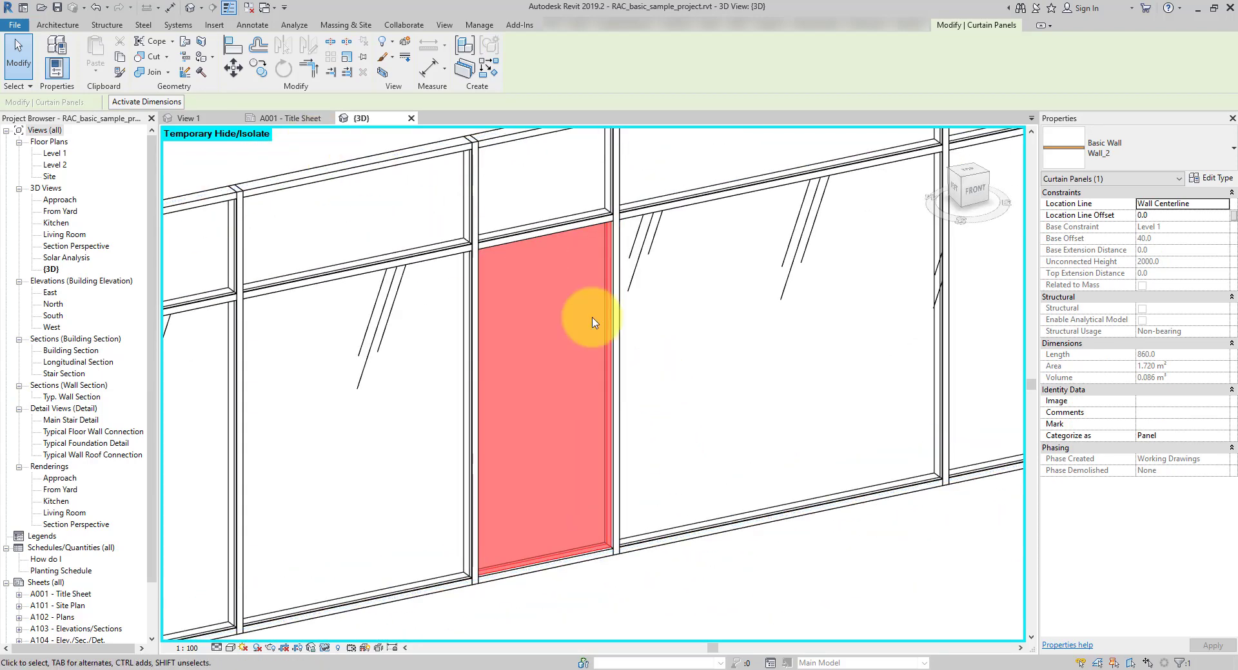
Use the Door tool to place a Single-Flush 800 x 2100 door into the curtain wall bay.
{"action": "left_click", "coordinate": [287, 148]}
{"action": "left_click", "coordinate": [57, 25]}
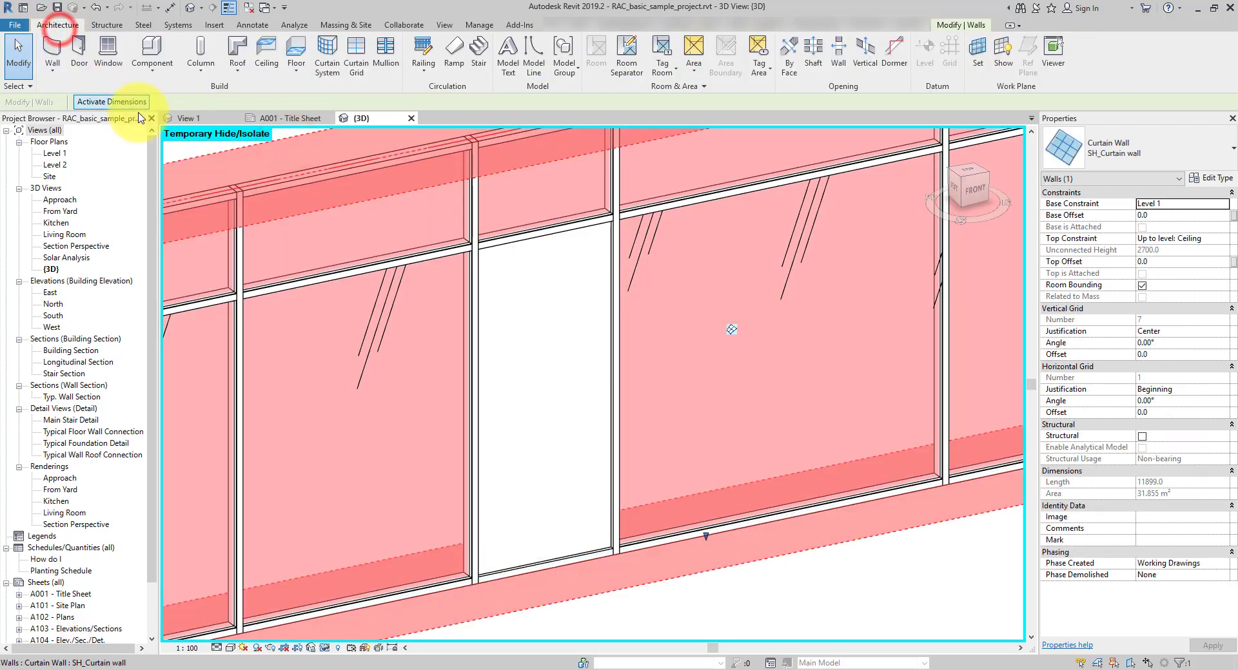
{"action": "left_click", "coordinate": [80, 64]}
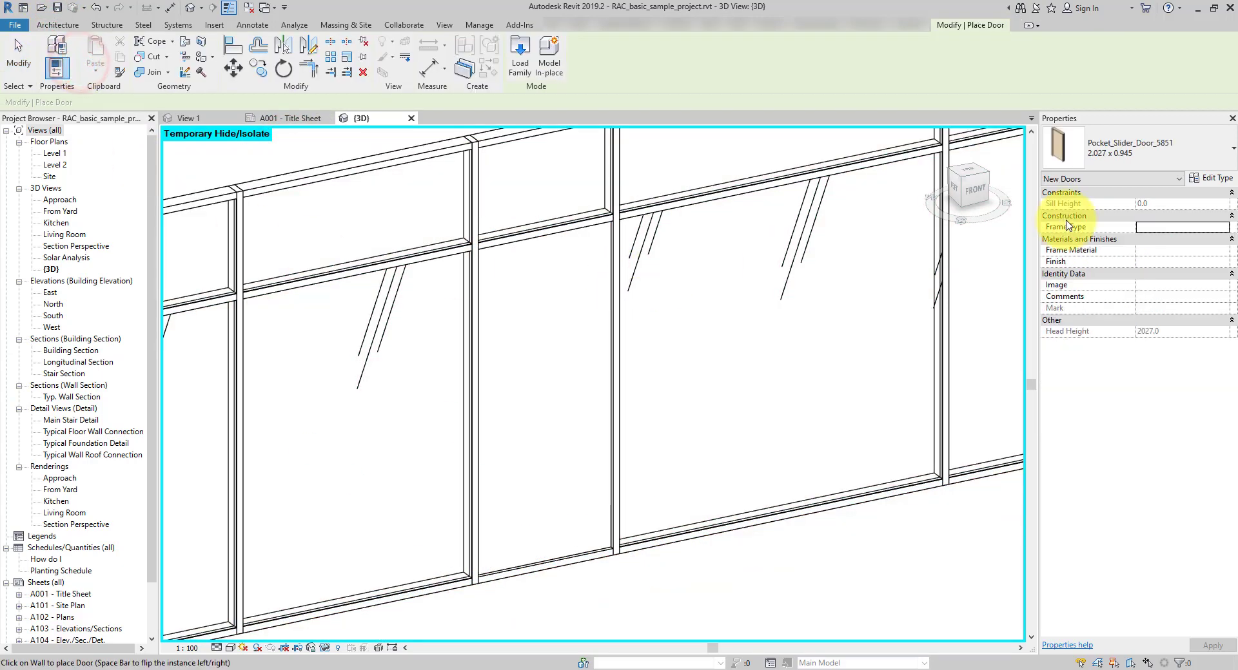
{"action": "left_click", "coordinate": [1115, 154]}
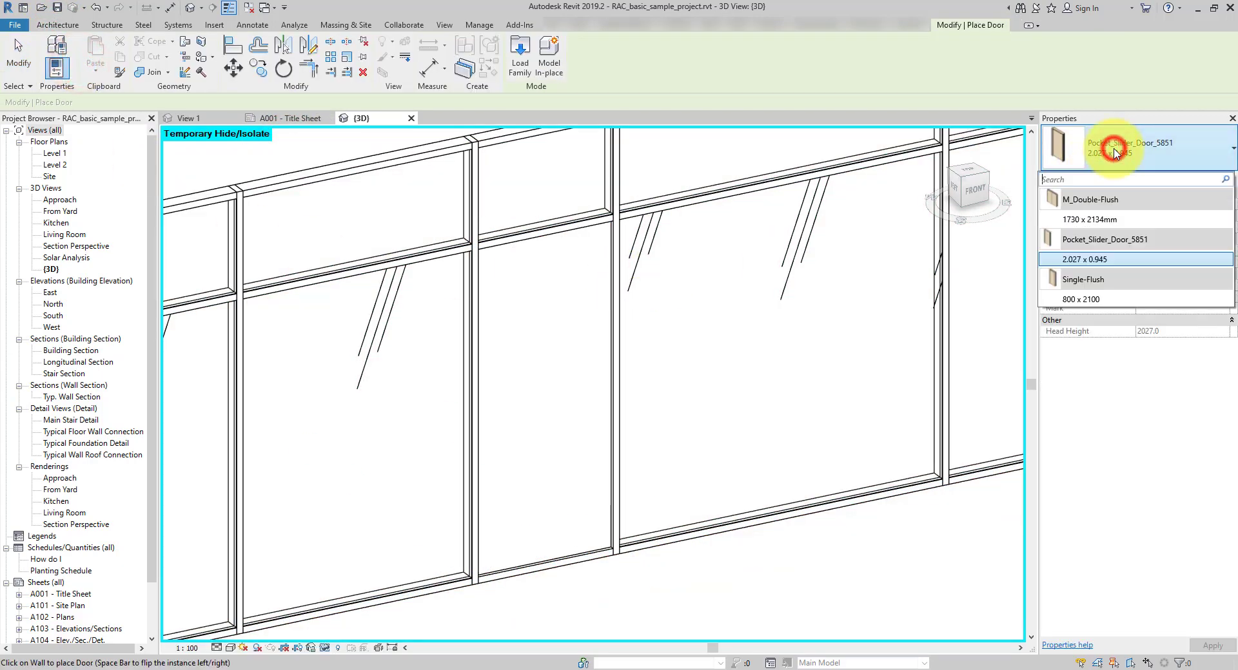
{"action": "left_click", "coordinate": [1085, 300]}
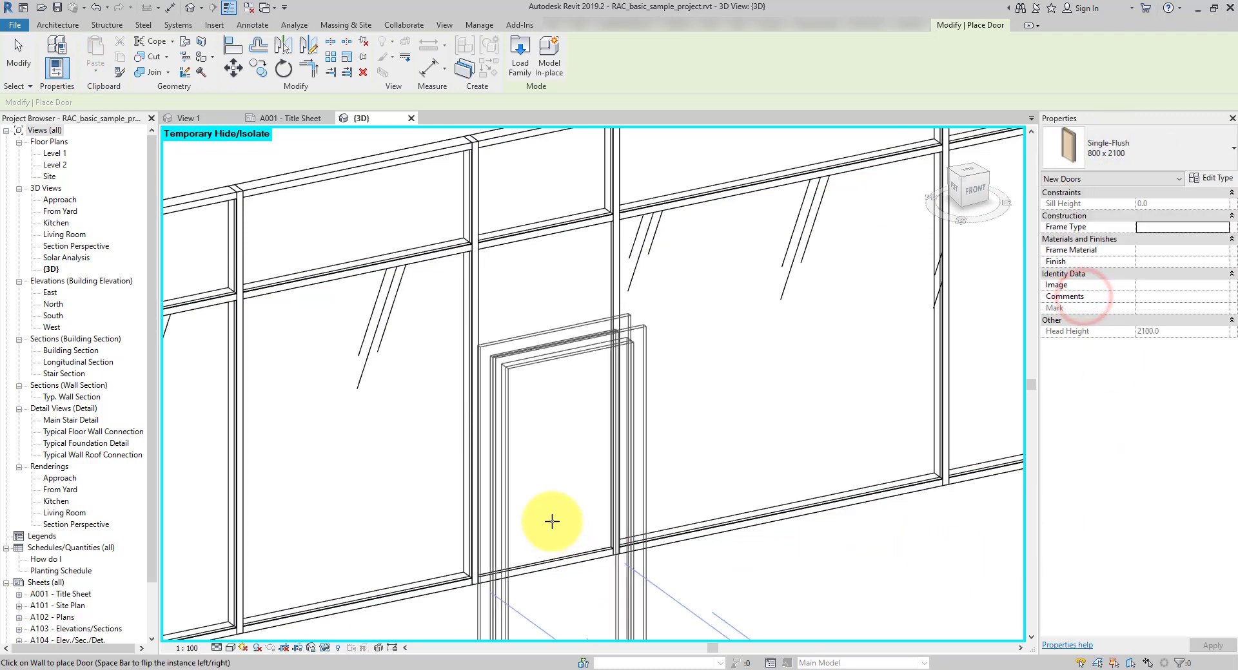
{"action": "left_click", "coordinate": [556, 367]}
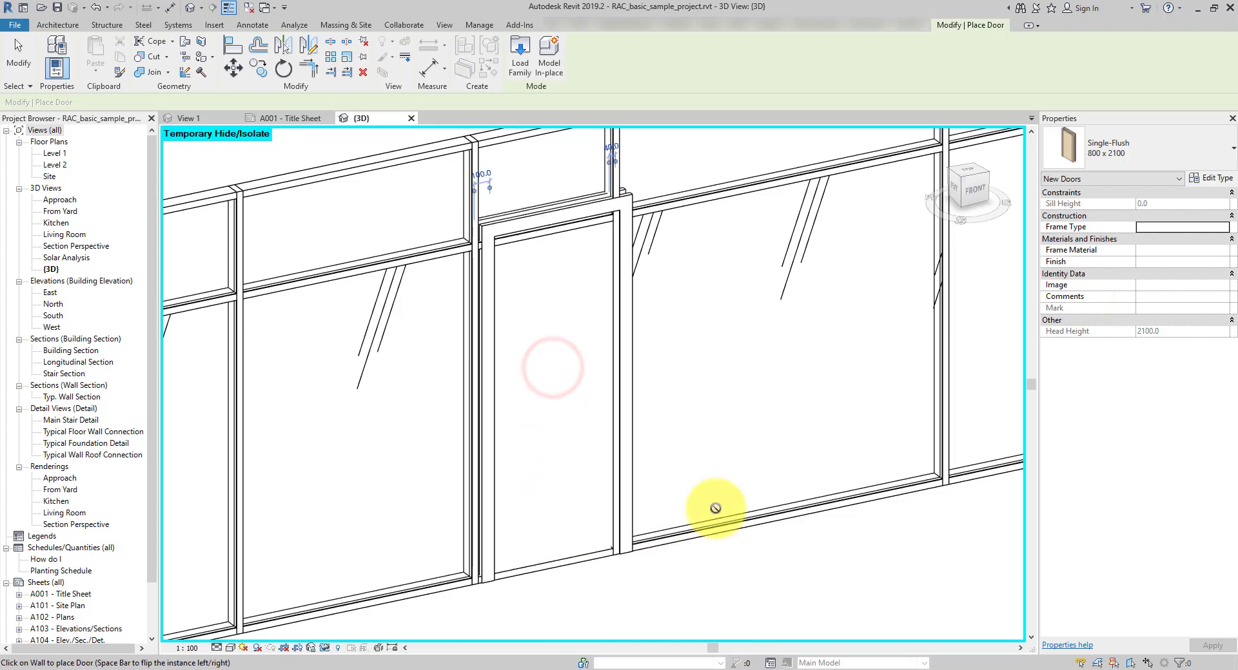
{"action": "middle_click_drag", "start_coordinate": [616, 433], "coordinate": [563, 396]}
{"action": "key", "text": "Escape"}
{"action": "key", "text": "Escape"}
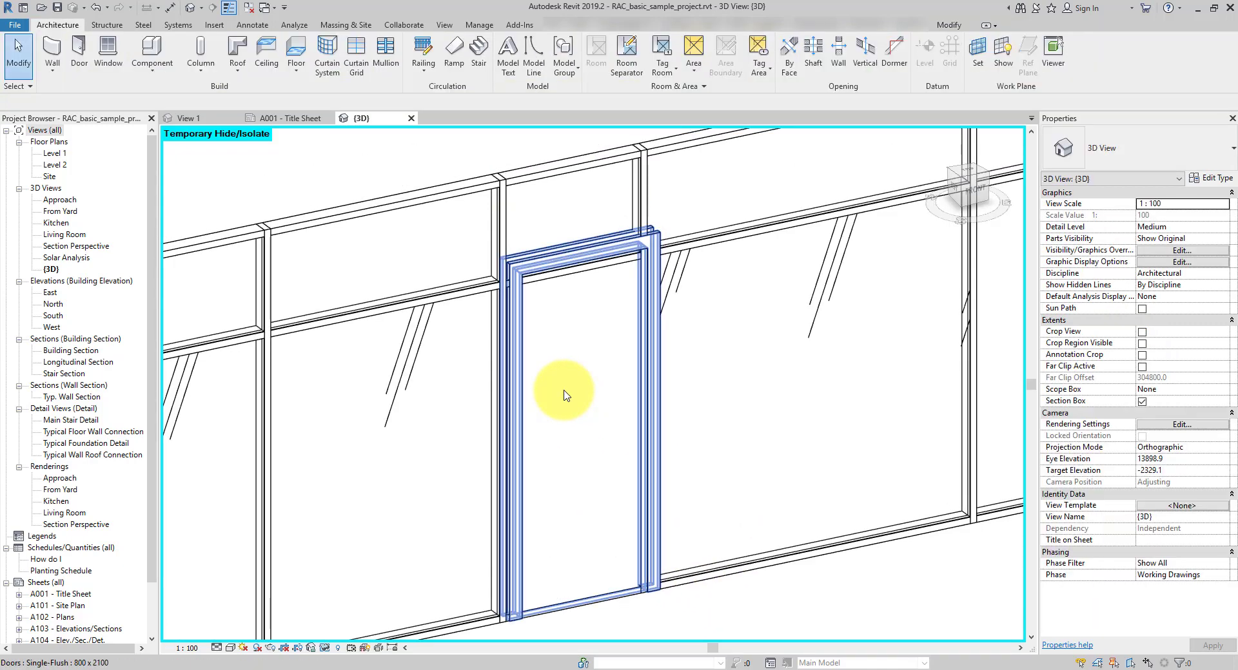
Return the view to Shaded and select the new door, Mark 106C with 2100.0 head height.
{"action": "left_click", "coordinate": [230, 648]}
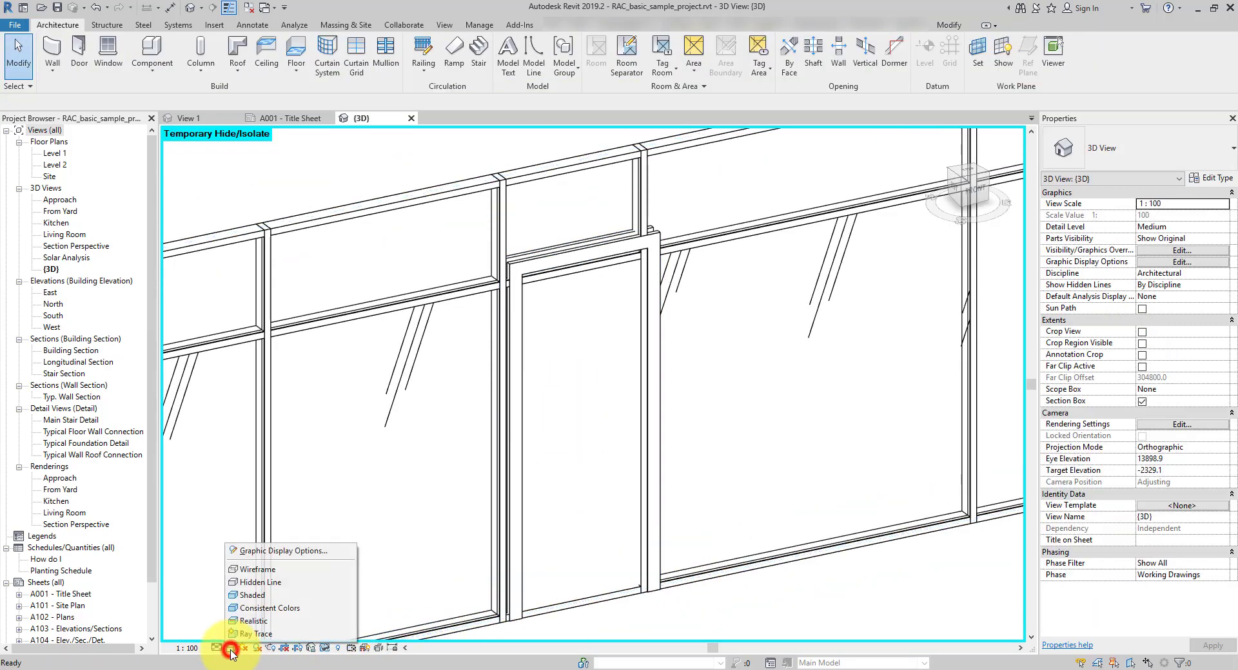
{"action": "left_click", "coordinate": [261, 596]}
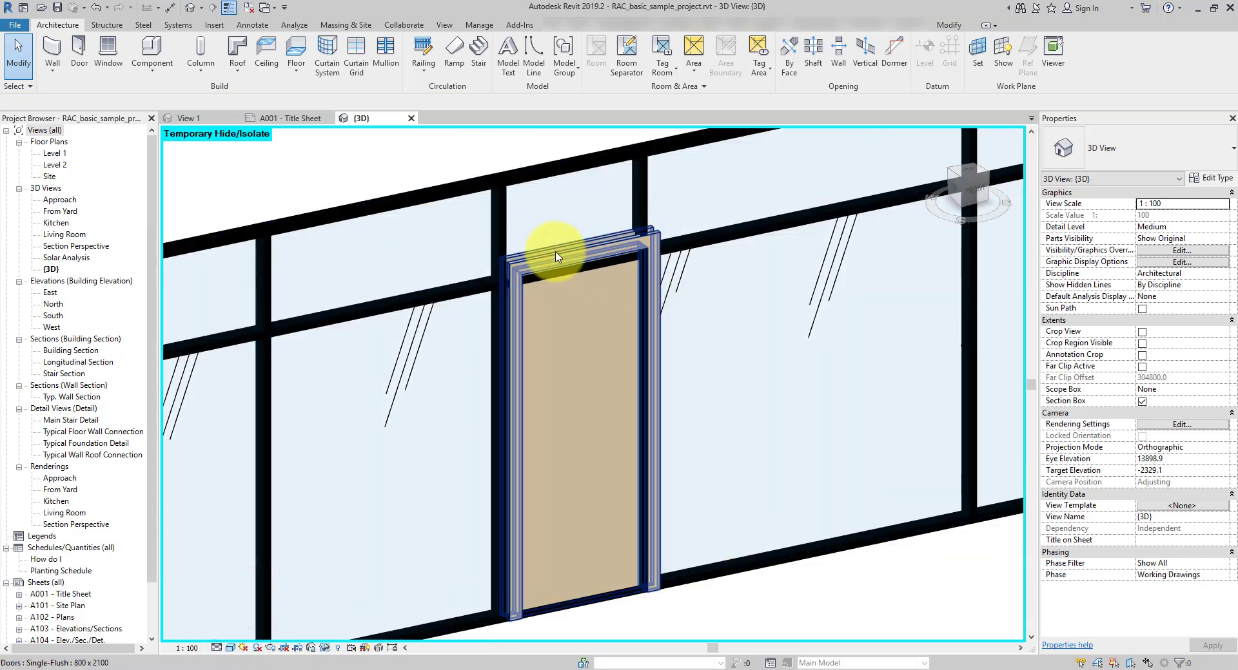
{"action": "left_click", "coordinate": [573, 269]}
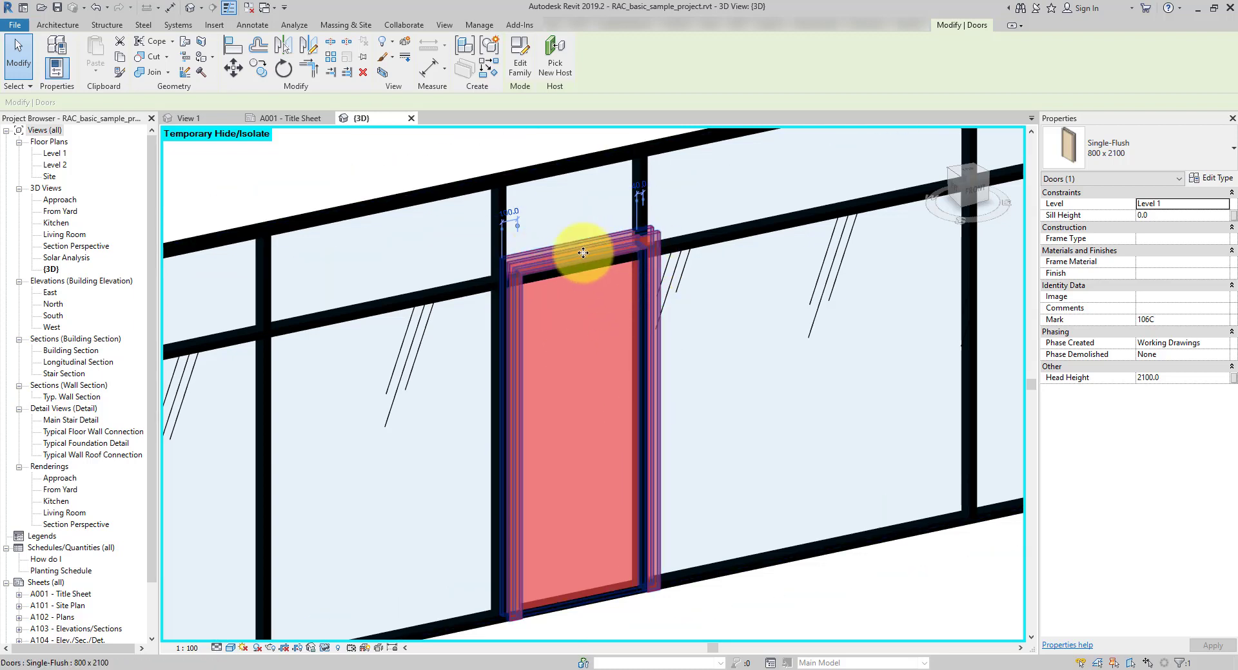
Open the Single-Flush door family for editing and orbit round to view the door's back.
{"action": "left_click", "coordinate": [519, 72]}
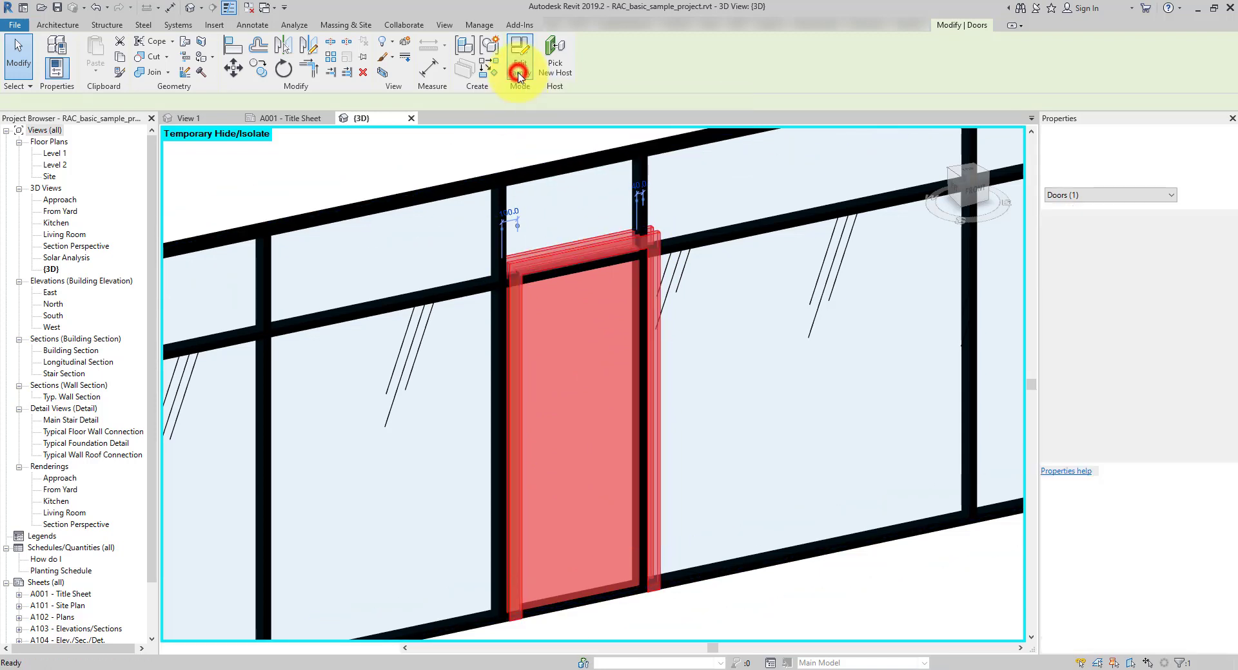
{"action": "scroll", "coordinate": [534, 320], "scroll_direction": "up", "scroll_amount": 4}
{"action": "left_click", "coordinate": [675, 239]}
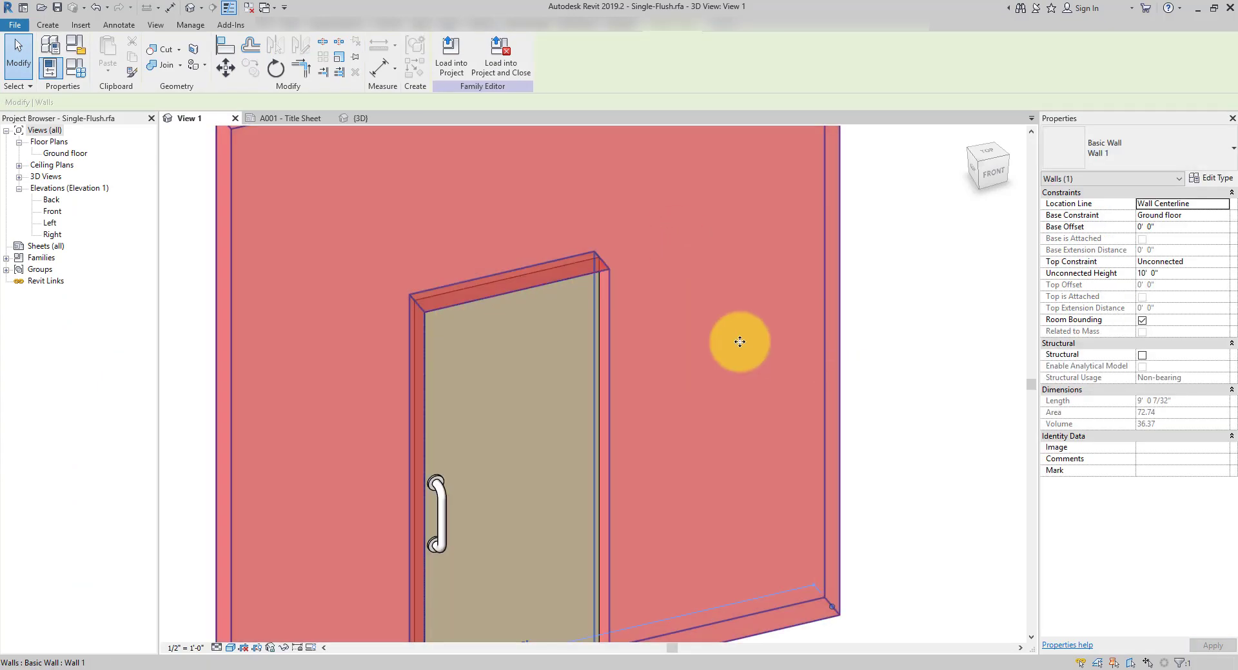
{"action": "scroll", "coordinate": [713, 333], "scroll_direction": "down", "scroll_amount": 2}
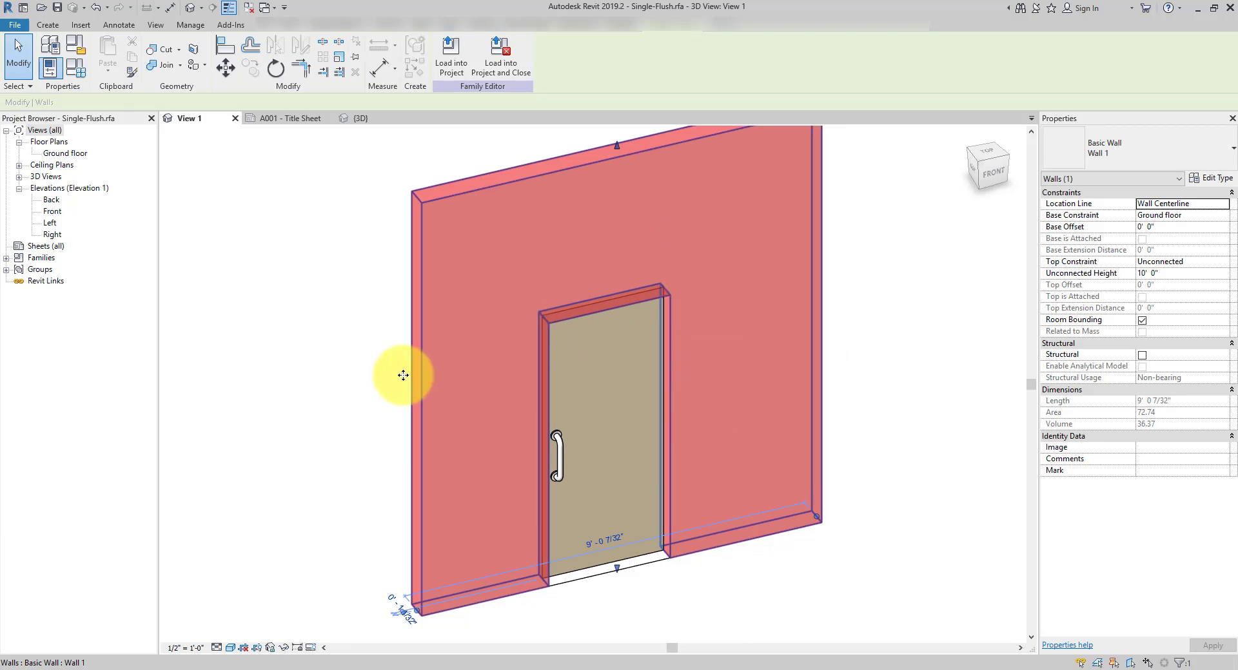
{"action": "middle_click_drag", "start_coordinate": [671, 392], "coordinate": [837, 393], "text": "shift"}
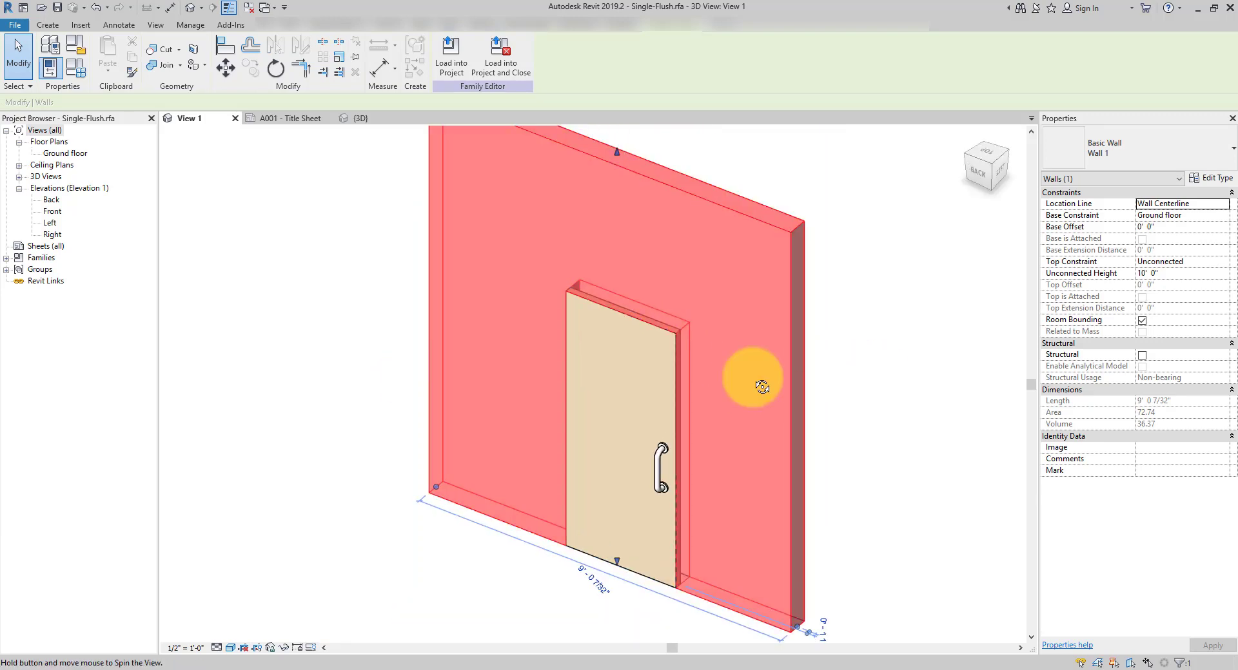
{"action": "middle_click_drag", "start_coordinate": [699, 381], "coordinate": [596, 383], "text": "shift"}
Inspect the Grab Bar Horizontal handle, then load the family back into the project.
{"action": "left_click", "coordinate": [605, 474]}
{"action": "middle_click_drag", "start_coordinate": [605, 474], "coordinate": [873, 501], "text": "shift"}
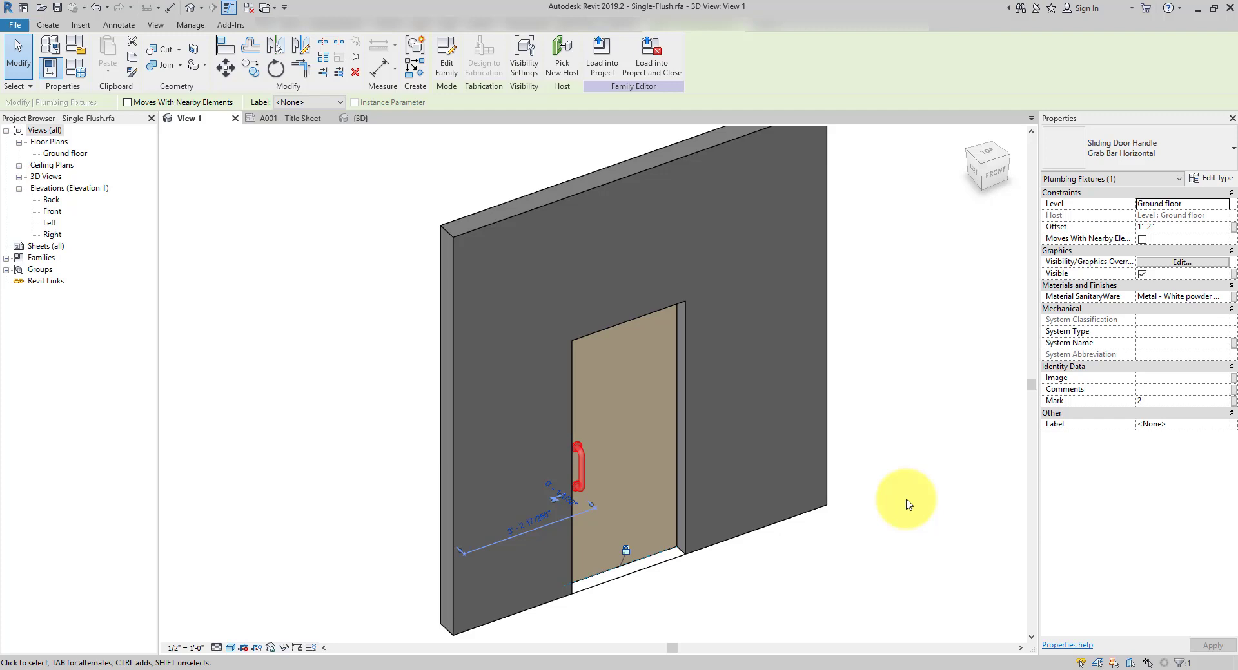
{"action": "left_click", "coordinate": [861, 481]}
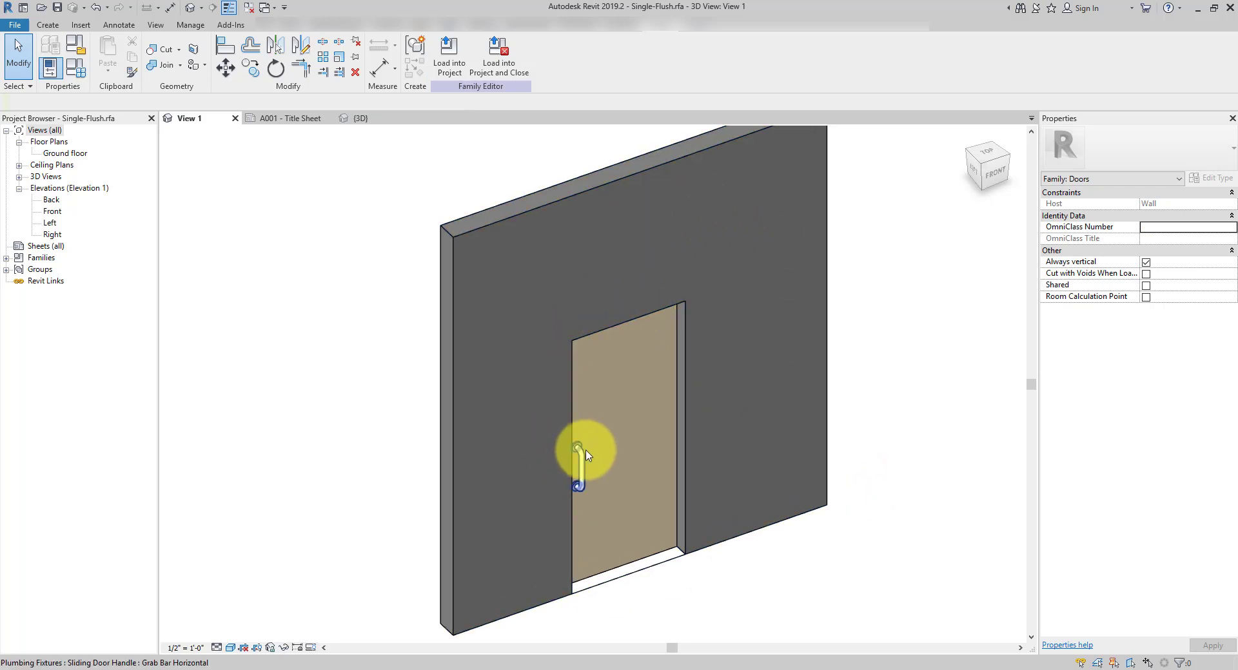
{"action": "left_click", "coordinate": [451, 76]}
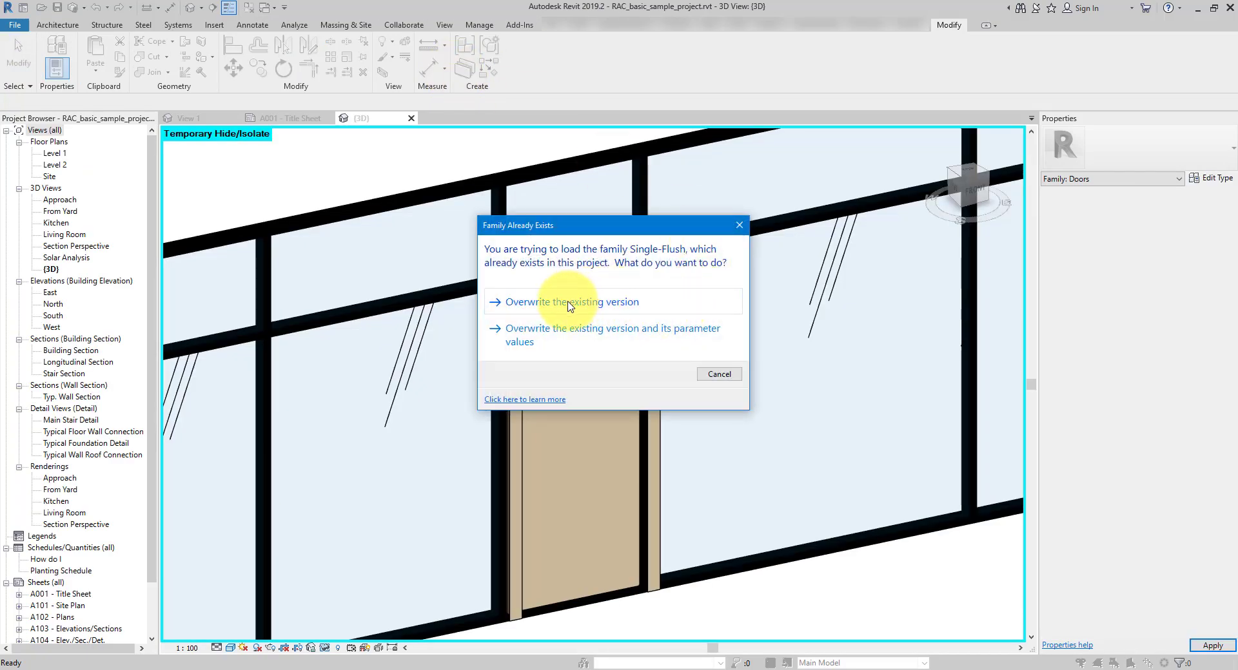
Overwrite the existing Single-Flush family version and select the reloaded door to check it.
{"action": "left_click", "coordinate": [569, 307]}
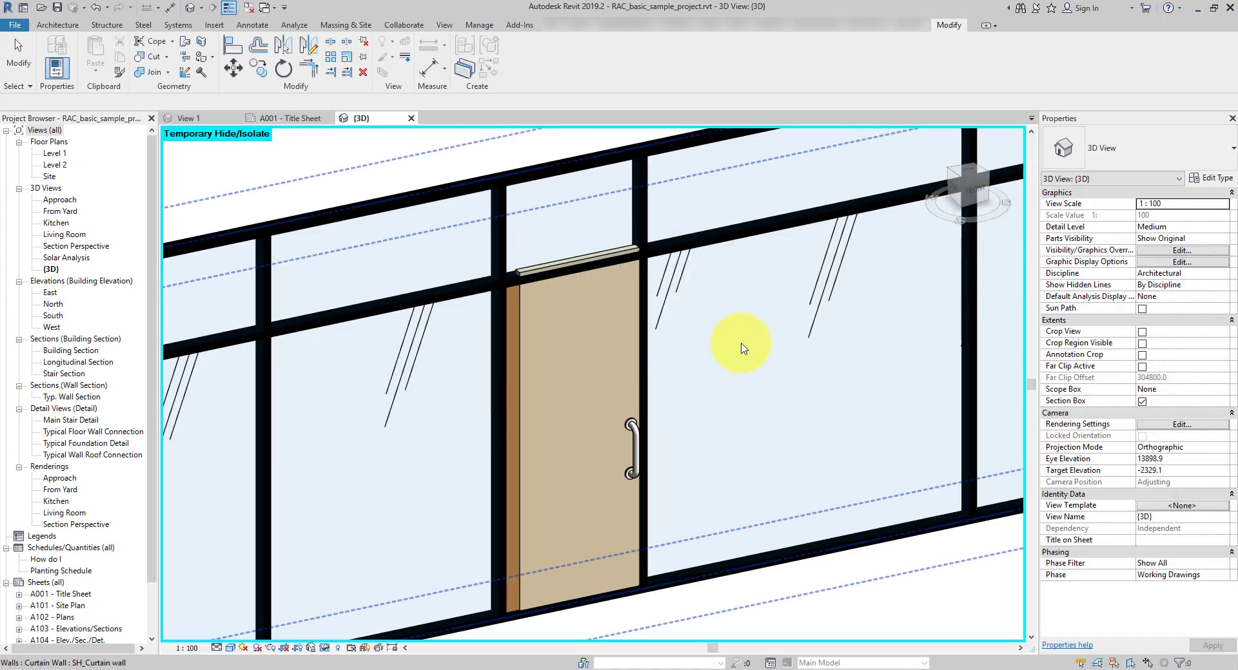
{"action": "left_click", "coordinate": [621, 325]}
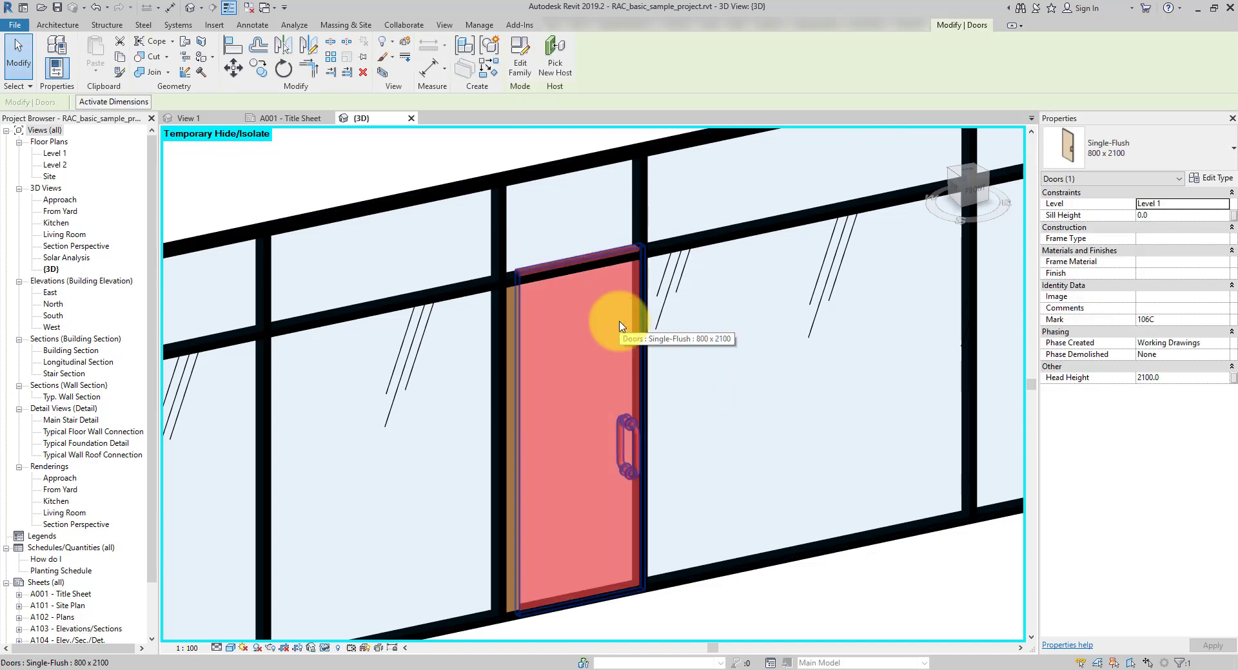
{"action": "scroll", "coordinate": [616, 612], "scroll_direction": "up", "scroll_amount": 5}
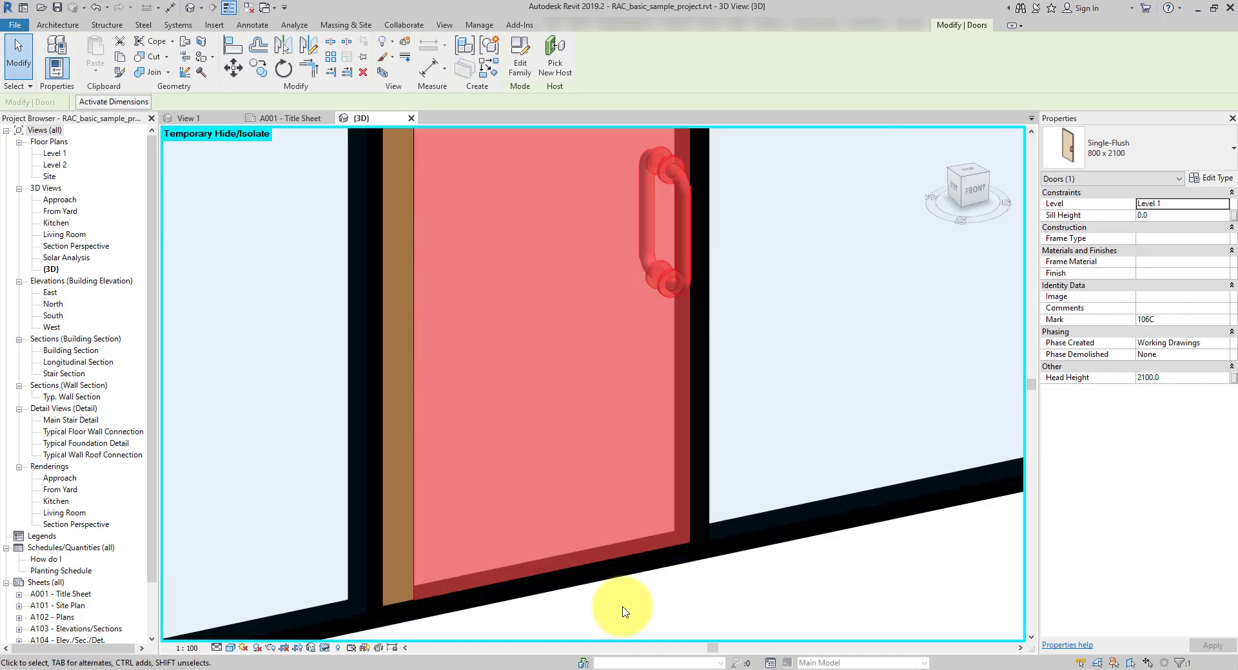
{"action": "scroll", "coordinate": [622, 612], "scroll_direction": "down", "scroll_amount": 3}
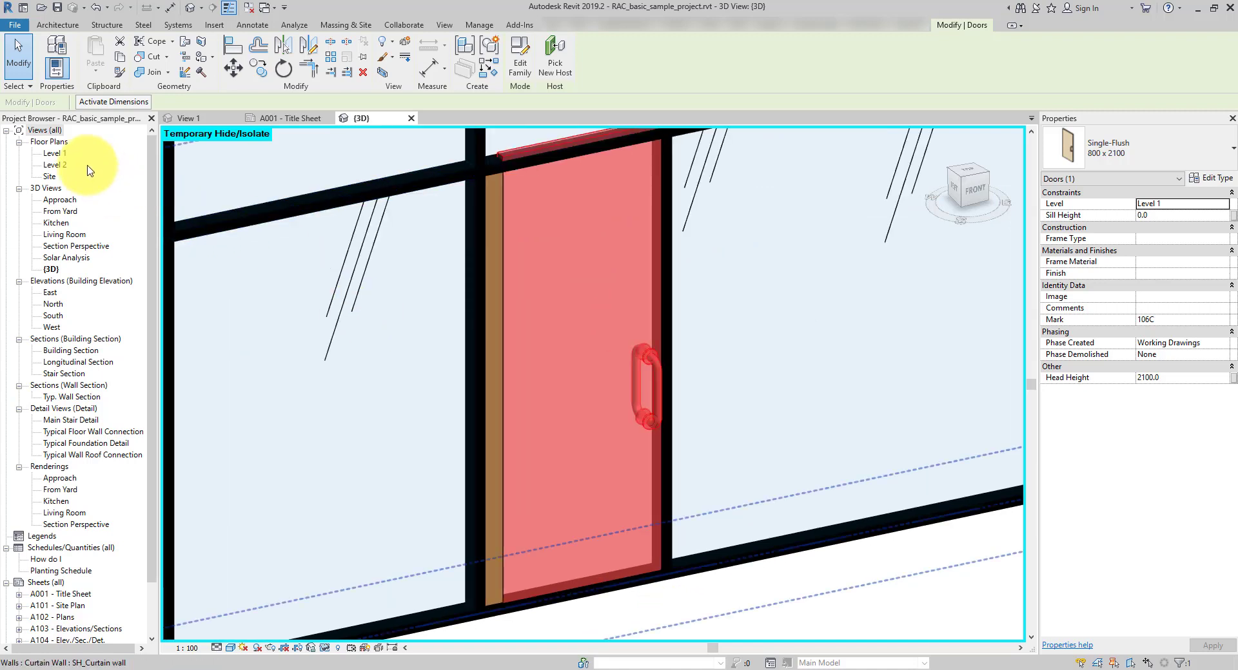
Open the Level 1 plan, zoom to the door, and close the inactive views.
{"action": "double_click", "coordinate": [63, 155]}
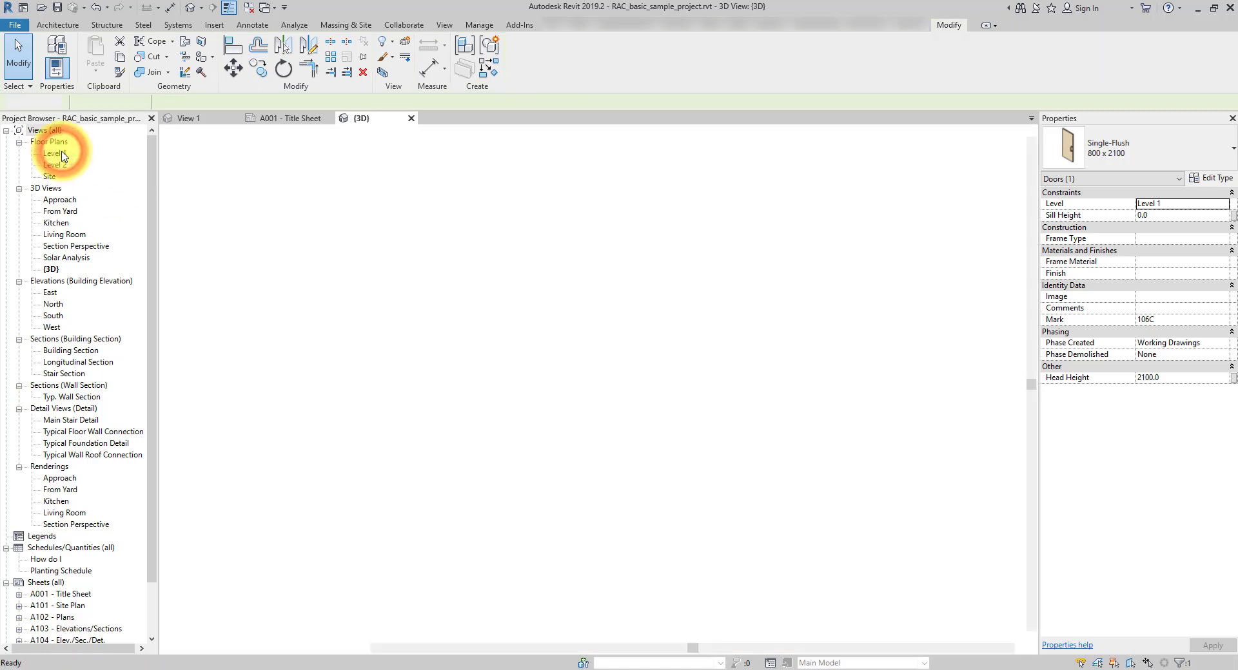
{"action": "middle_click_drag", "start_coordinate": [580, 608], "coordinate": [628, 486]}
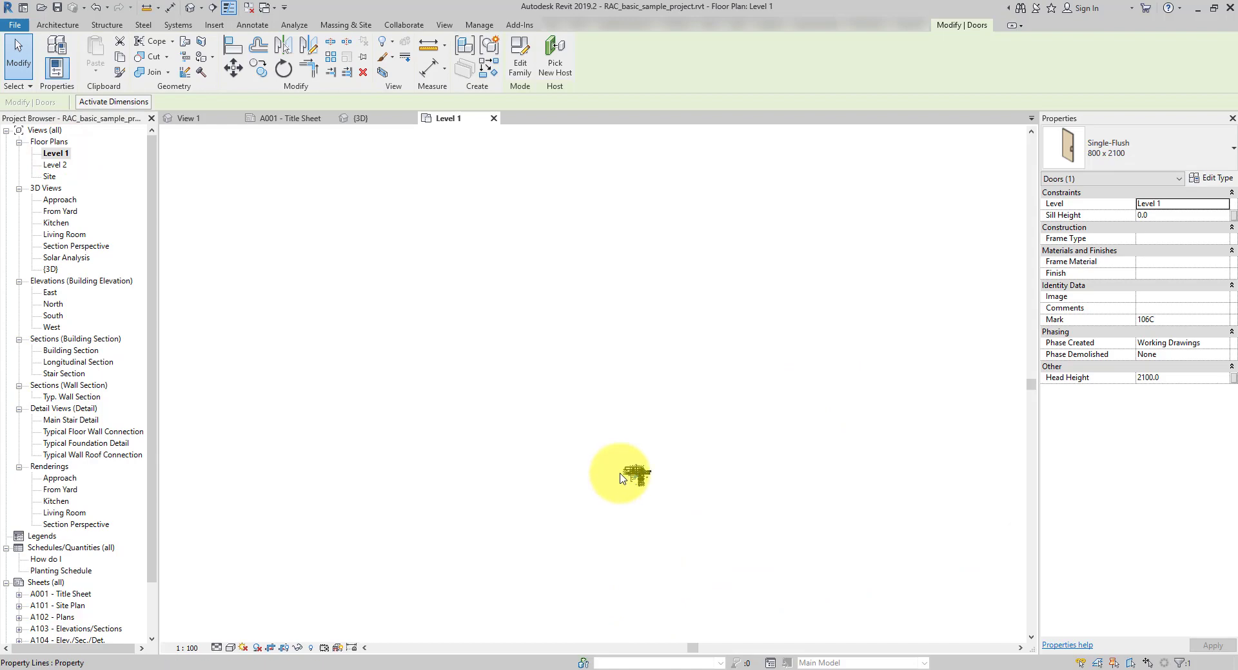
{"action": "scroll", "coordinate": [641, 477], "scroll_direction": "up", "scroll_amount": 10}
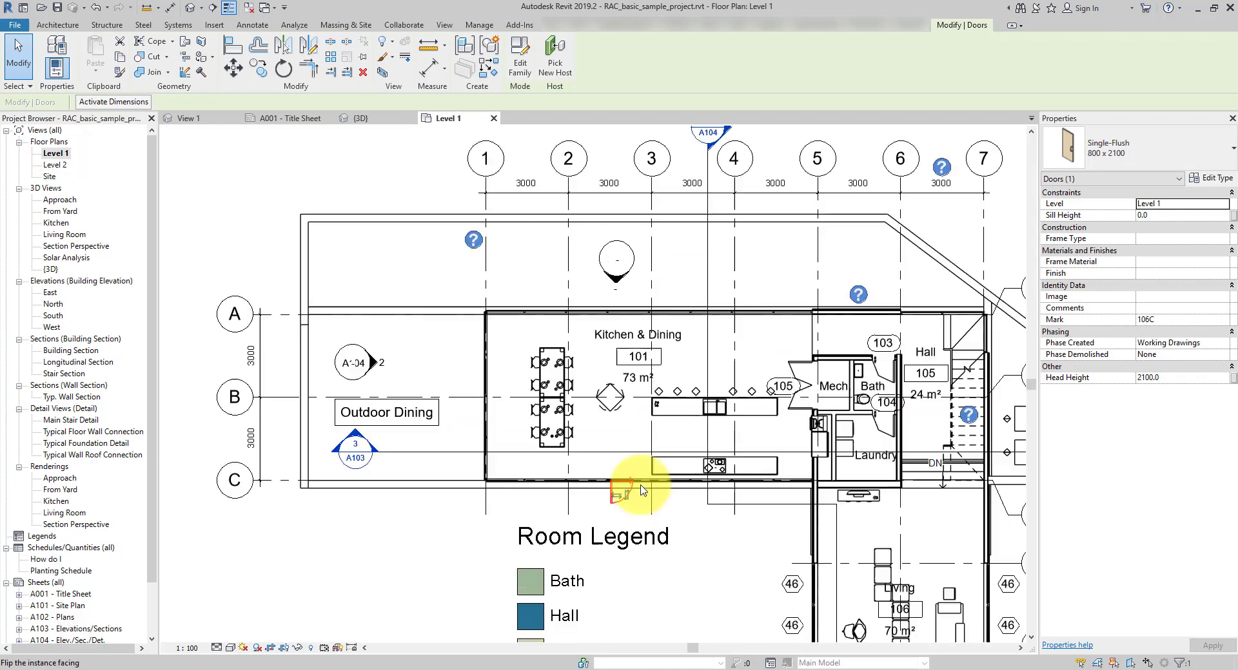
{"action": "scroll", "coordinate": [624, 499], "scroll_direction": "up", "scroll_amount": 5}
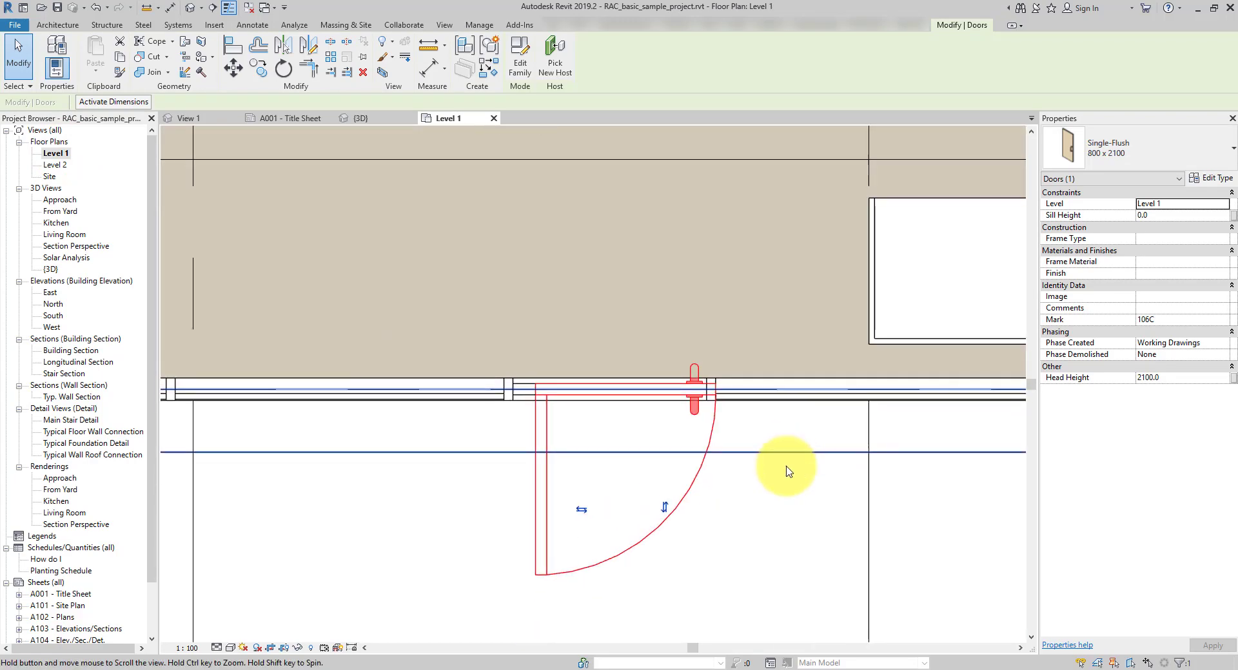
{"action": "left_click", "coordinate": [792, 516]}
{"action": "left_click", "coordinate": [710, 443]}
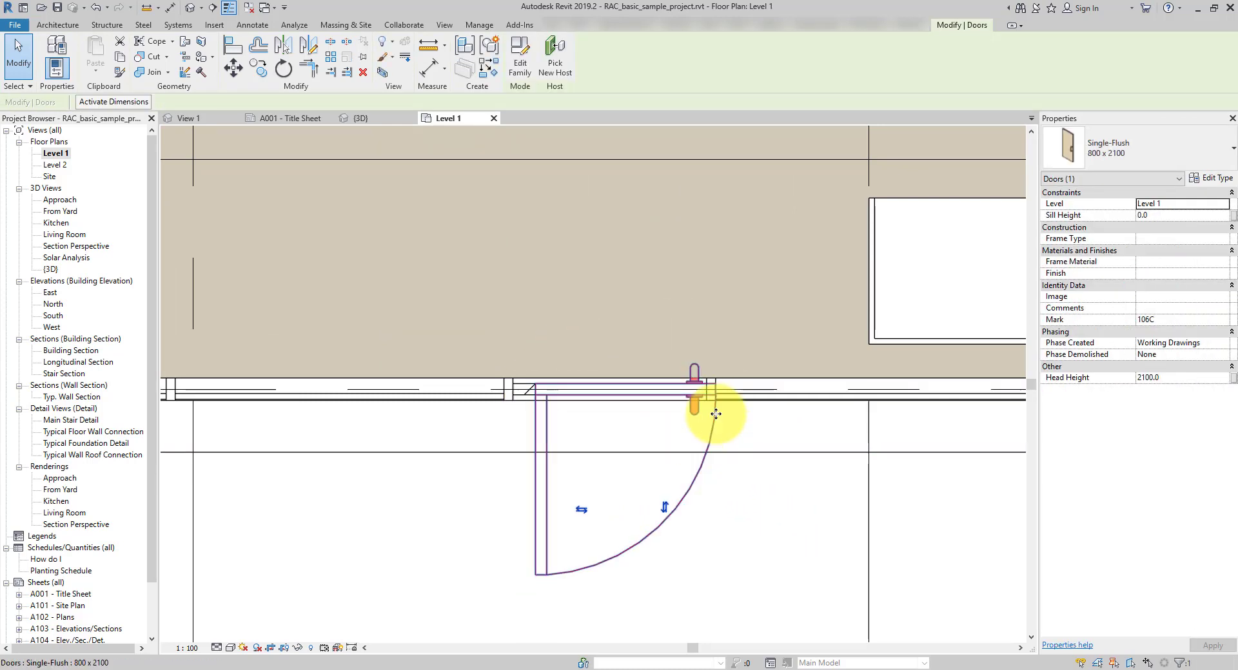
{"action": "left_click", "coordinate": [249, 8]}
Select both door handles in the Single-Flush family's 3D view.
{"action": "left_click", "coordinate": [199, 118]}
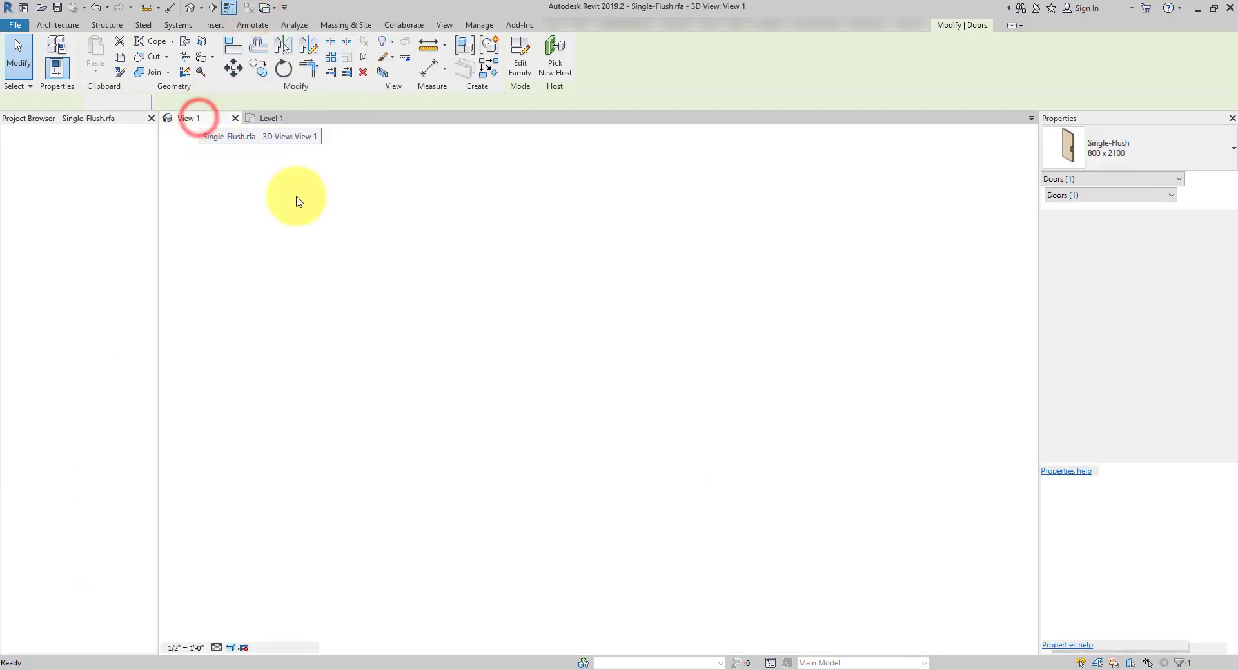
{"action": "left_click", "coordinate": [579, 450]}
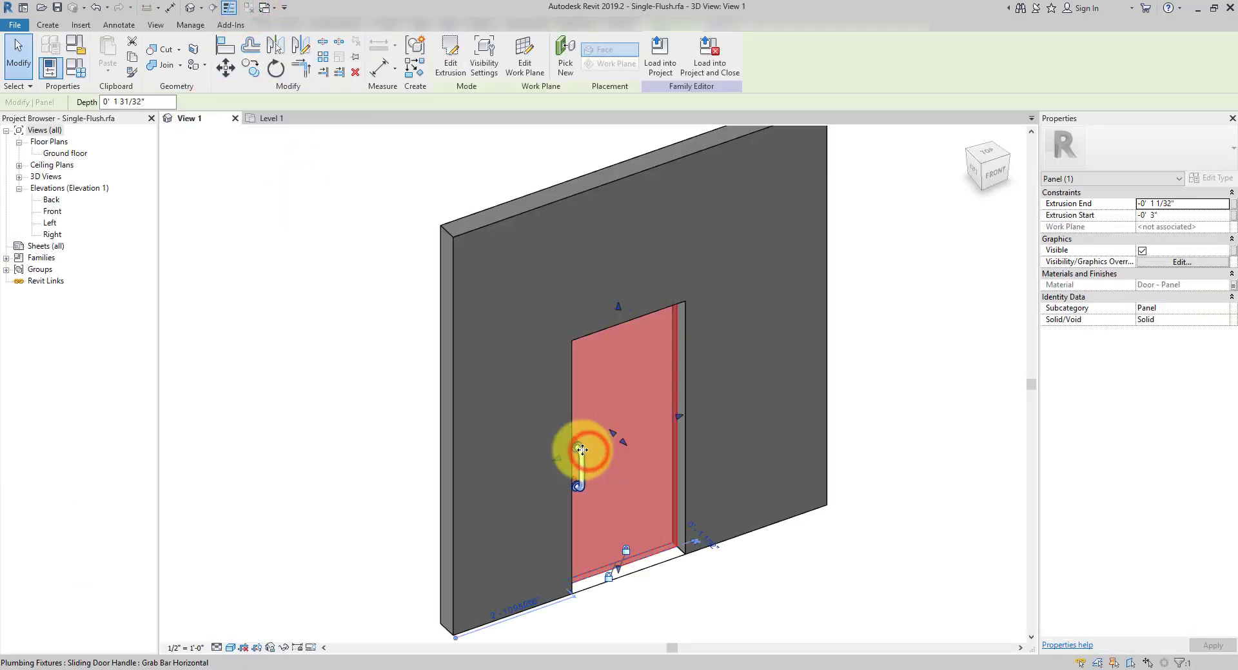
{"action": "left_click", "coordinate": [579, 450]}
{"action": "middle_click_drag", "start_coordinate": [497, 455], "coordinate": [594, 470], "text": "shift"}
{"action": "left_click", "coordinate": [562, 482], "text": "ctrl"}
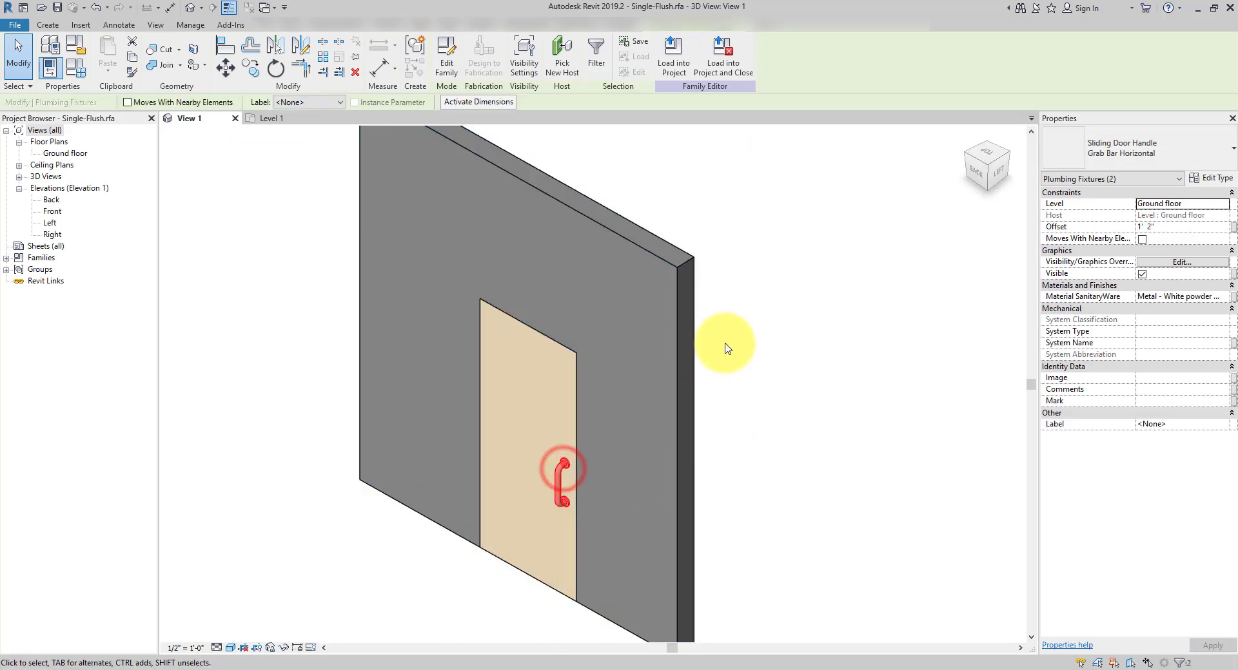
Hide the handles in Plan/RCP views and reload the family, overwriting the existing version.
{"action": "left_click", "coordinate": [524, 71]}
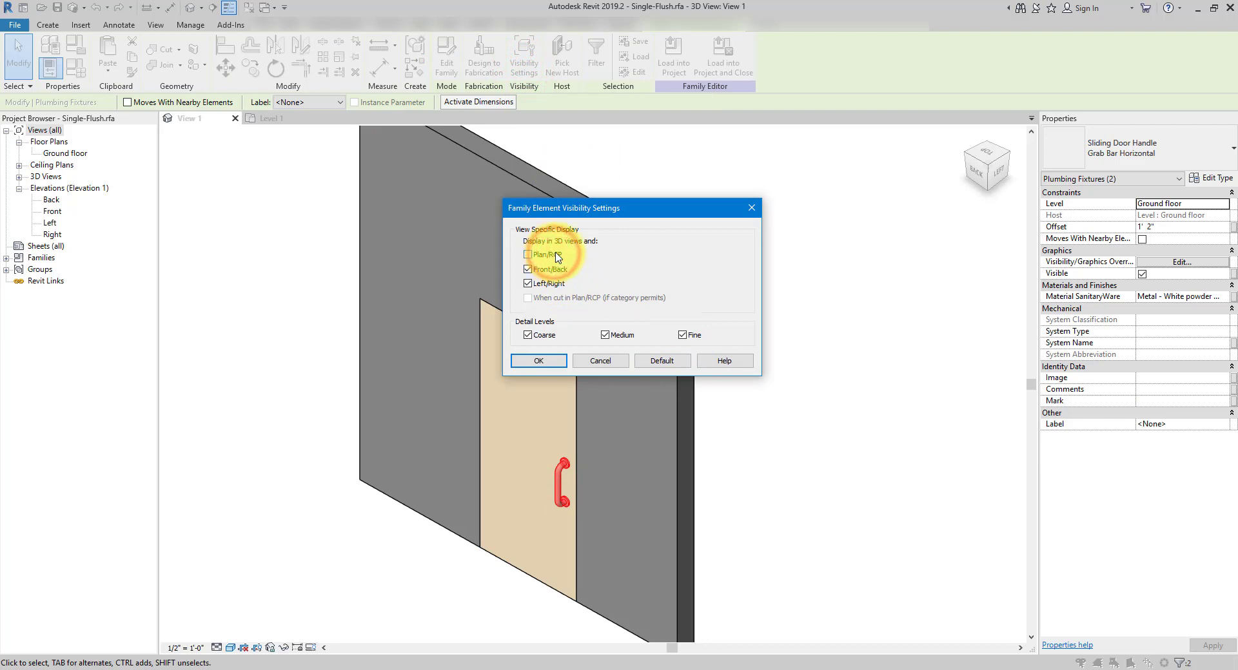
{"action": "left_click", "coordinate": [551, 356]}
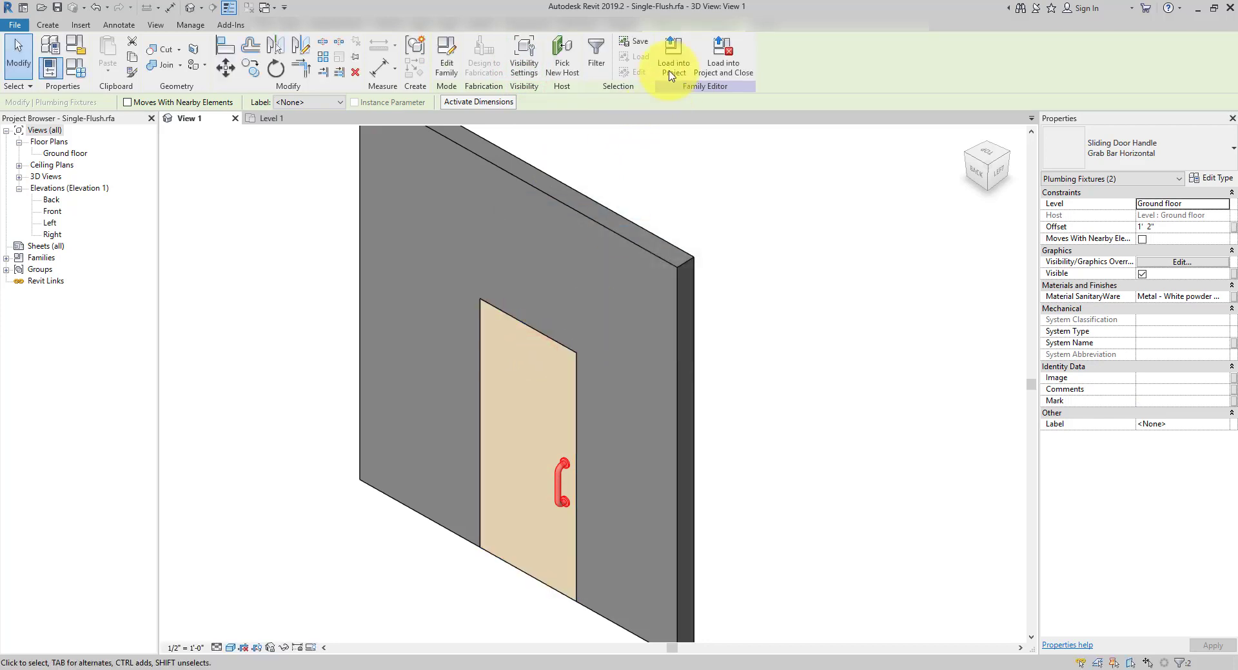
{"action": "left_click", "coordinate": [673, 61]}
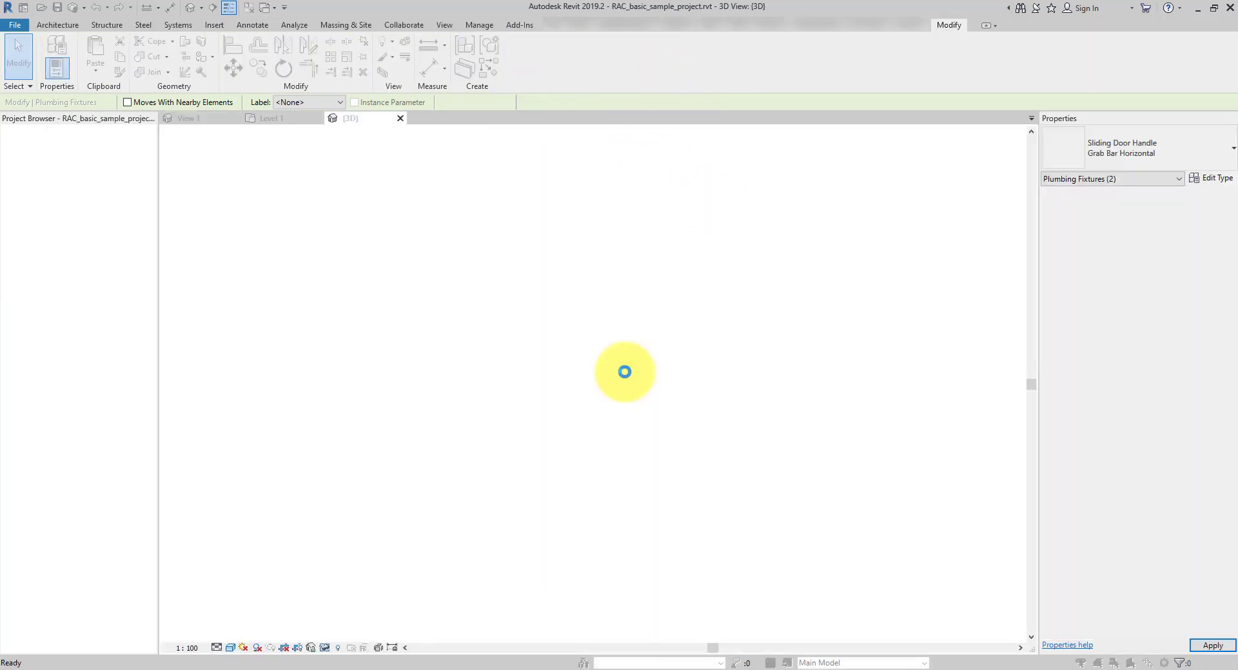
{"action": "left_click", "coordinate": [606, 302]}
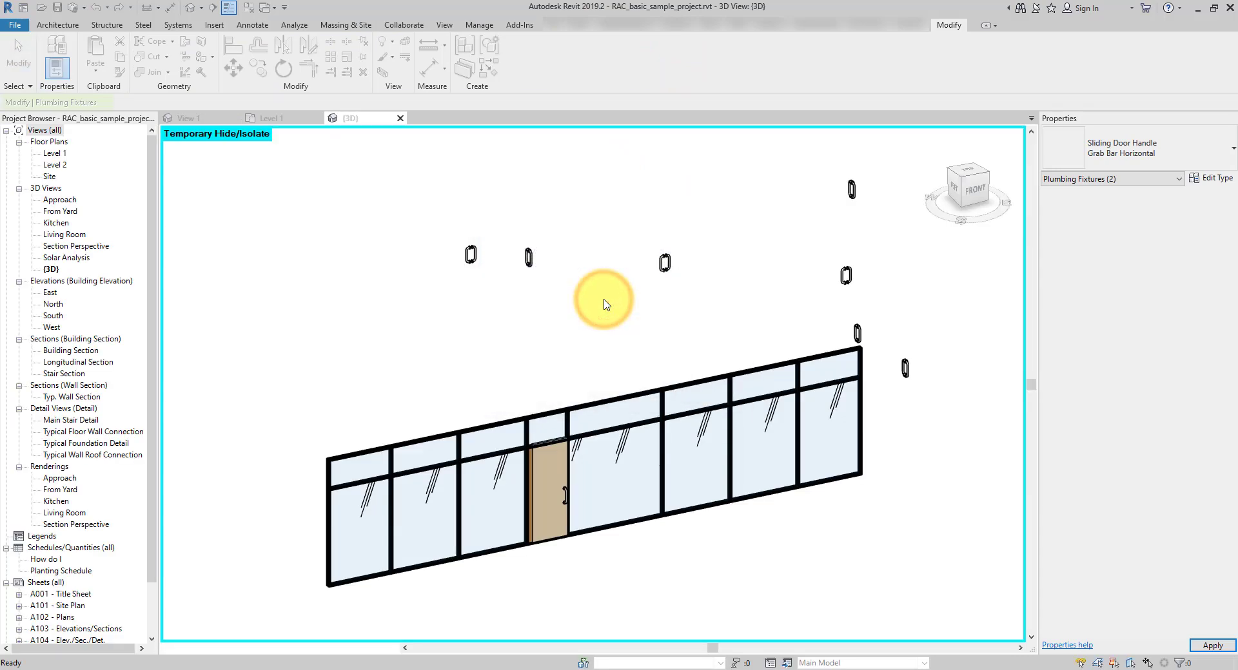
Open Level 1, frame the handle-less door and Room Legend, and right-click the South elevation marker.
{"action": "left_click", "coordinate": [603, 298]}
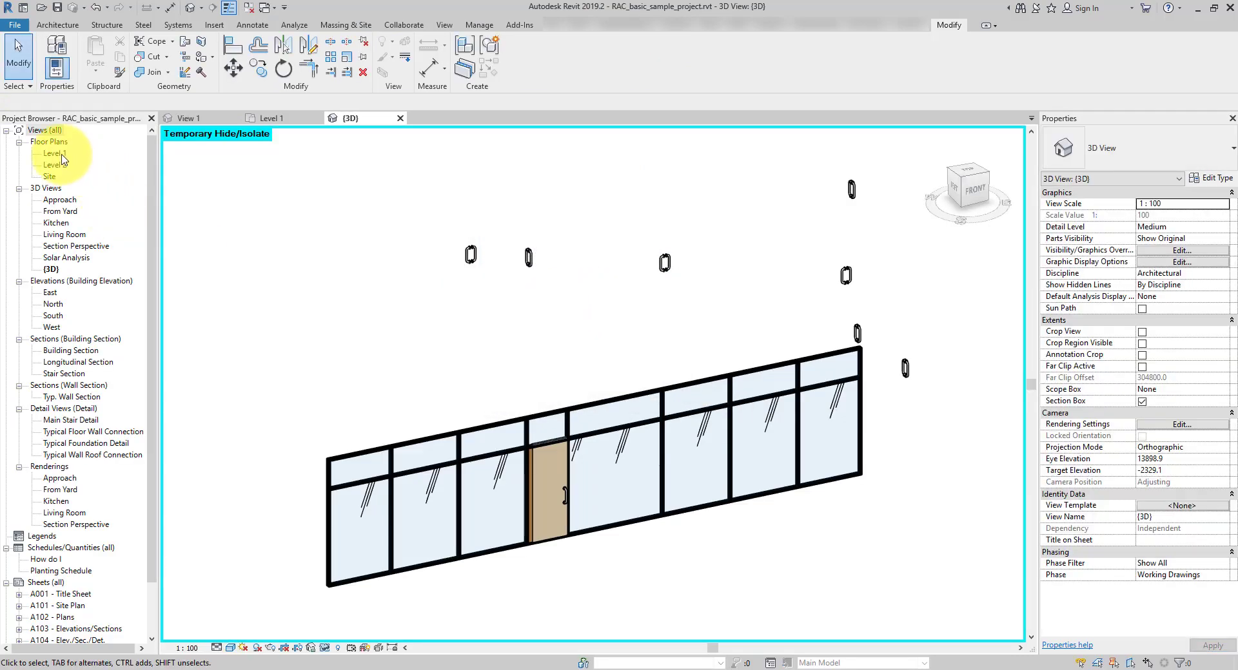
{"action": "double_click", "coordinate": [57, 153]}
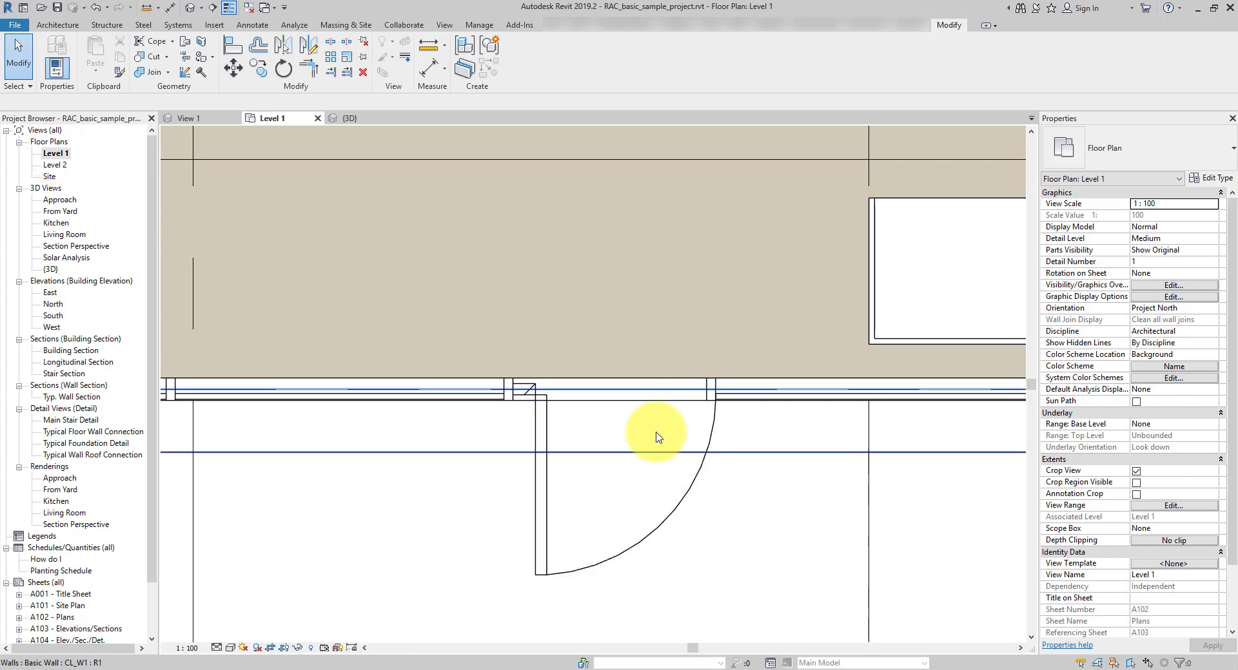
{"action": "scroll", "coordinate": [740, 511], "scroll_direction": "up", "scroll_amount": 2}
{"action": "scroll", "coordinate": [740, 511], "scroll_direction": "down", "scroll_amount": 3}
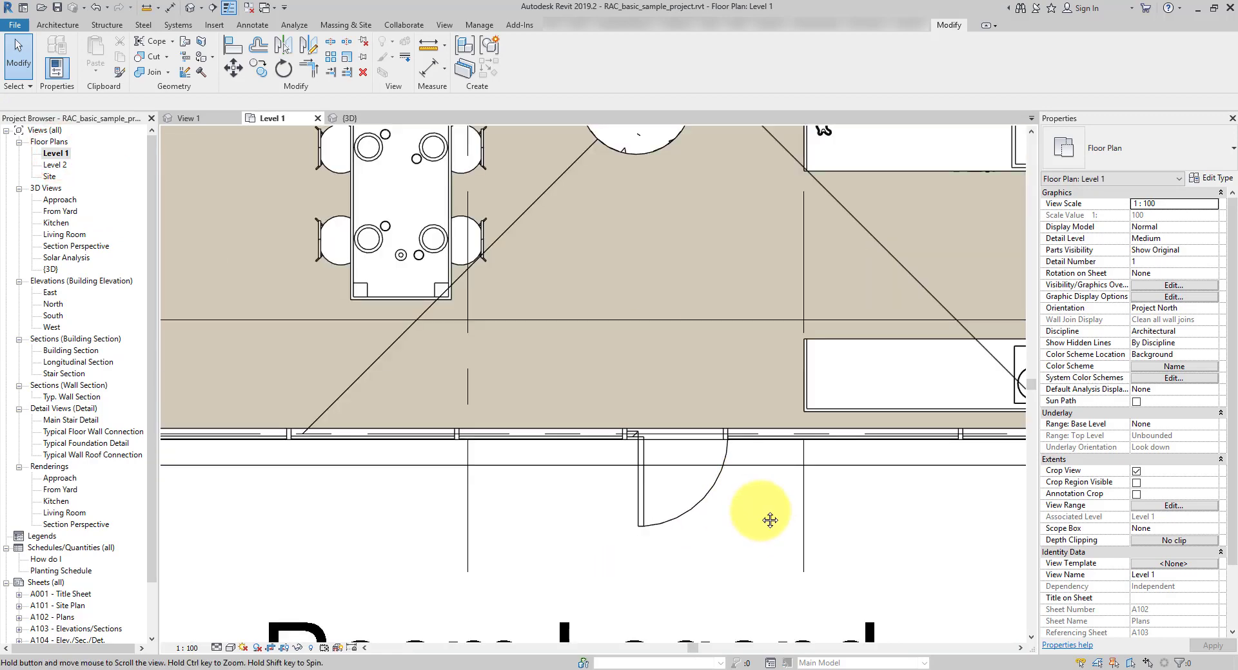
{"action": "middle_click_drag", "start_coordinate": [754, 567], "coordinate": [704, 323]}
{"action": "scroll", "coordinate": [704, 323], "scroll_direction": "down", "scroll_amount": 4}
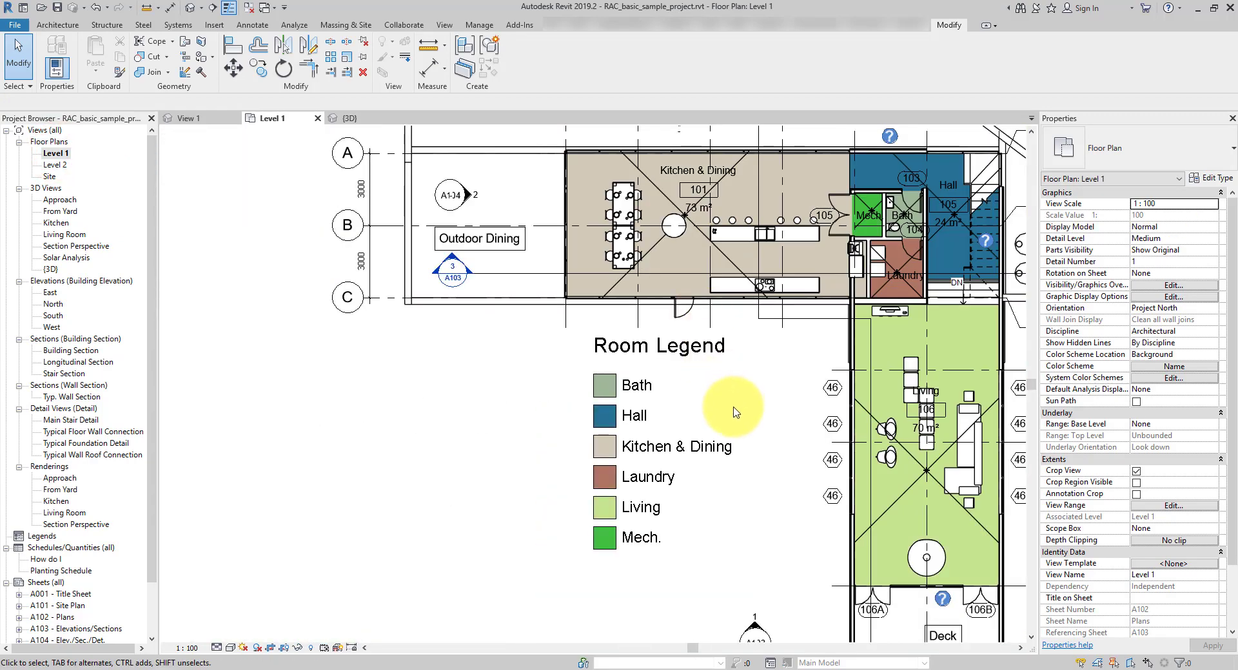
{"action": "left_click", "coordinate": [756, 624]}
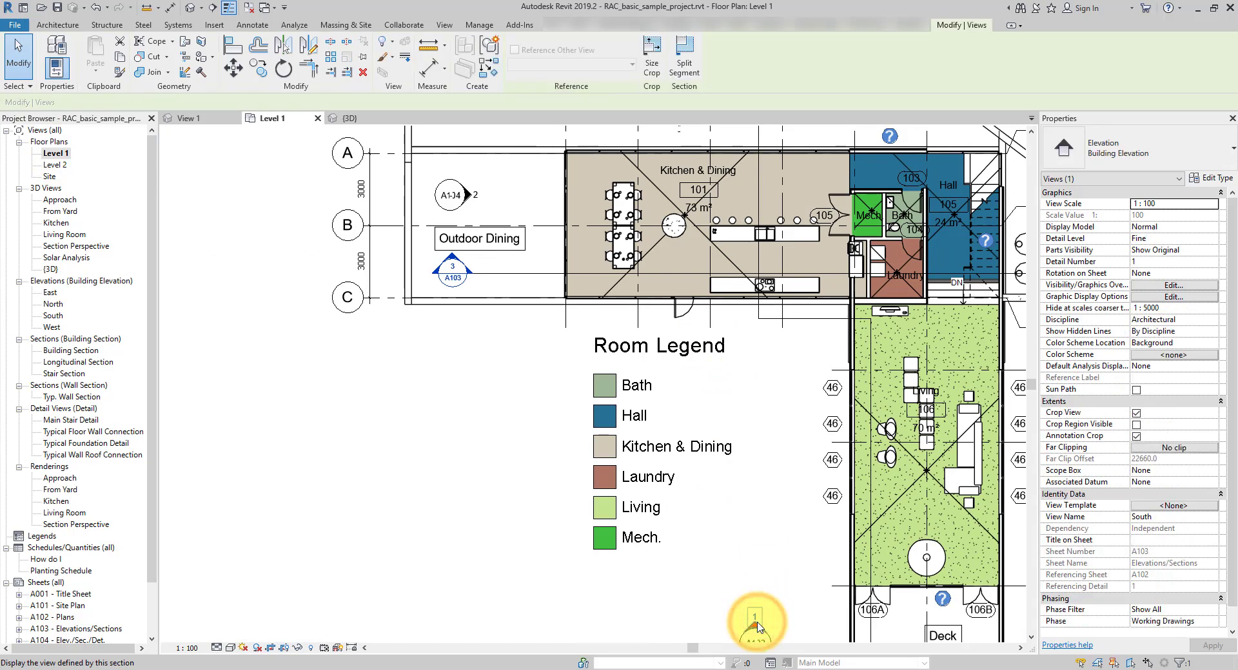
{"action": "right_click", "coordinate": [757, 627]}
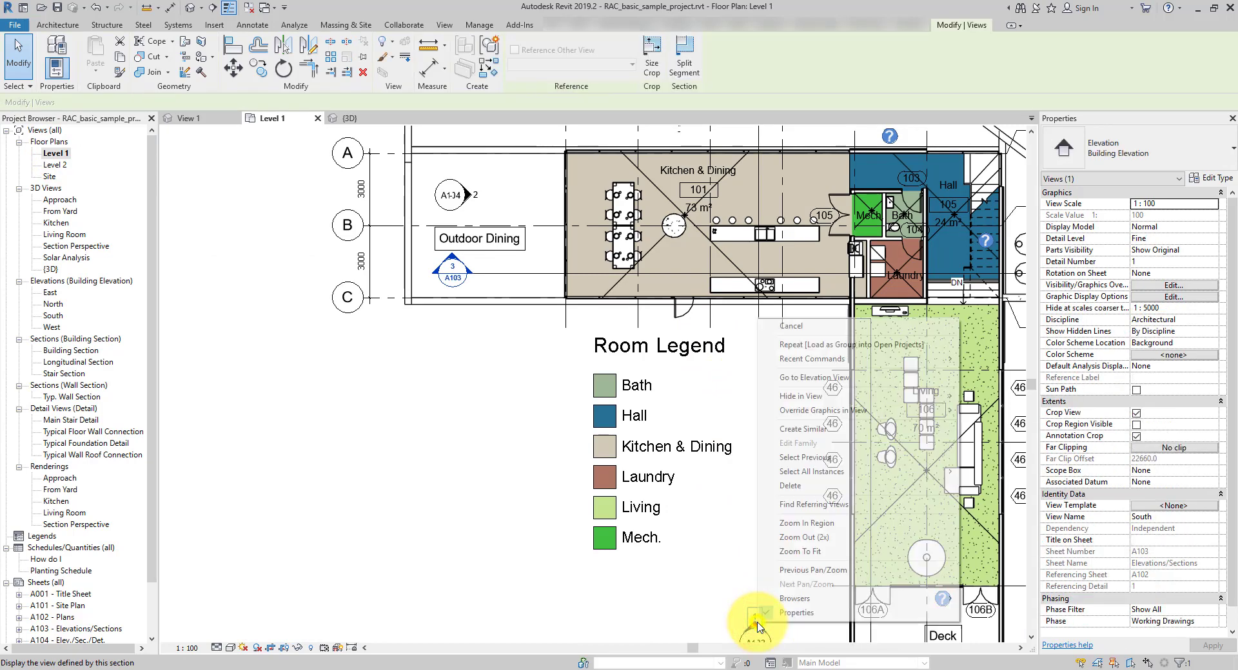
Go to the South elevation view and select the door in the curtain wall panel.
{"action": "left_click", "coordinate": [812, 385]}
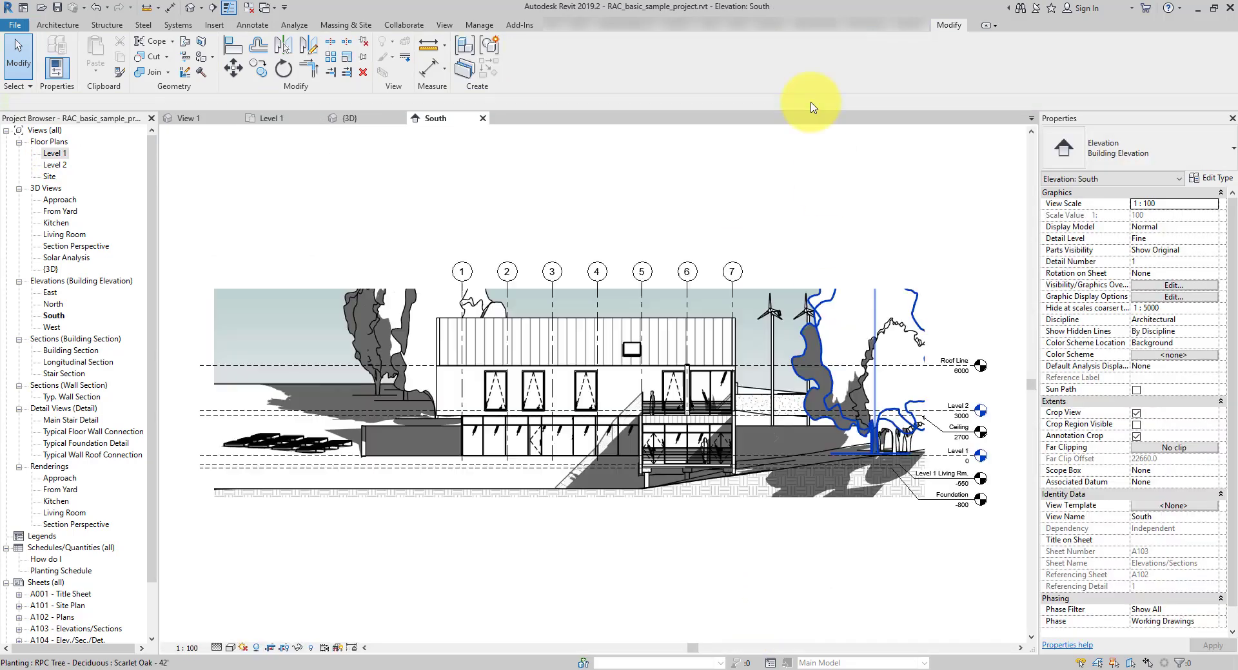
{"action": "left_click", "coordinate": [516, 533]}
{"action": "scroll", "coordinate": [529, 451], "scroll_direction": "up", "scroll_amount": 3}
{"action": "scroll", "coordinate": [521, 438], "scroll_direction": "up", "scroll_amount": 6}
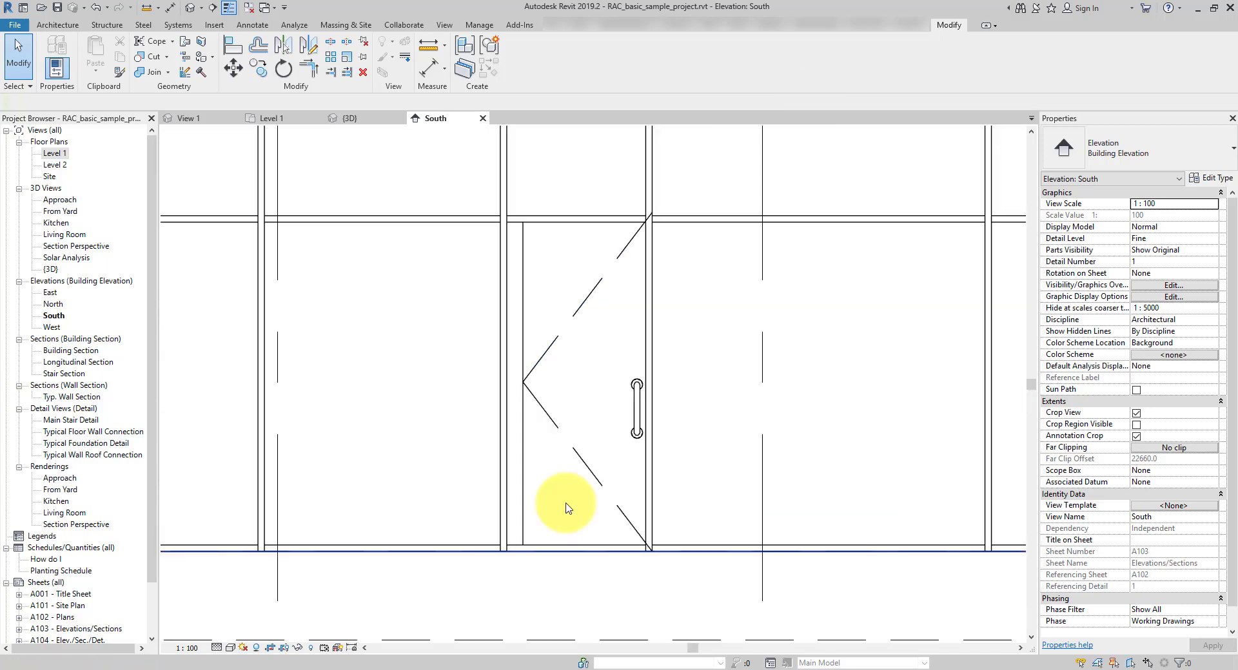
{"action": "left_click", "coordinate": [572, 448]}
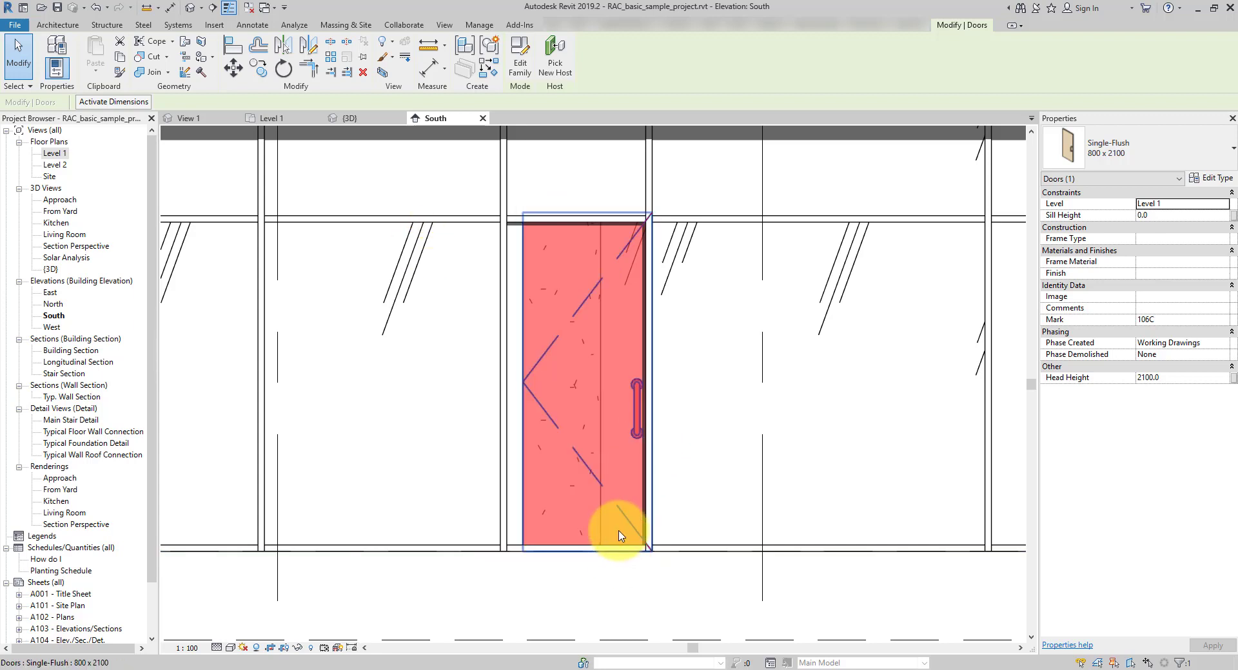
Start an aligned dimension and pick references at the curtain wall base by the door.
{"action": "left_click", "coordinate": [170, 7]}
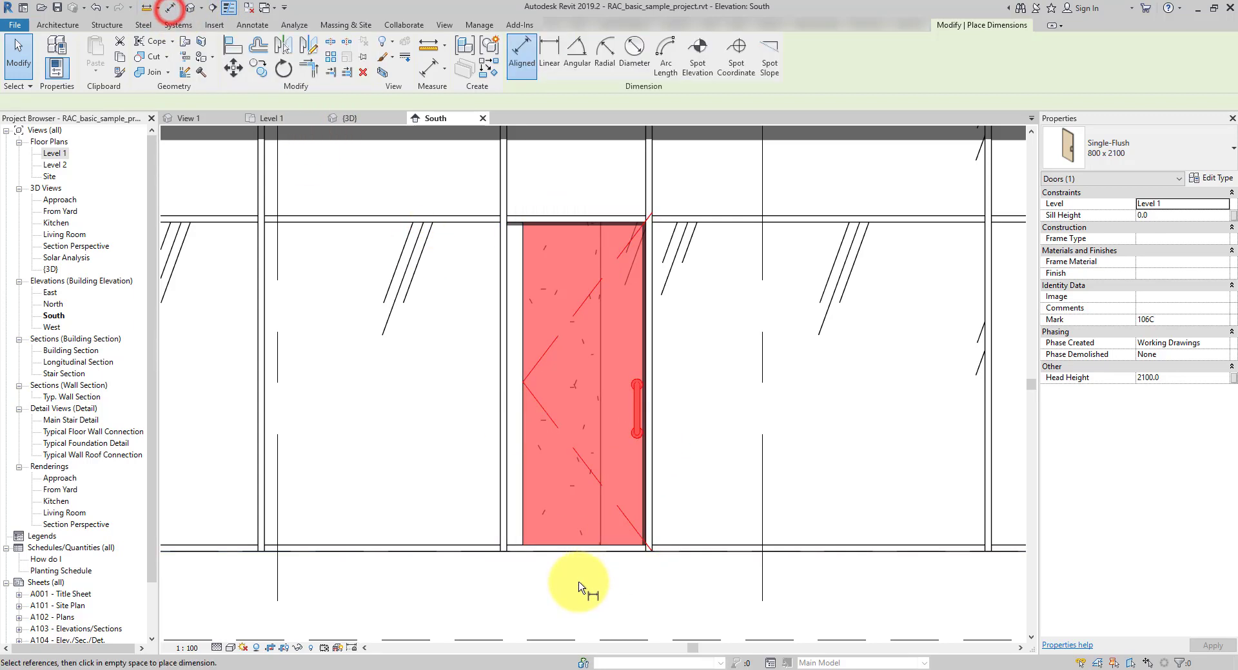
{"action": "left_click", "coordinate": [517, 549]}
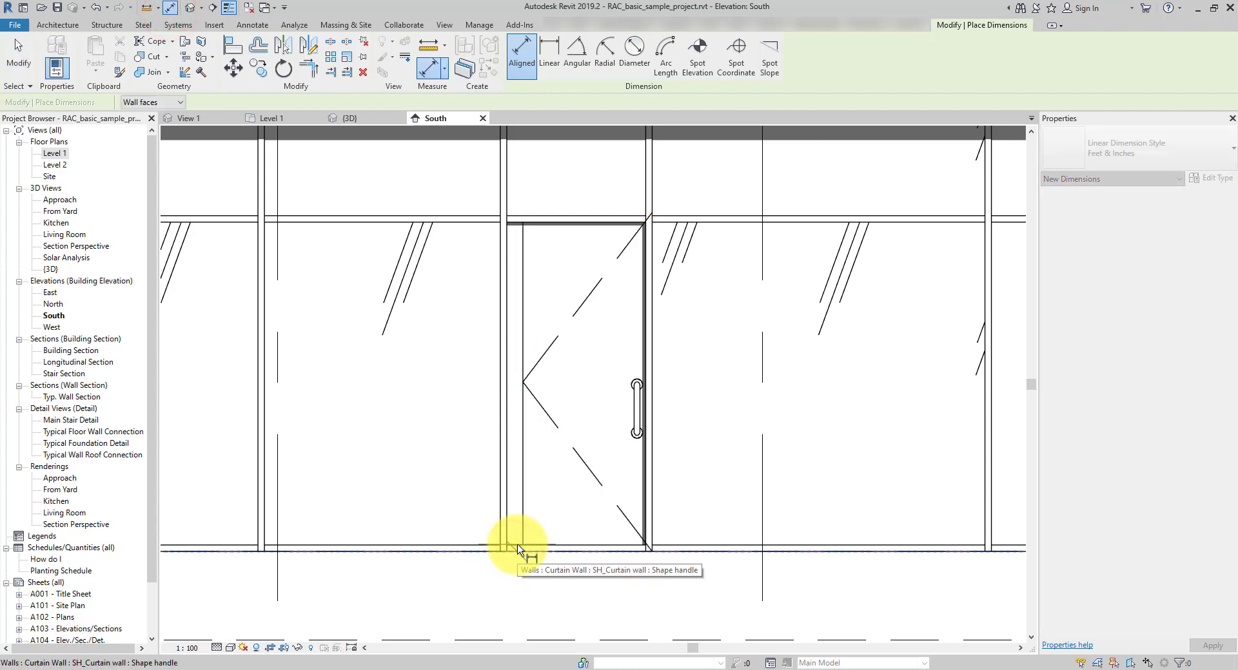
{"action": "left_click", "coordinate": [518, 549]}
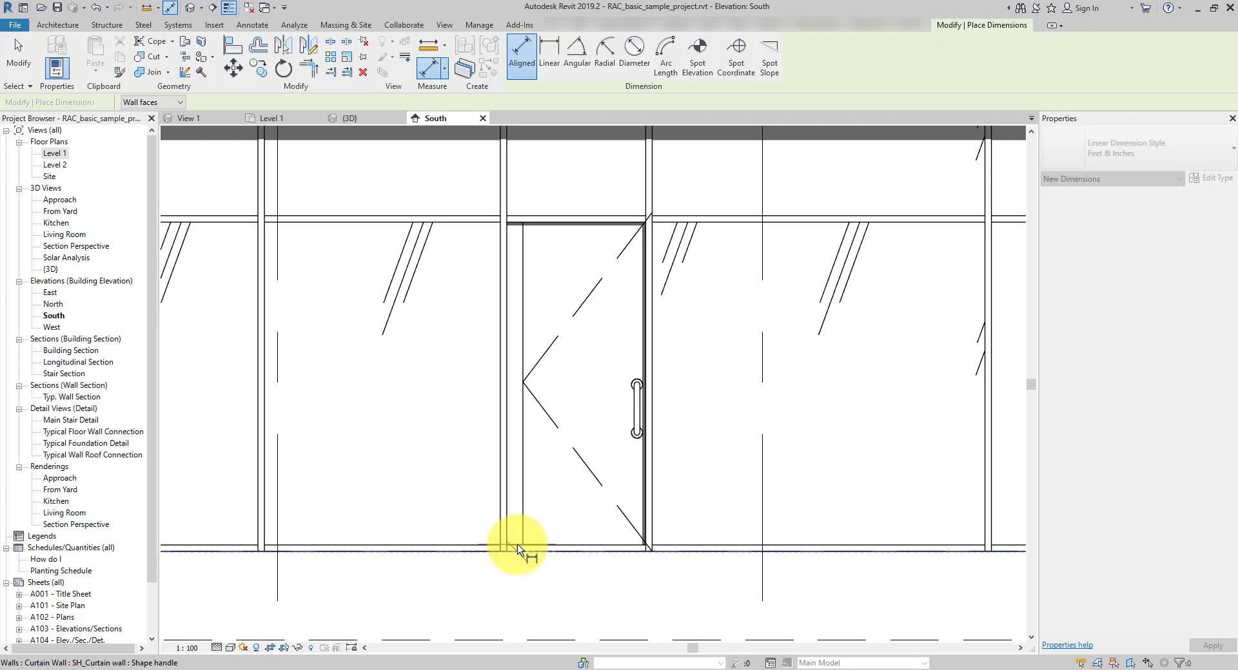
{"action": "left_click", "coordinate": [518, 549]}
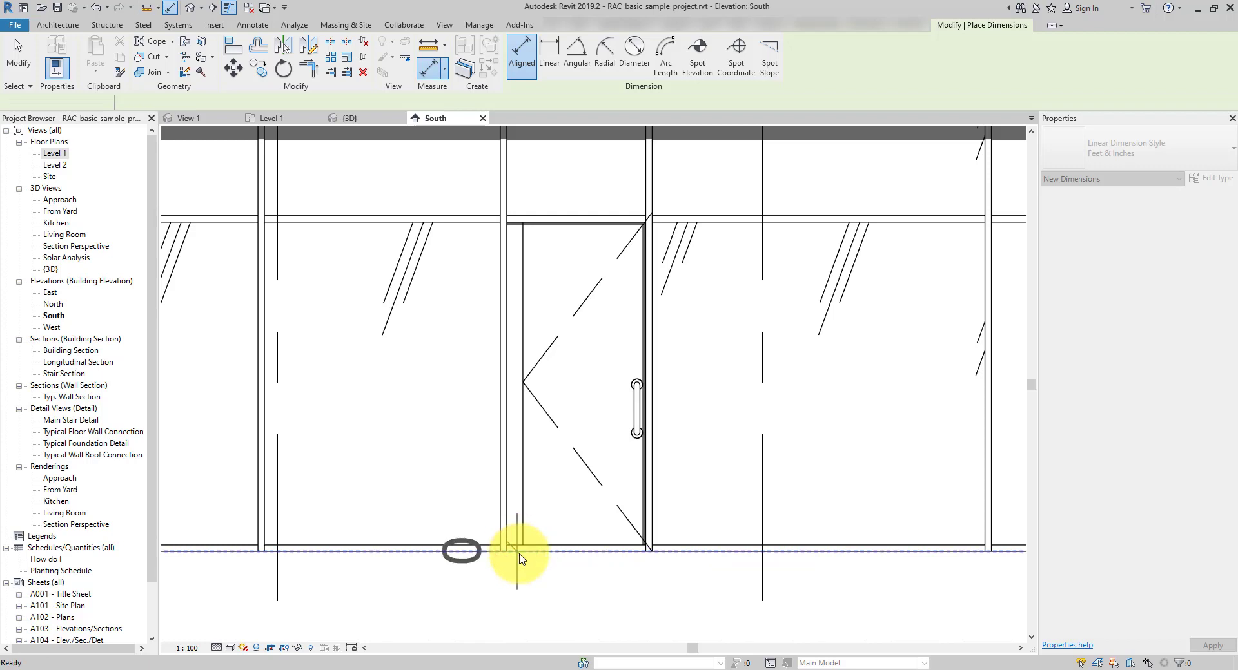
{"action": "left_click", "coordinate": [516, 548]}
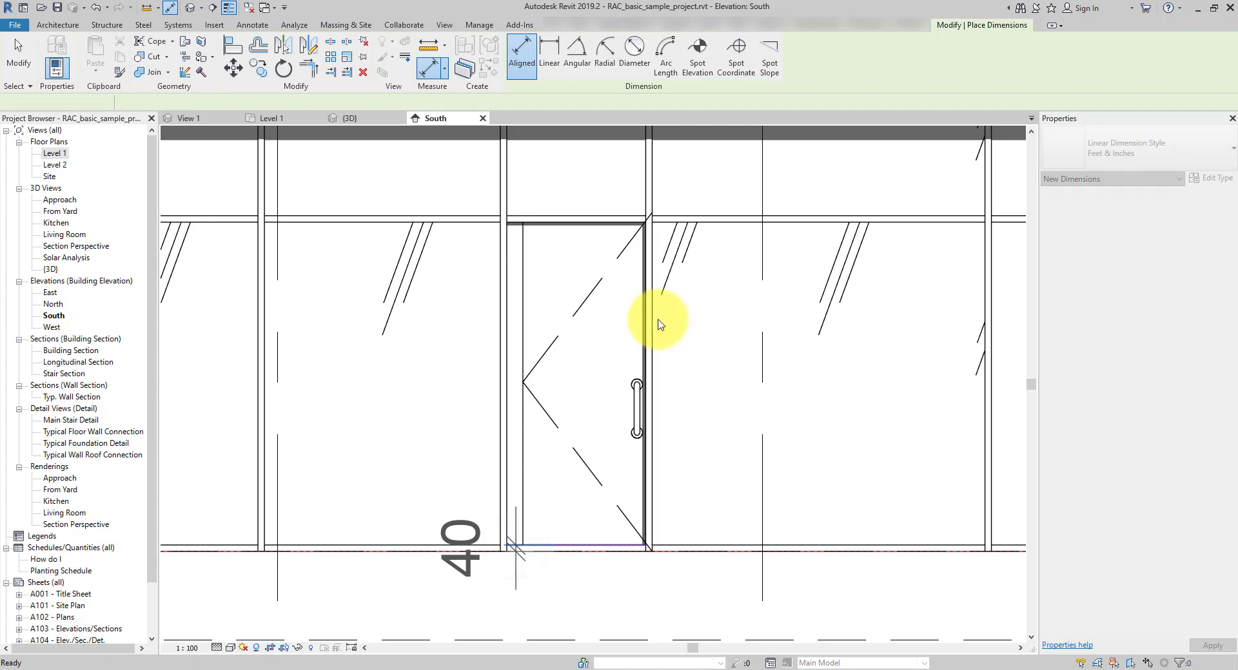
Cancel the dimension, turn off shadows, and set the door's Sill Height to 40.
{"action": "key", "text": "Escape"}
{"action": "key", "text": "Escape"}
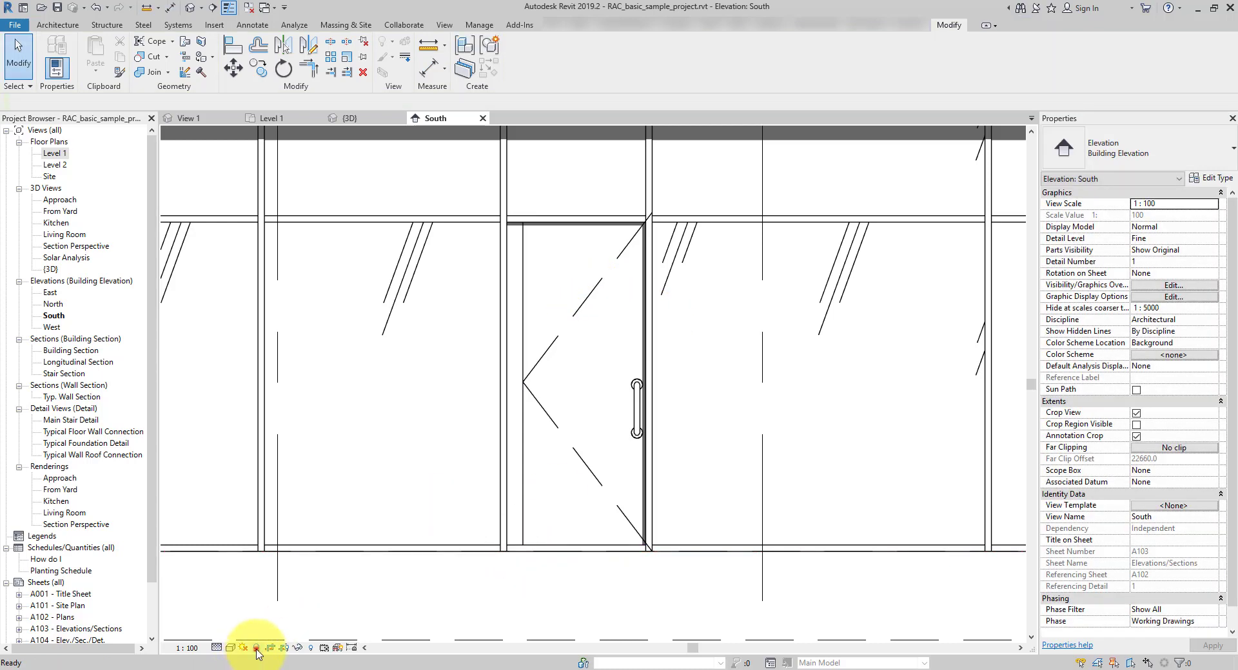
{"action": "left_click", "coordinate": [255, 648]}
{"action": "left_click", "coordinate": [583, 293]}
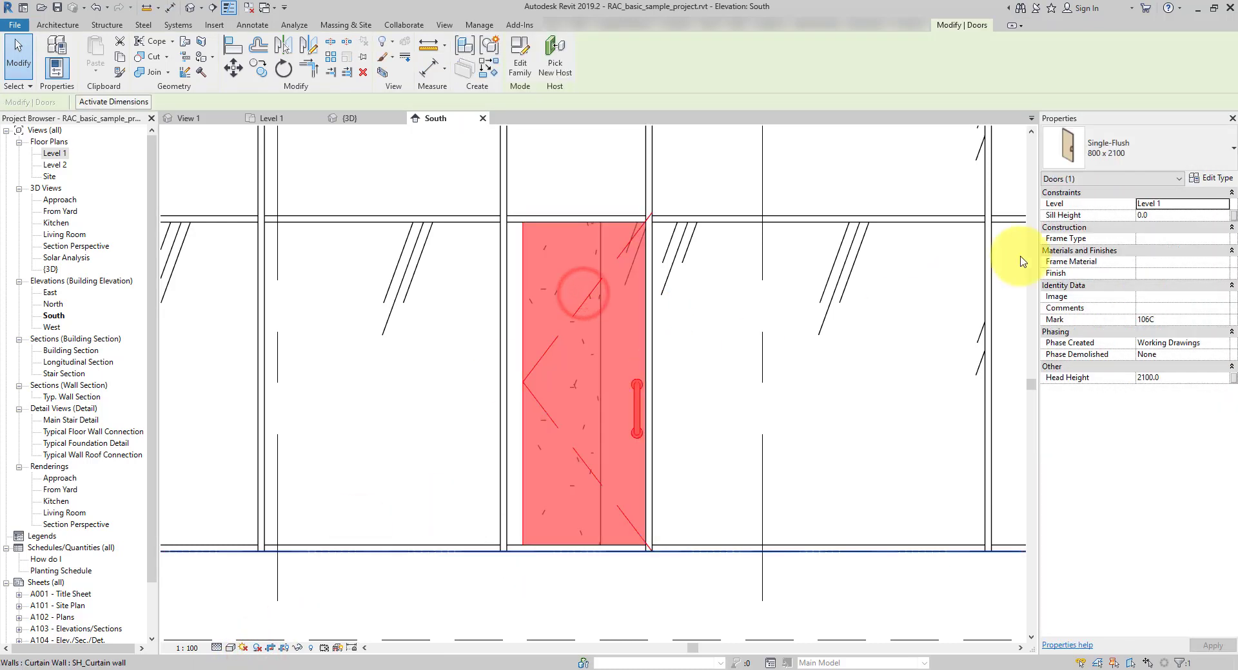
{"action": "double_click", "coordinate": [1146, 215]}
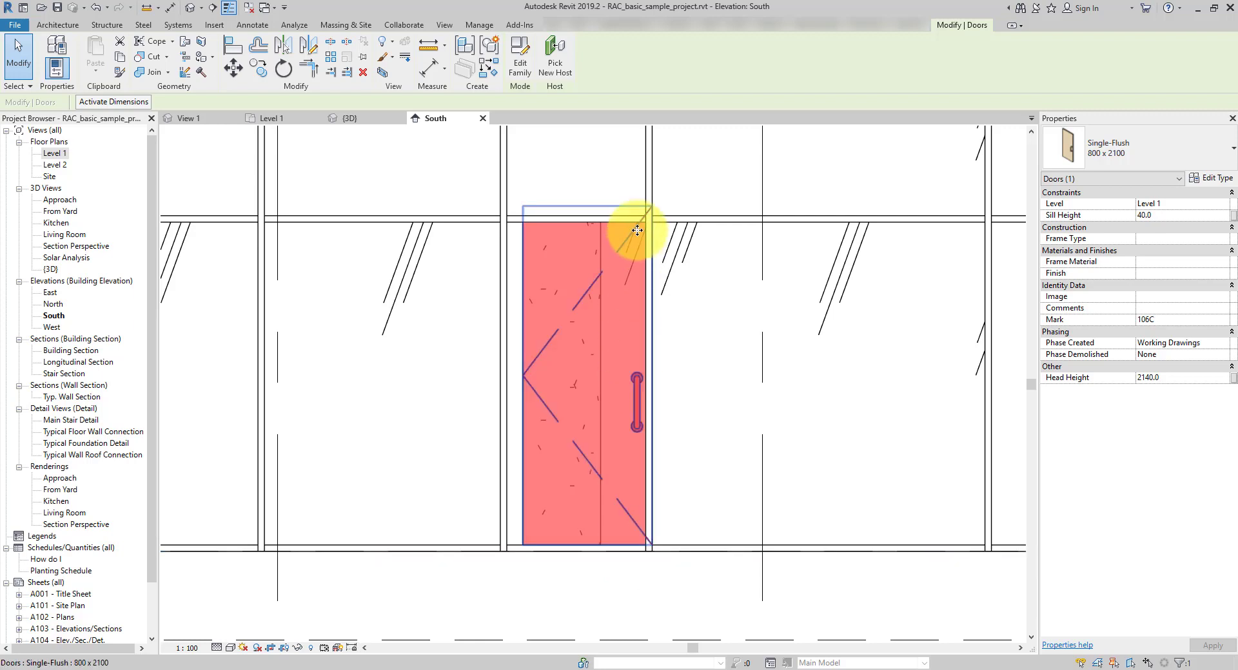
Dimension the curtain wall panel between bottom and top mullions at 2000.
{"action": "left_click", "coordinate": [169, 8]}
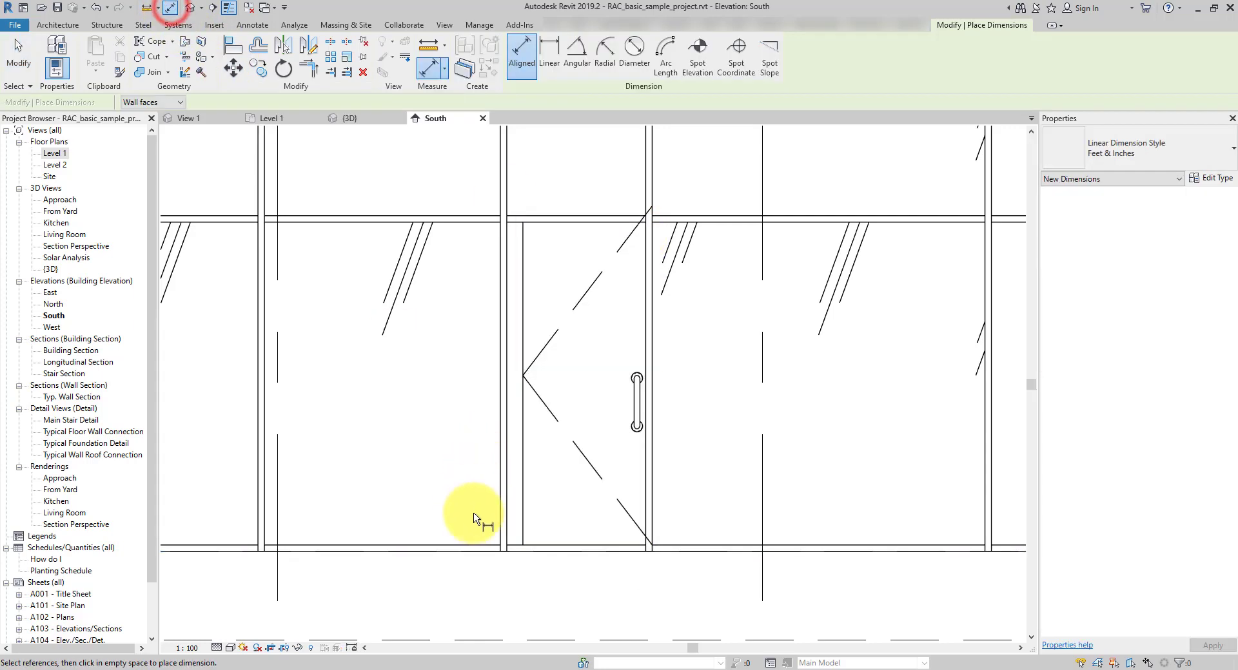
{"action": "left_click", "coordinate": [477, 548]}
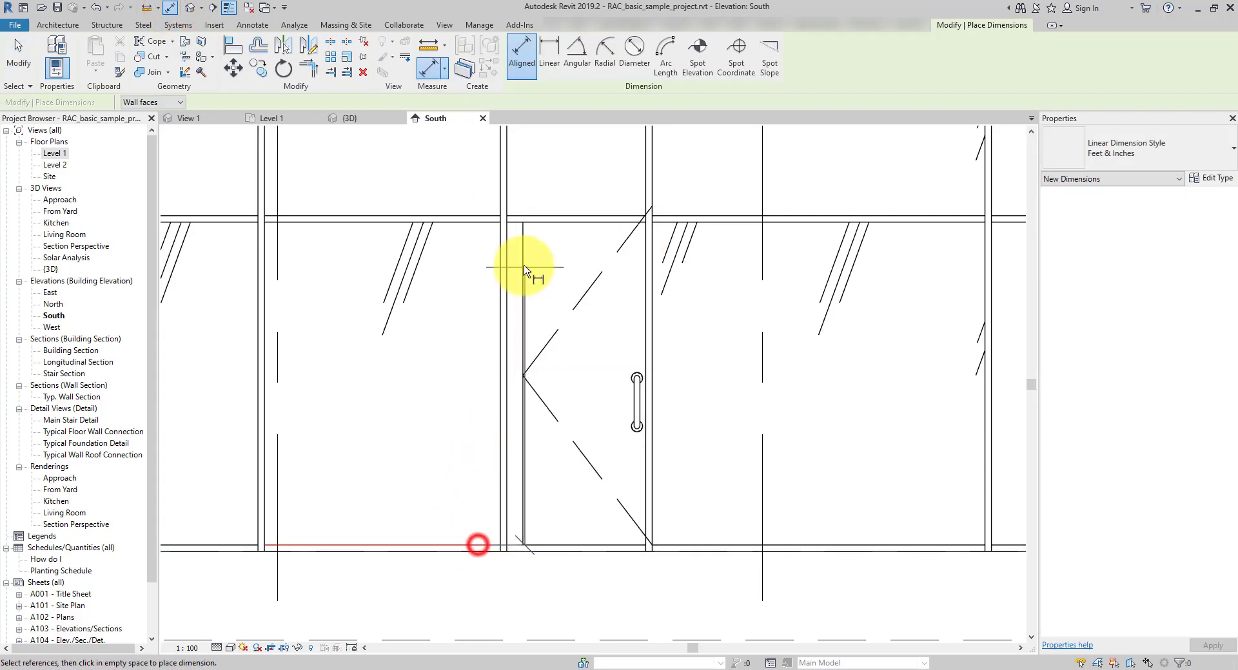
{"action": "left_click", "coordinate": [483, 221]}
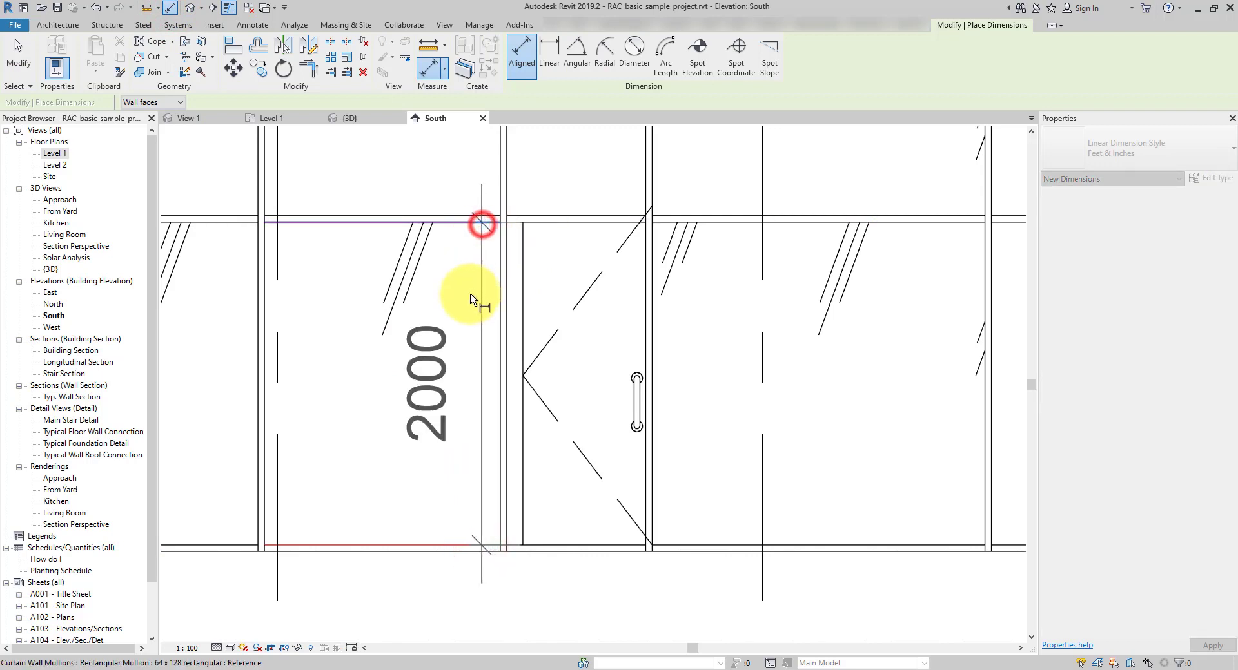
{"action": "left_click", "coordinate": [461, 302]}
{"action": "key", "text": "Escape"}
{"action": "key", "text": "Escape"}
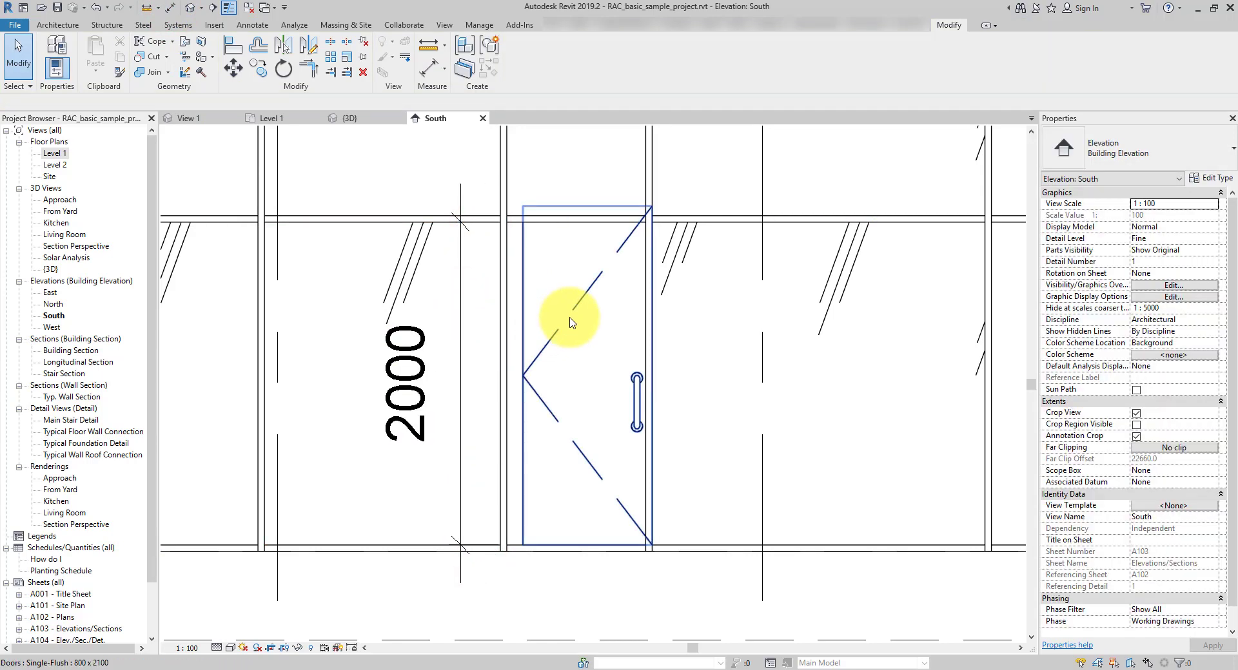
Duplicate the door type as '800 x 2000 for curtain wall' with Height 2000.
{"action": "left_click", "coordinate": [568, 320]}
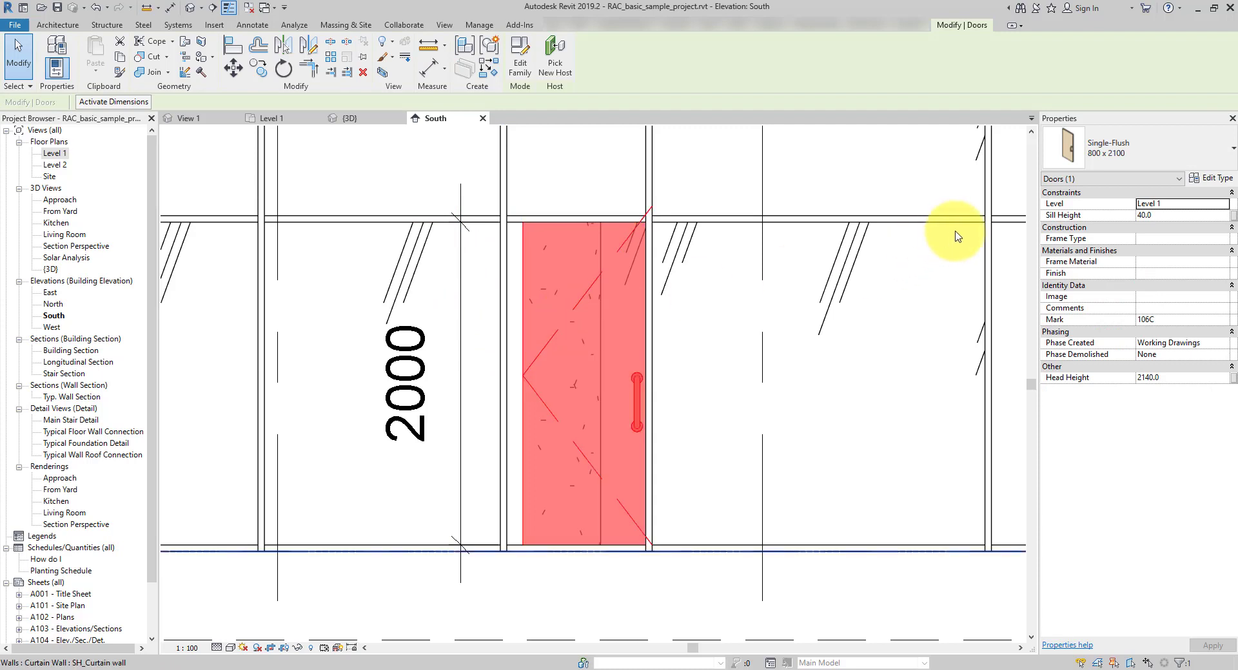
{"action": "left_click", "coordinate": [1200, 184]}
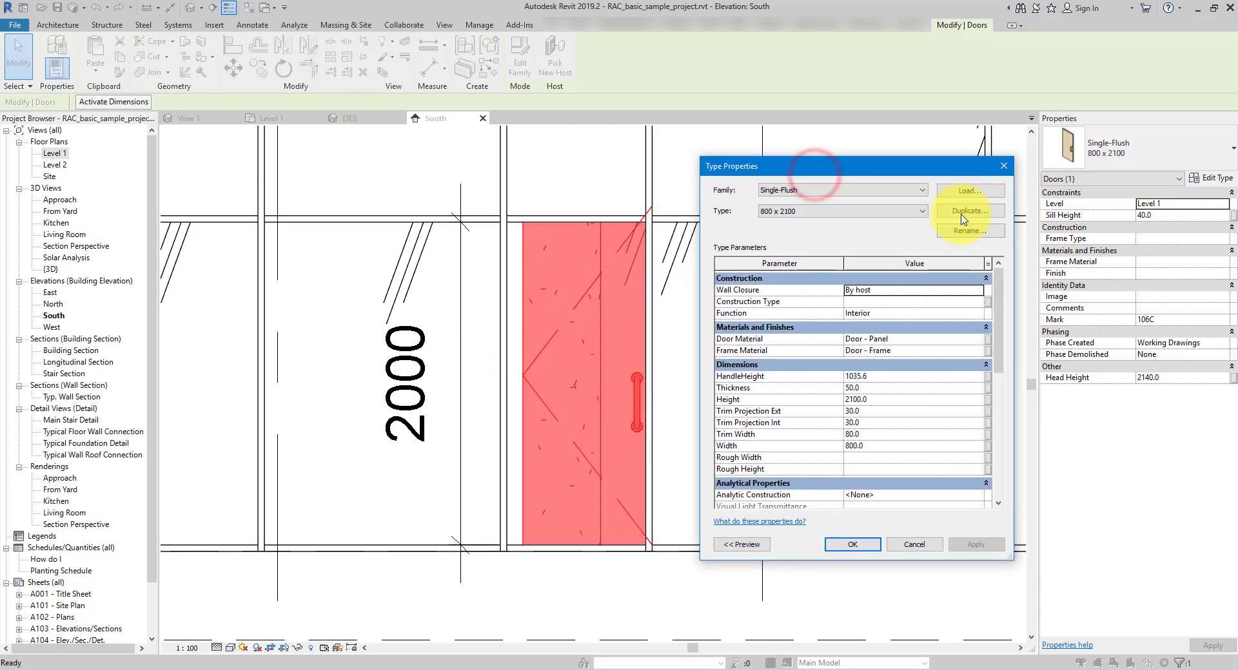
{"action": "left_click", "coordinate": [969, 210]}
{"action": "left_click_drag", "start_coordinate": [613, 259], "coordinate": [795, 281]}
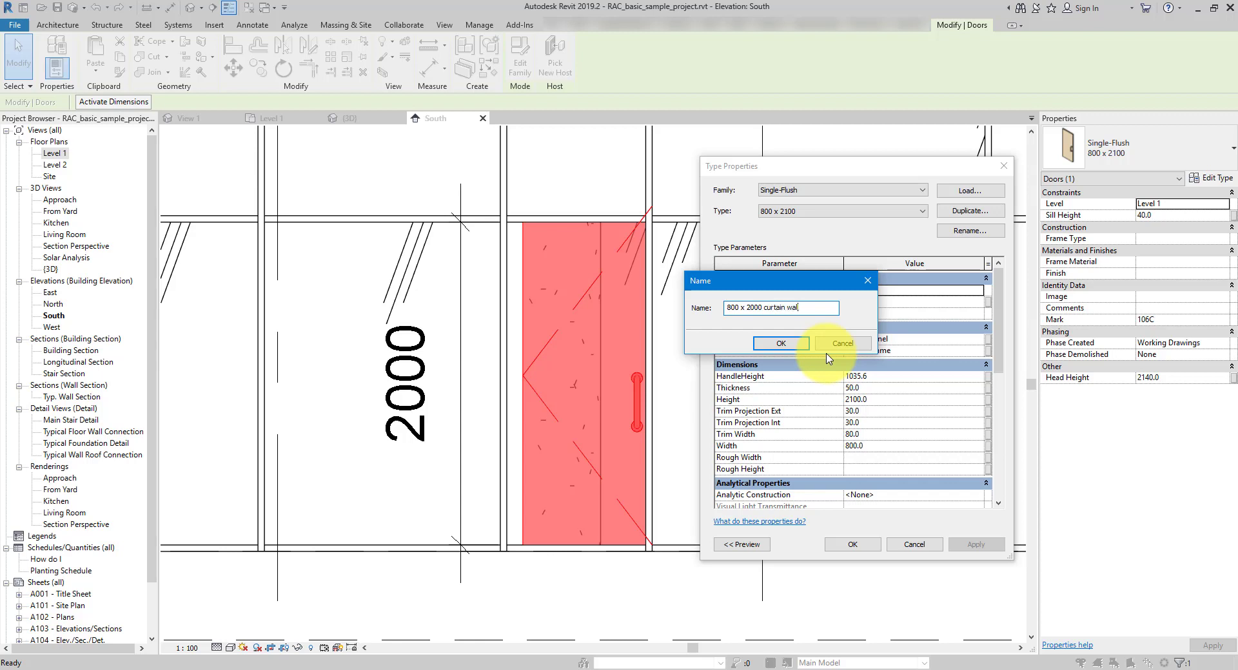
{"action": "type", "text": "for"}
{"action": "left_click", "coordinate": [780, 343]}
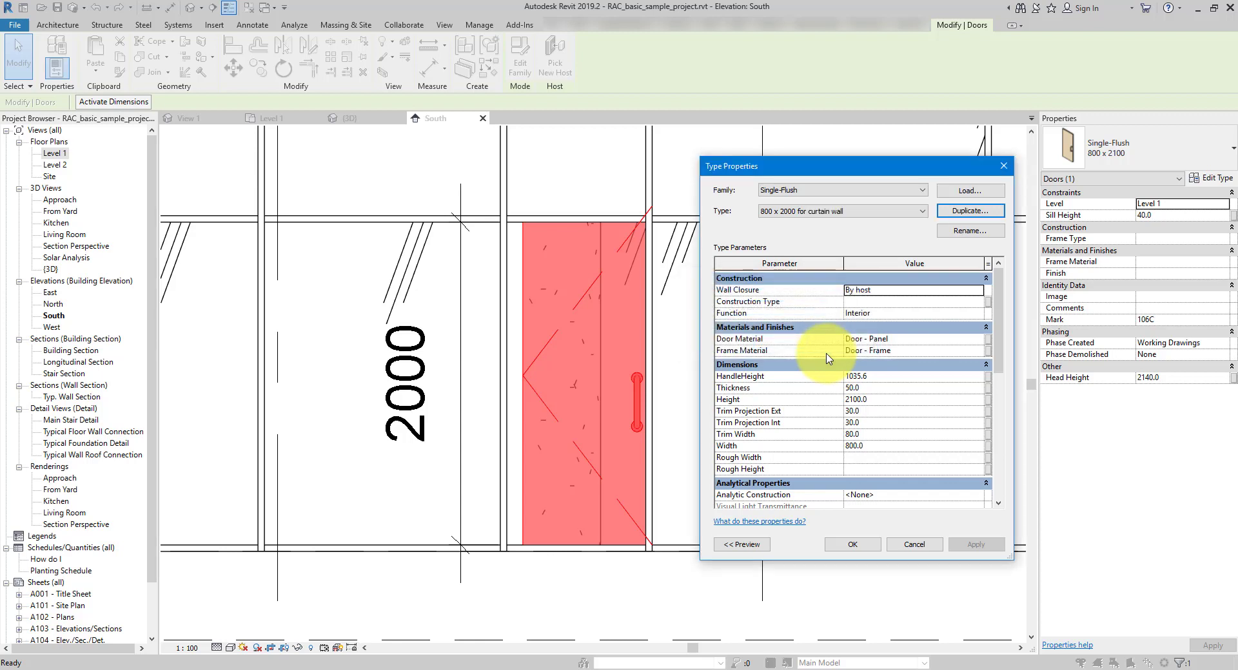
{"action": "left_click", "coordinate": [880, 401]}
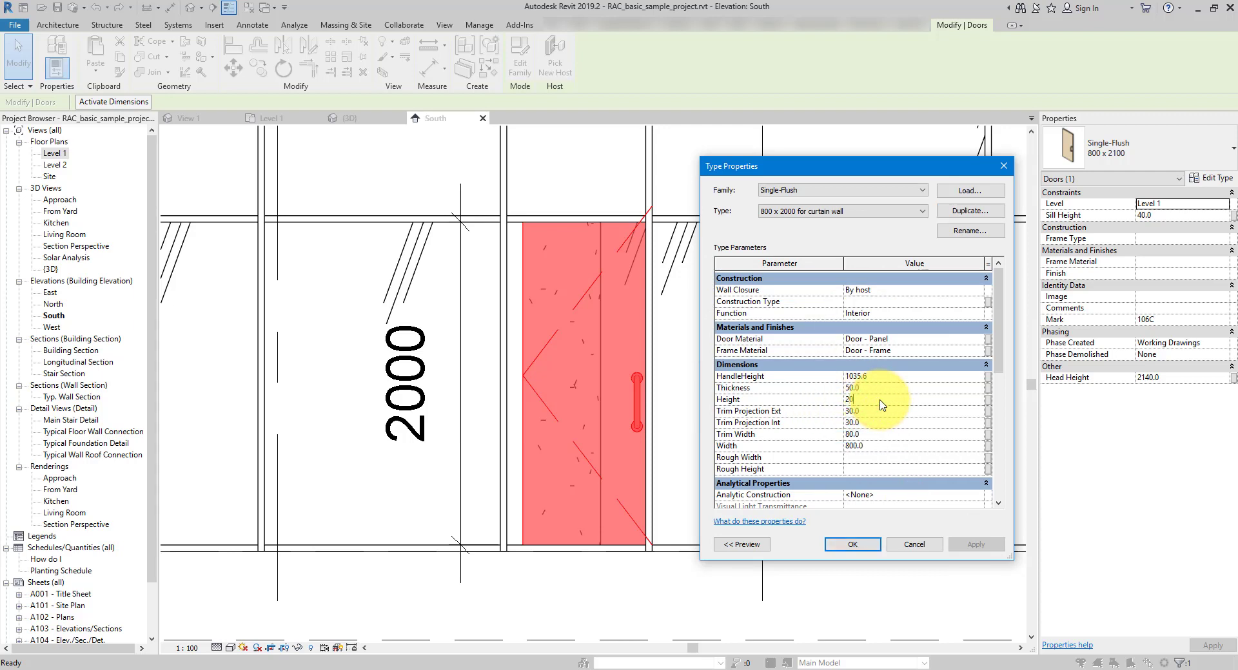
{"action": "left_click", "coordinate": [865, 545]}
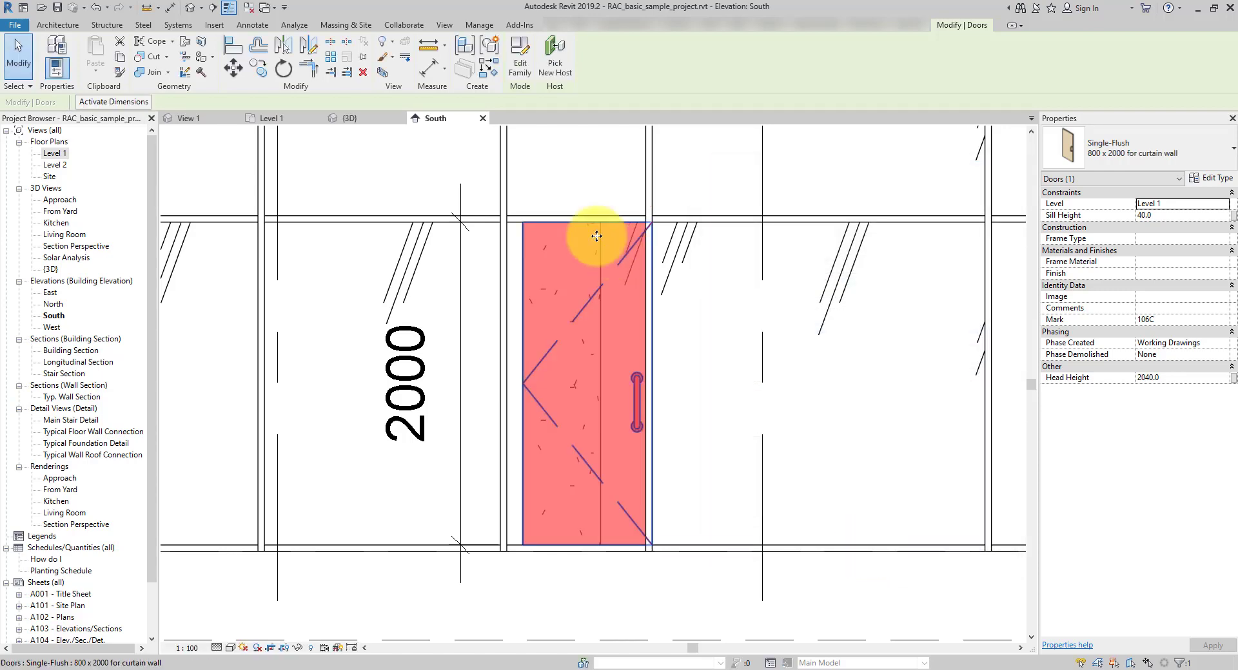
Move the door by its top-left corner so it butts against the left mullion.
{"action": "left_click", "coordinate": [233, 67]}
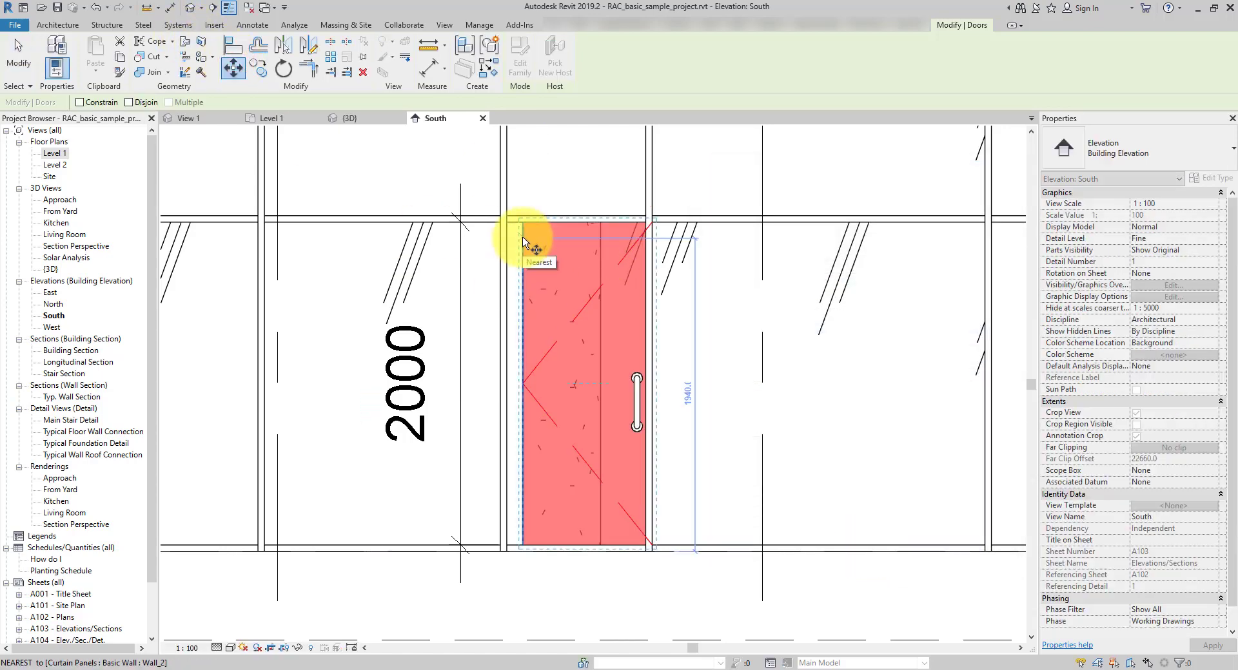
{"action": "left_click", "coordinate": [511, 240]}
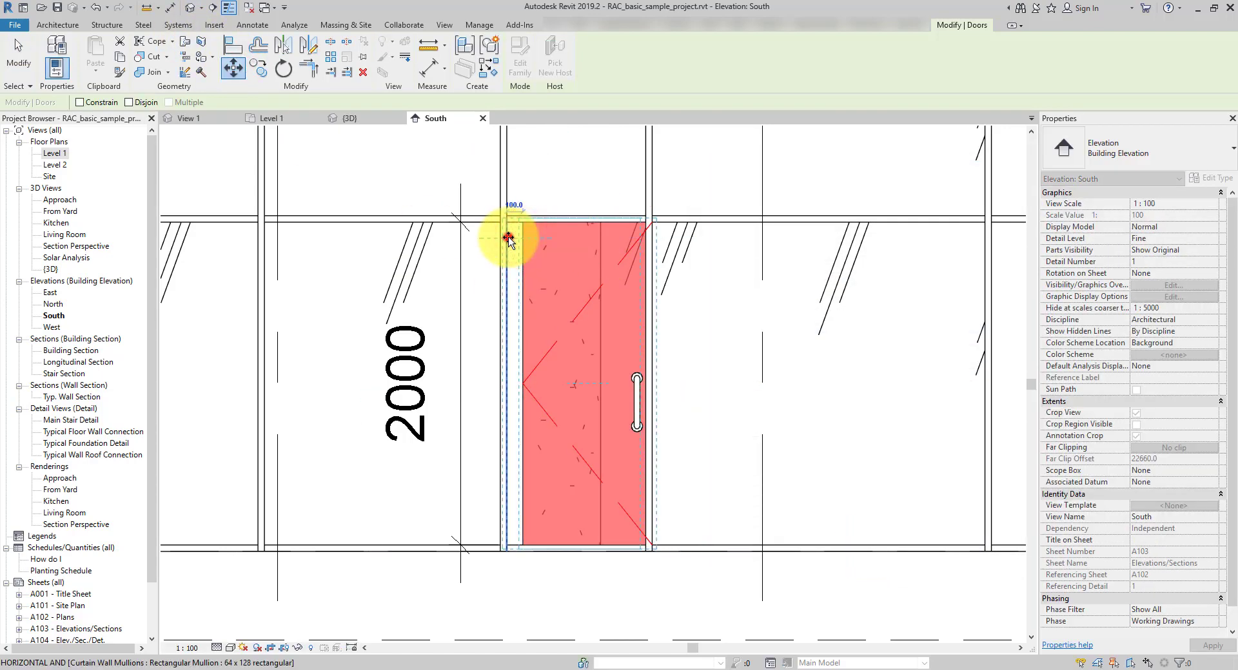
{"action": "left_click", "coordinate": [508, 240]}
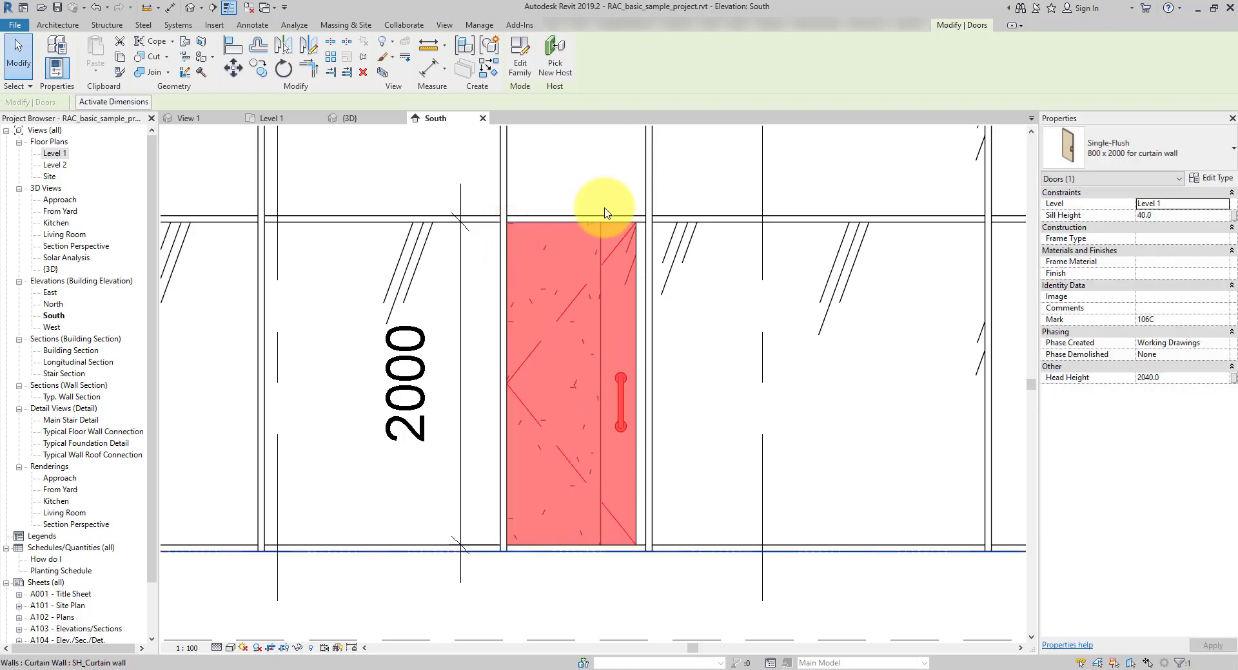
{"action": "scroll", "coordinate": [604, 213], "scroll_direction": "up", "scroll_amount": 1}
{"action": "left_click", "coordinate": [167, 8]}
Dimension the panel opening between the mullions at 860 wide.
{"action": "left_click", "coordinate": [492, 238]}
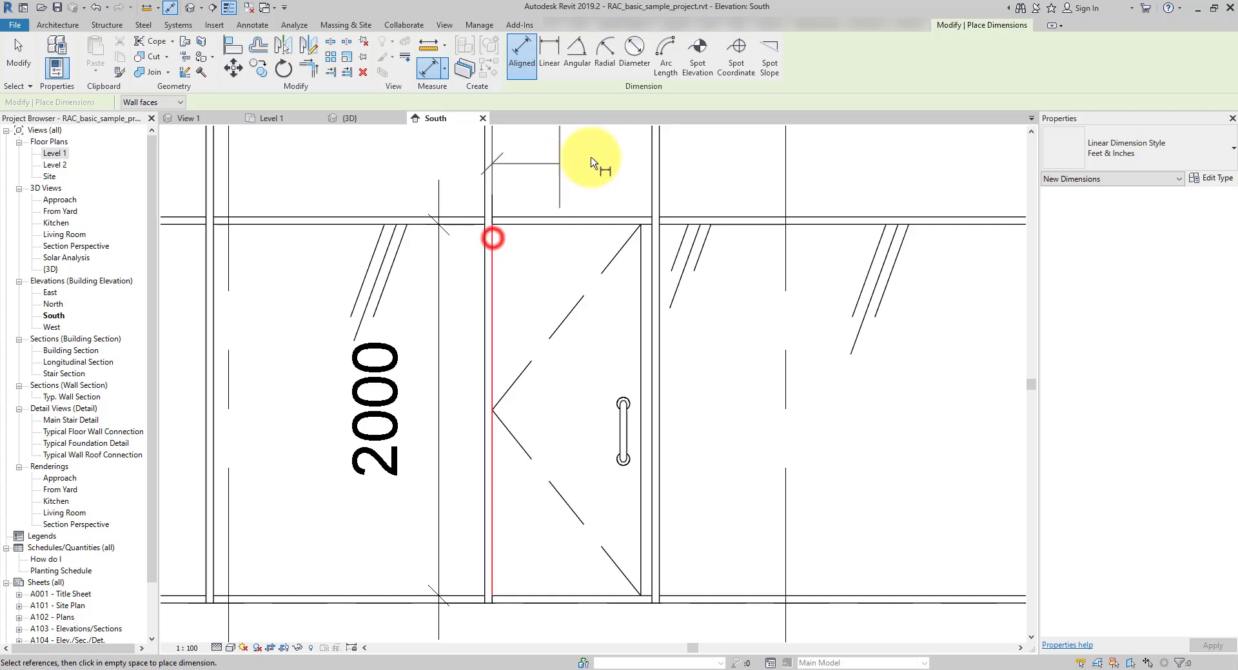
{"action": "left_click", "coordinate": [653, 208]}
{"action": "left_click", "coordinate": [611, 196]}
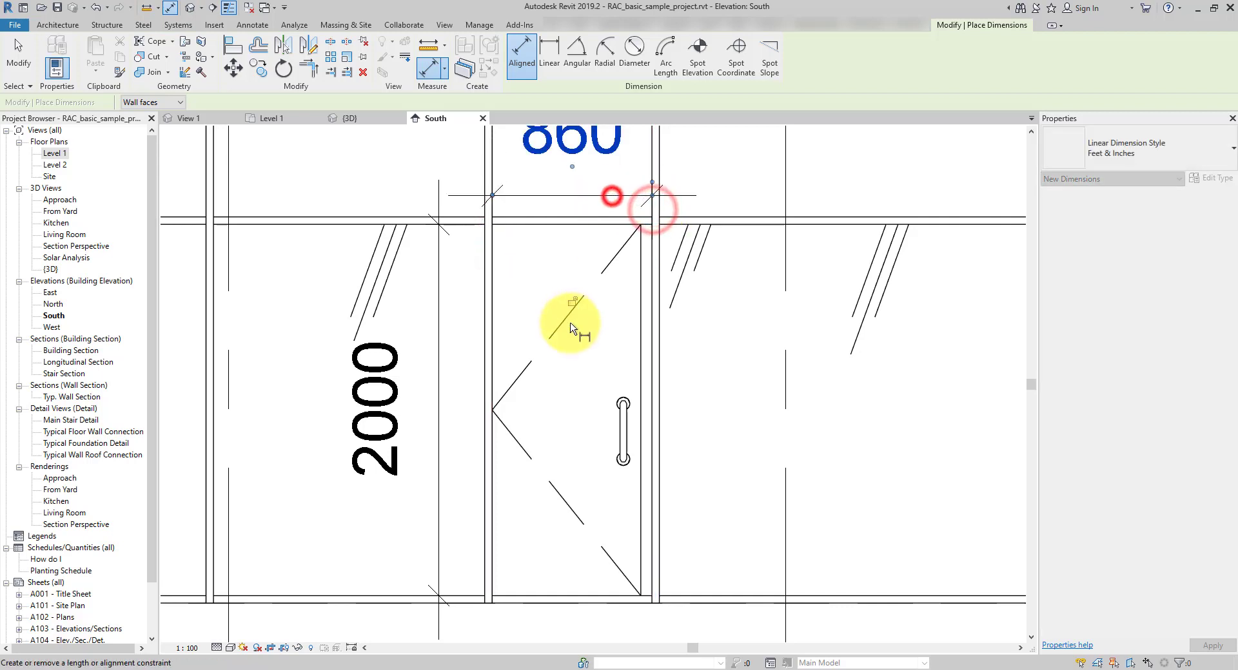
{"action": "scroll", "coordinate": [570, 327], "scroll_direction": "down", "scroll_amount": 1}
{"action": "key", "text": "Escape"}
{"action": "key", "text": "Escape"}
Widen the door type and align its right edge to the right mullion to fill the opening.
{"action": "left_click", "coordinate": [597, 281]}
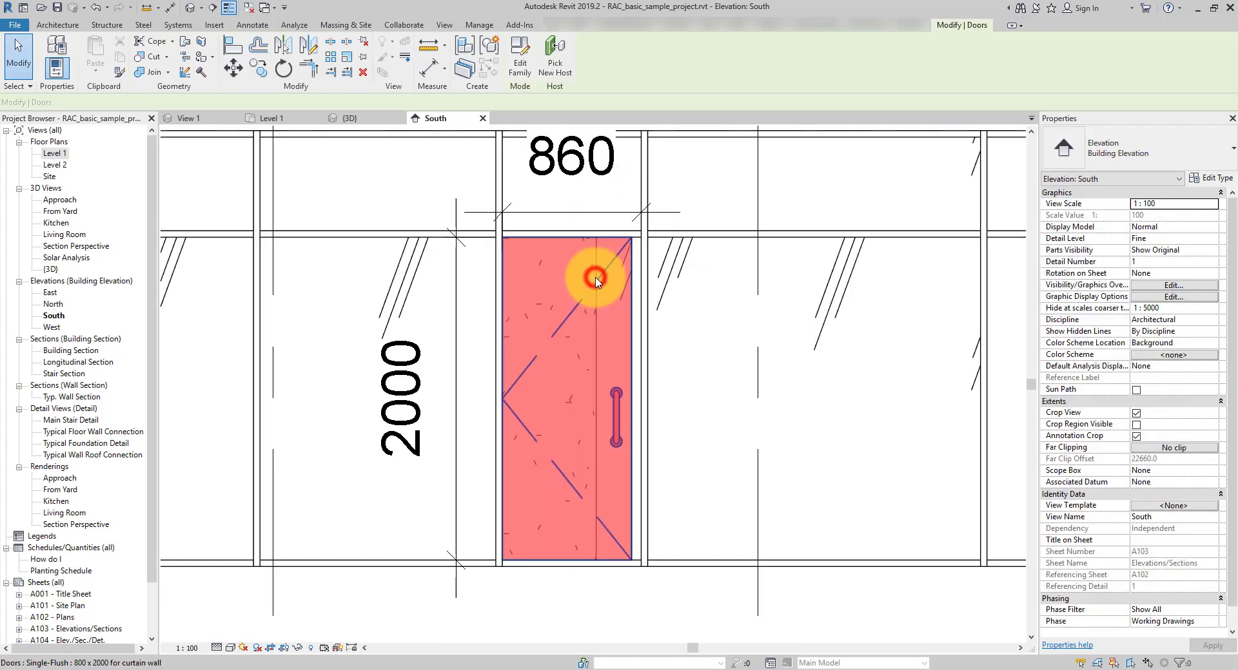
{"action": "left_click", "coordinate": [1203, 177]}
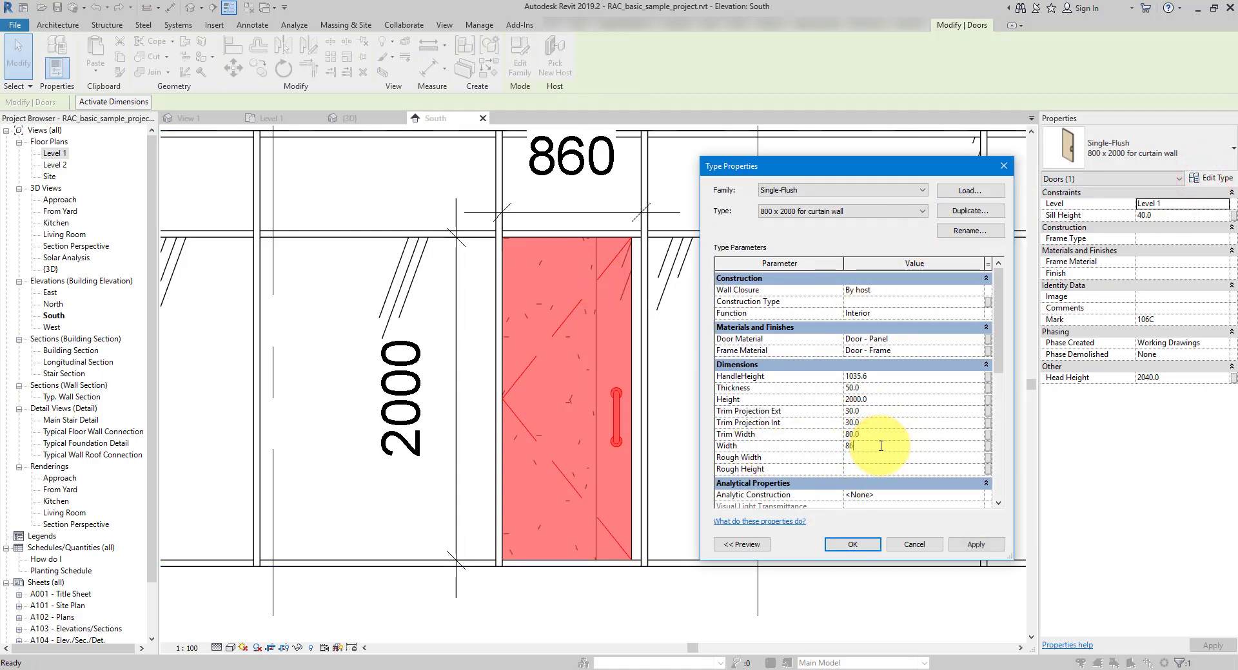
{"action": "left_click", "coordinate": [851, 545]}
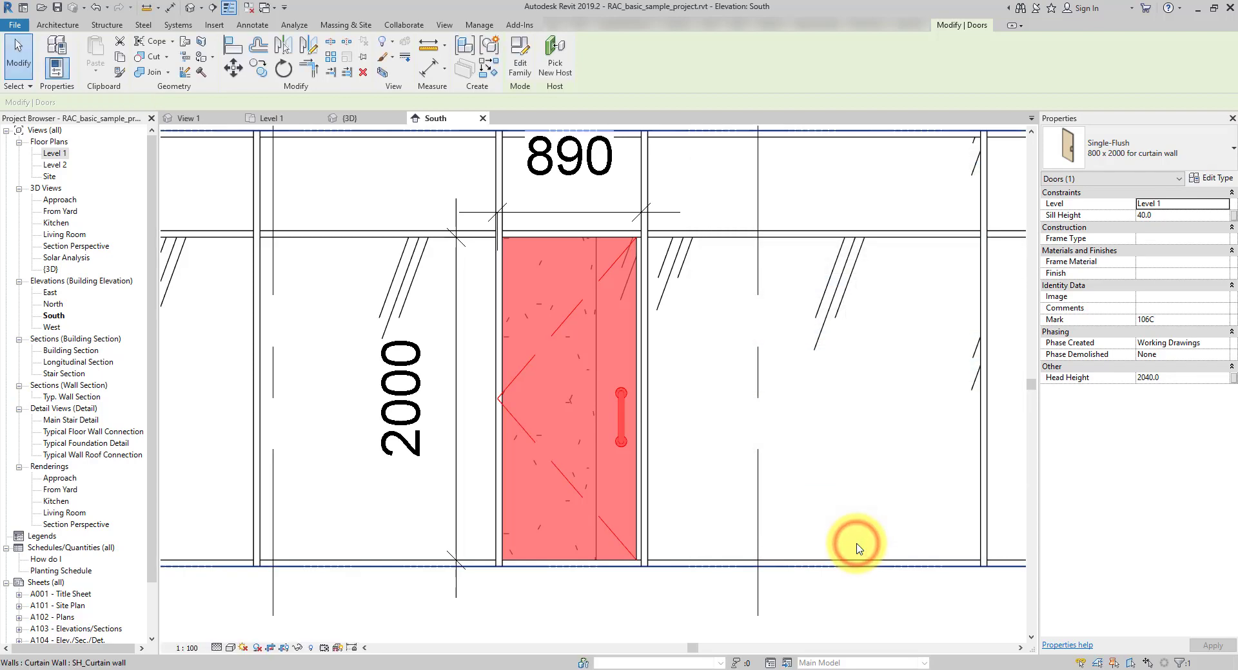
{"action": "left_click", "coordinate": [233, 45]}
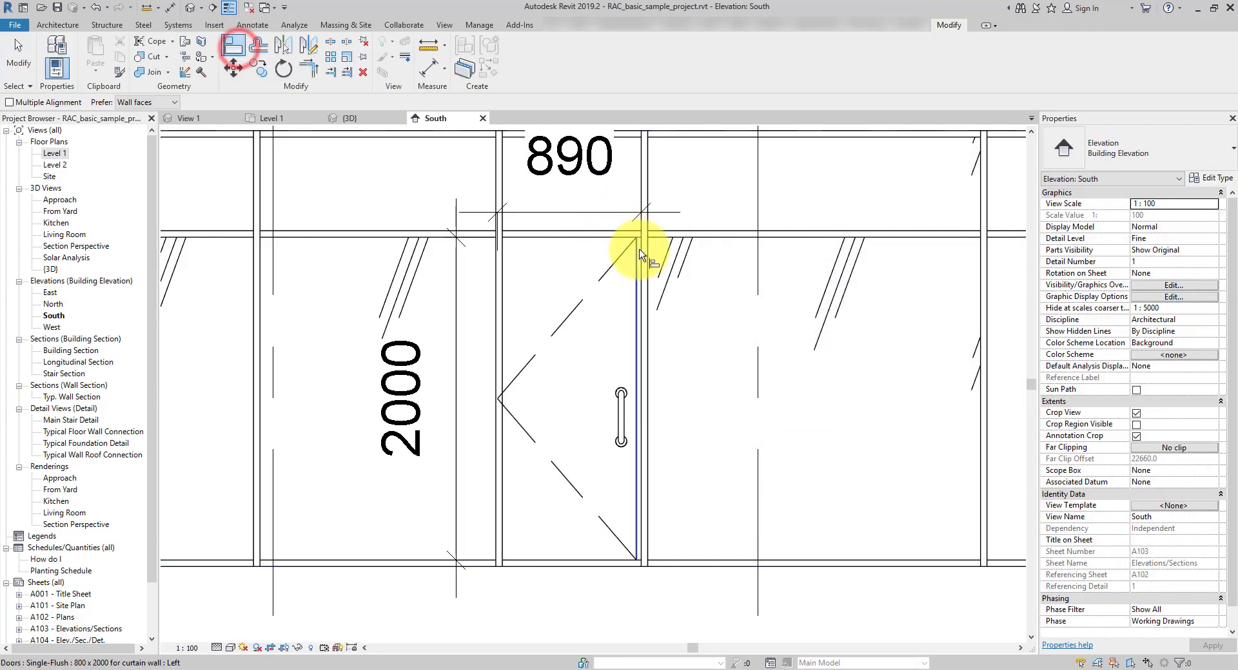
{"action": "left_click", "coordinate": [641, 254]}
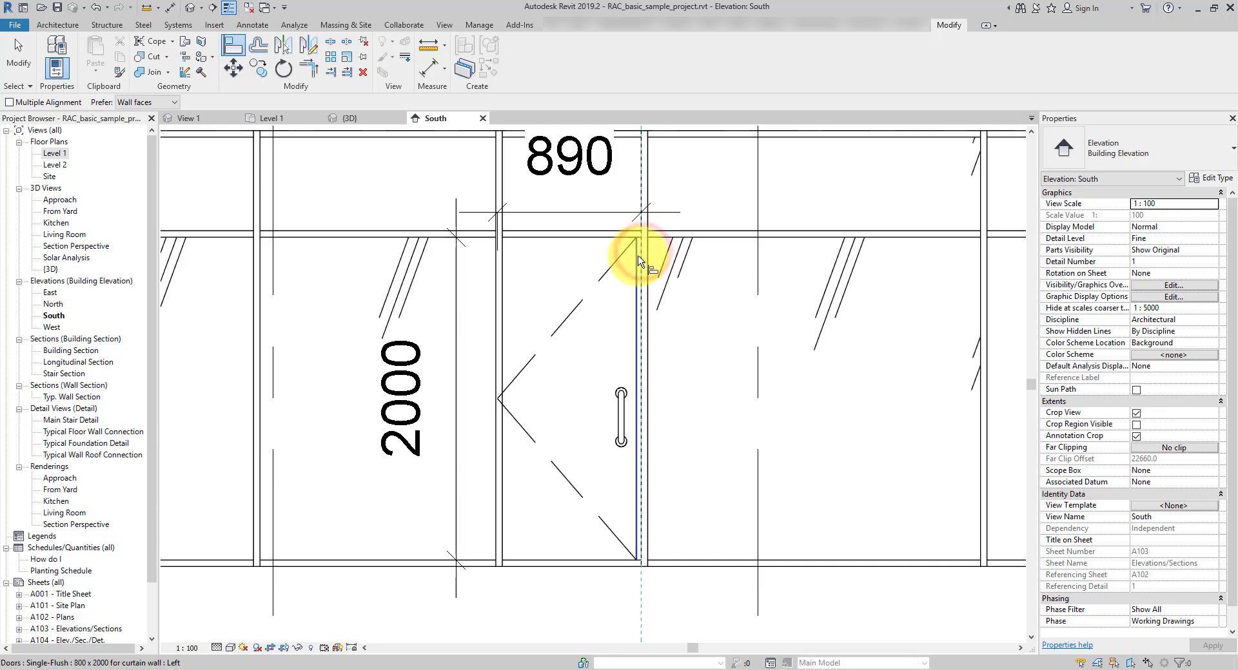
{"action": "left_click", "coordinate": [637, 257]}
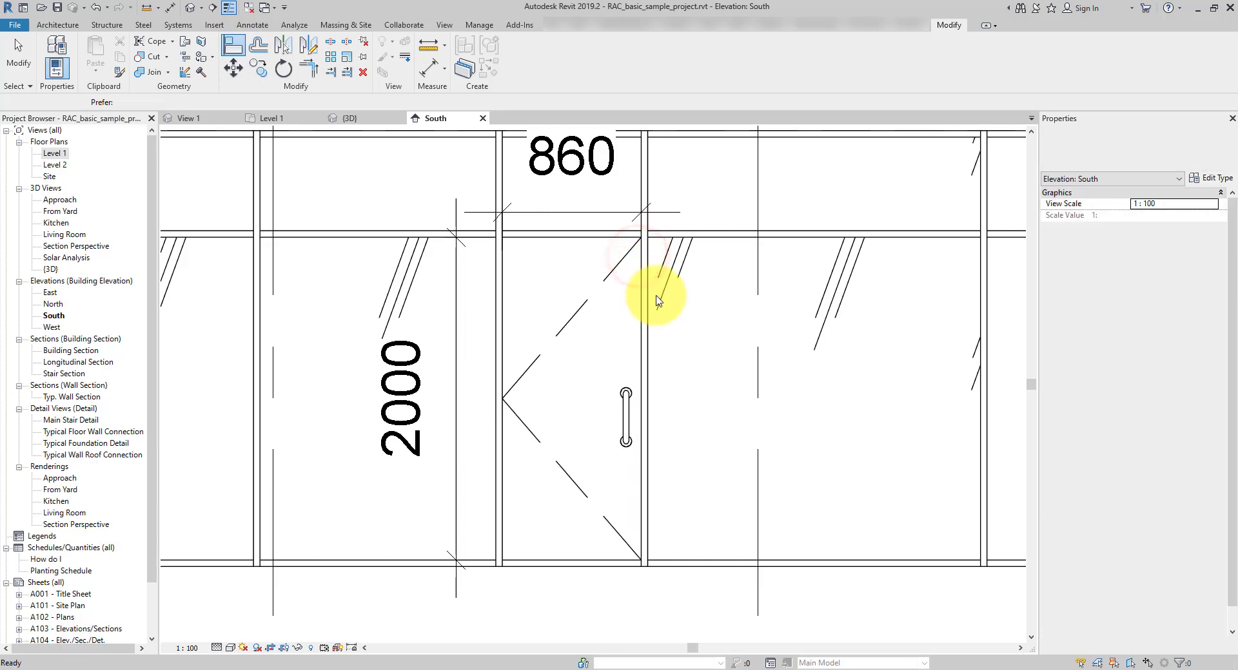
{"action": "key", "text": "Escape"}
{"action": "left_click", "coordinate": [619, 323]}
Open the Level 1 plan and zoom in on the widened door's swing in the curtain wall.
{"action": "scroll", "coordinate": [655, 346], "scroll_direction": "down", "scroll_amount": 3}
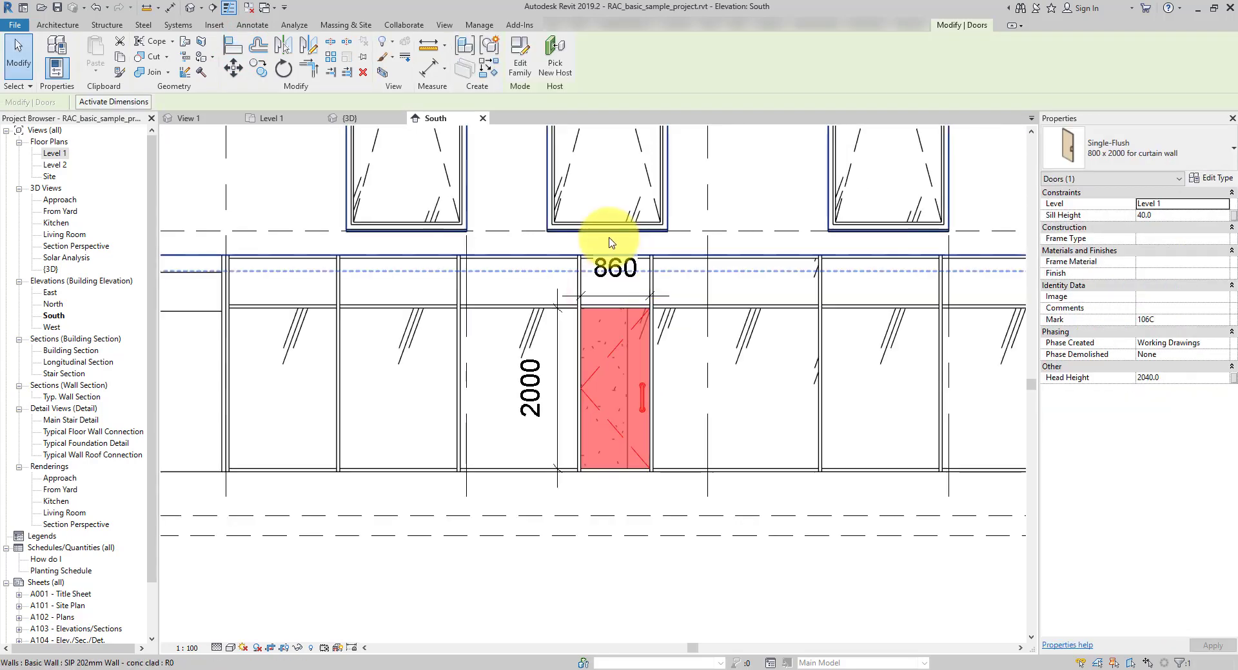
{"action": "double_click", "coordinate": [63, 156]}
{"action": "scroll", "coordinate": [696, 307], "scroll_direction": "up", "scroll_amount": 5}
{"action": "left_click", "coordinate": [671, 351]}
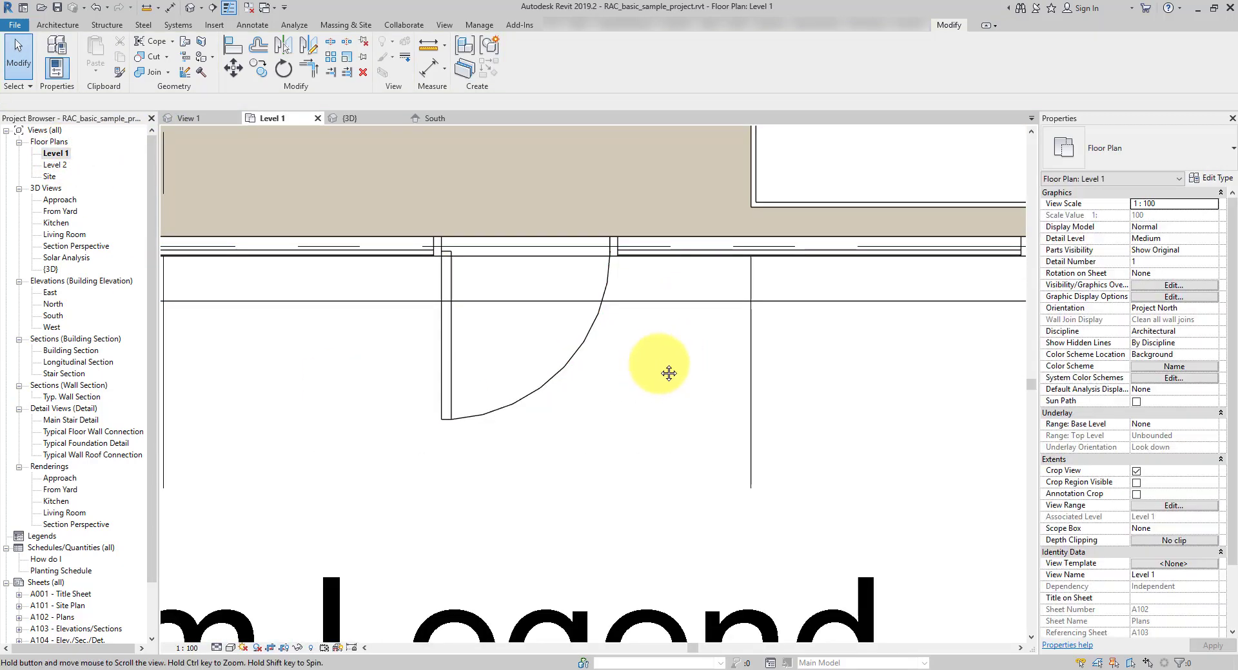
{"action": "middle_click_drag", "start_coordinate": [680, 382], "coordinate": [740, 420]}
{"action": "scroll", "coordinate": [706, 351], "scroll_direction": "up", "scroll_amount": 2}
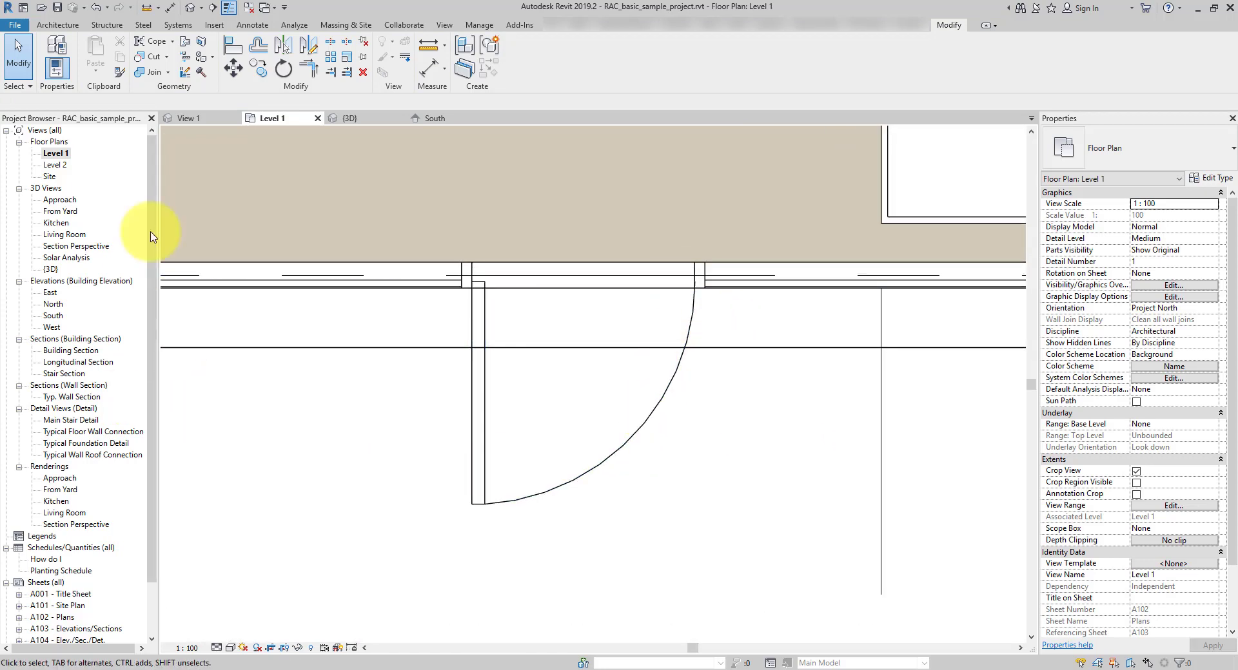
Return to the {3D} view, zoom toward the door, and restore hidden elements with HR, undoing the last change.
{"action": "left_click", "coordinate": [429, 118]}
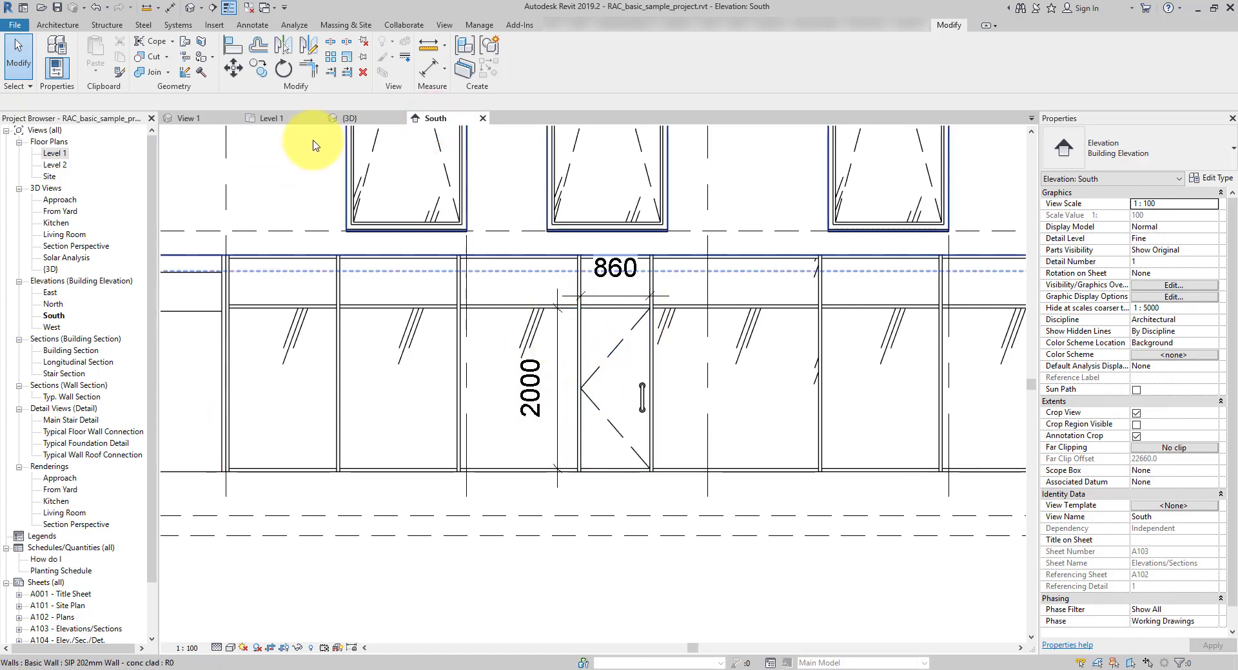
{"action": "left_click", "coordinate": [342, 119]}
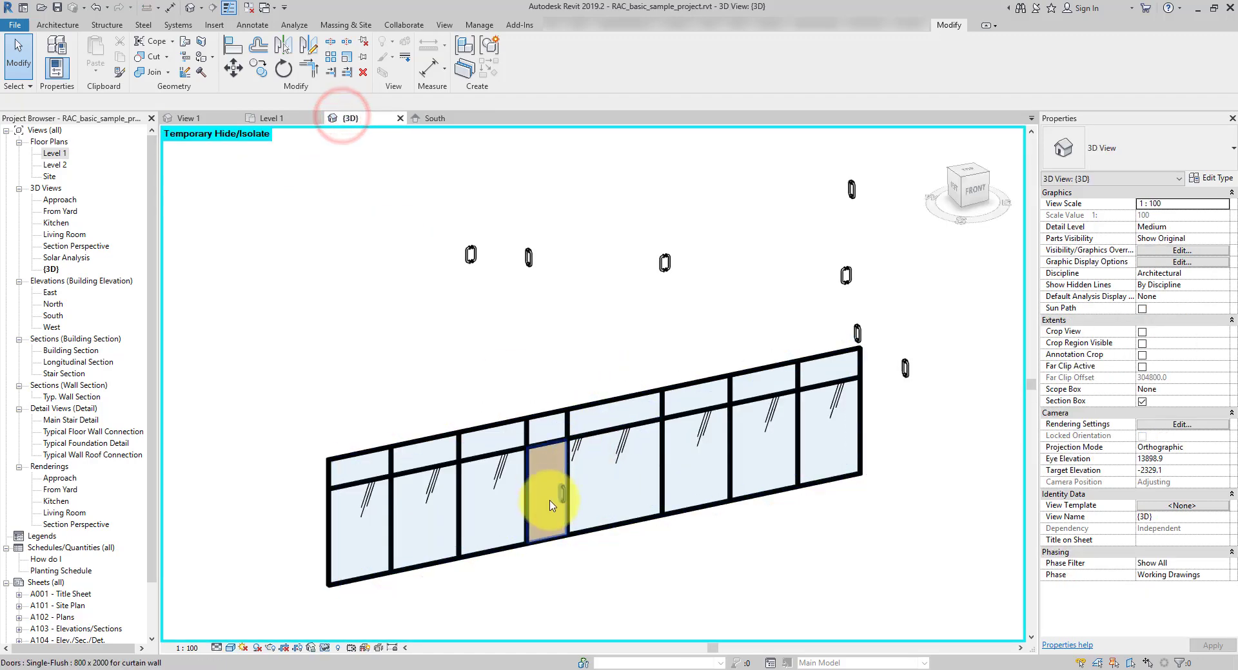
{"action": "scroll", "coordinate": [550, 522], "scroll_direction": "up", "scroll_amount": 5}
{"action": "key", "text": "h"}
{"action": "key", "text": "r"}
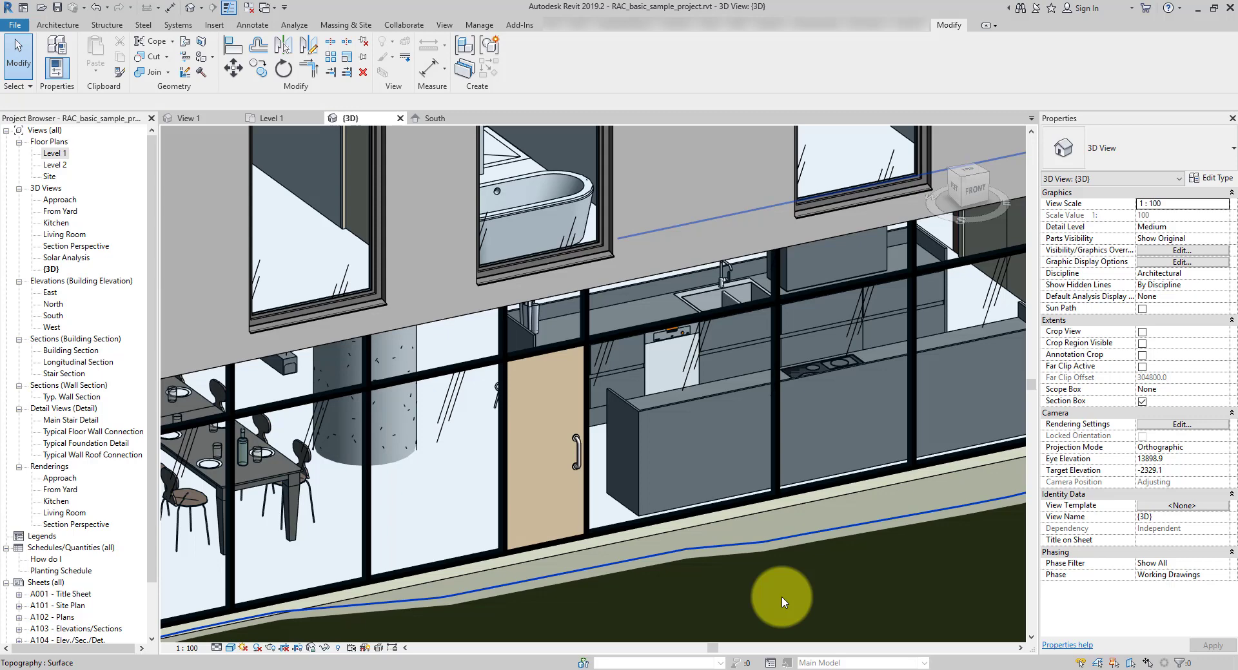
{"action": "key", "text": "ctrl+z"}
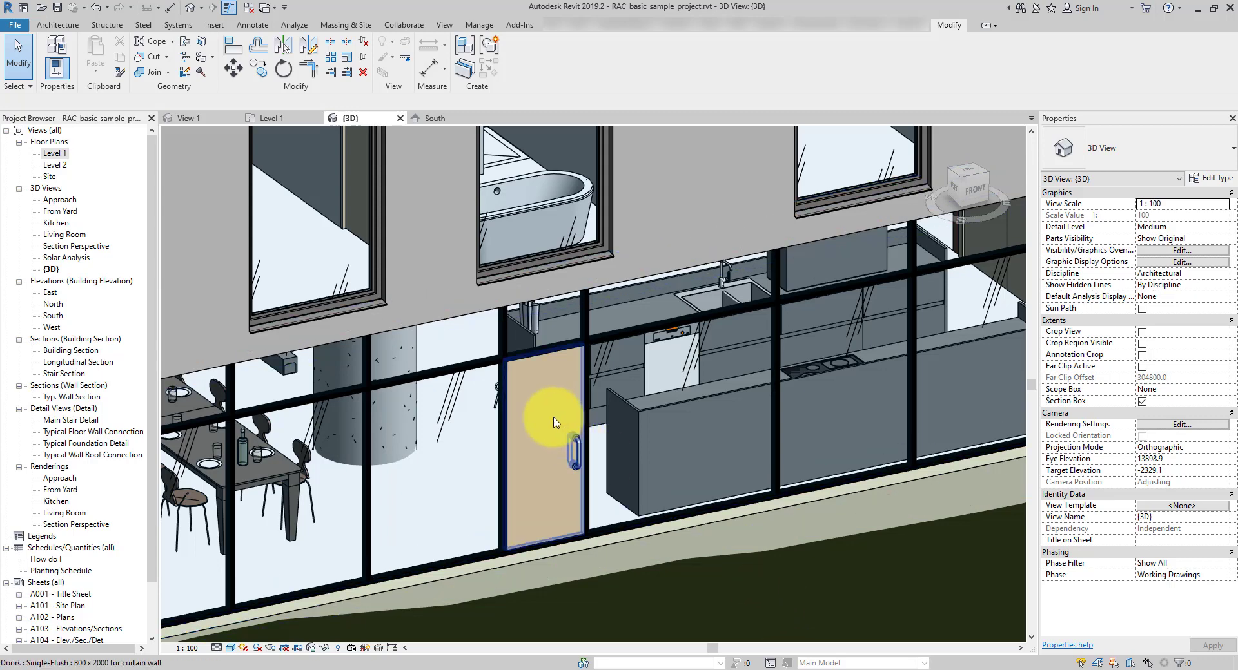